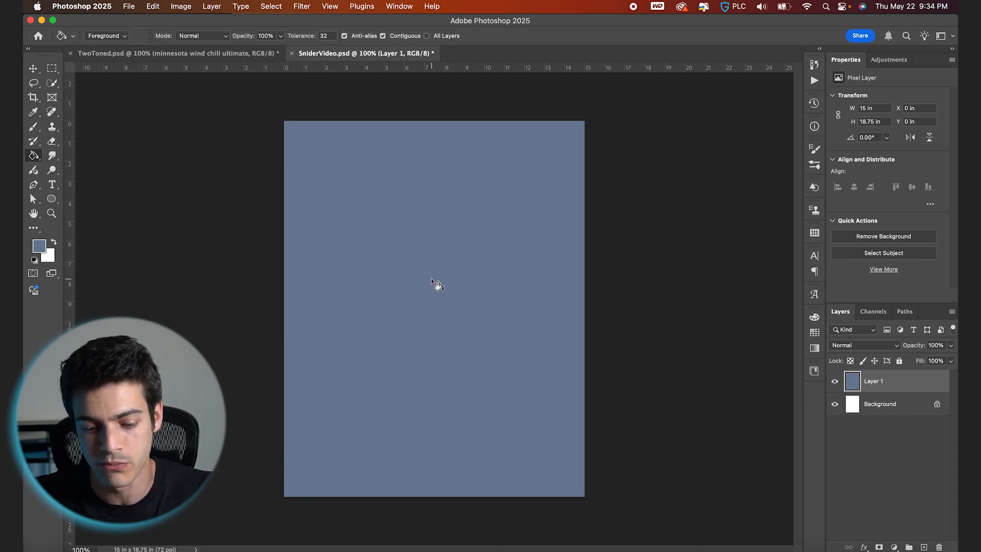
- Free-transform the blue layer to 50% vertical scale and commit it
{"action": "key", "text": "super+t"}
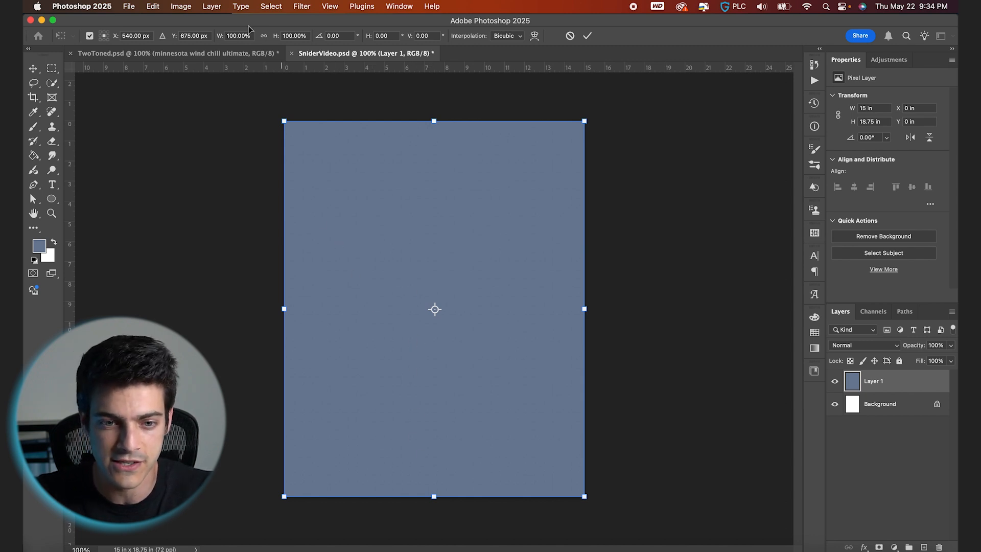
{"action": "left_click", "coordinate": [290, 36]}
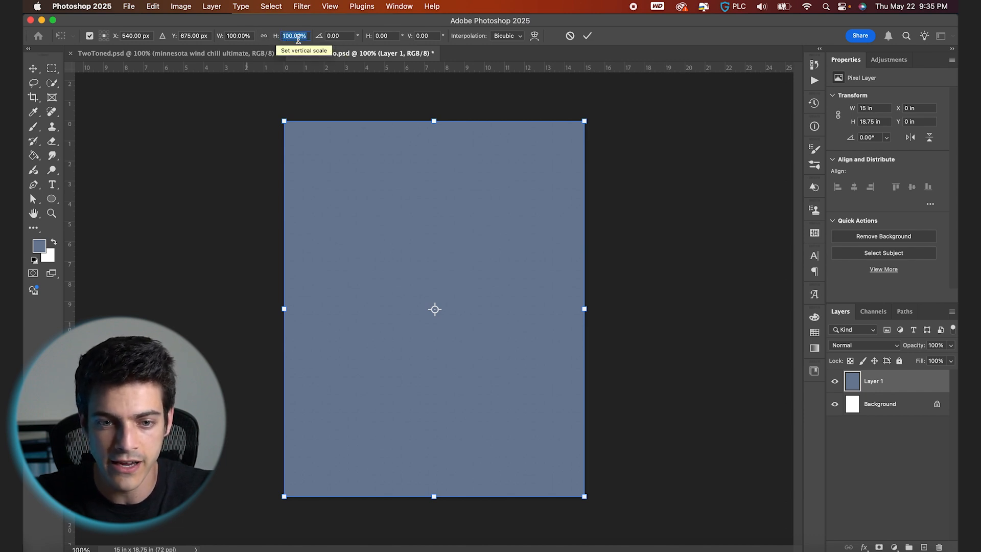
{"action": "type", "text": "50"}
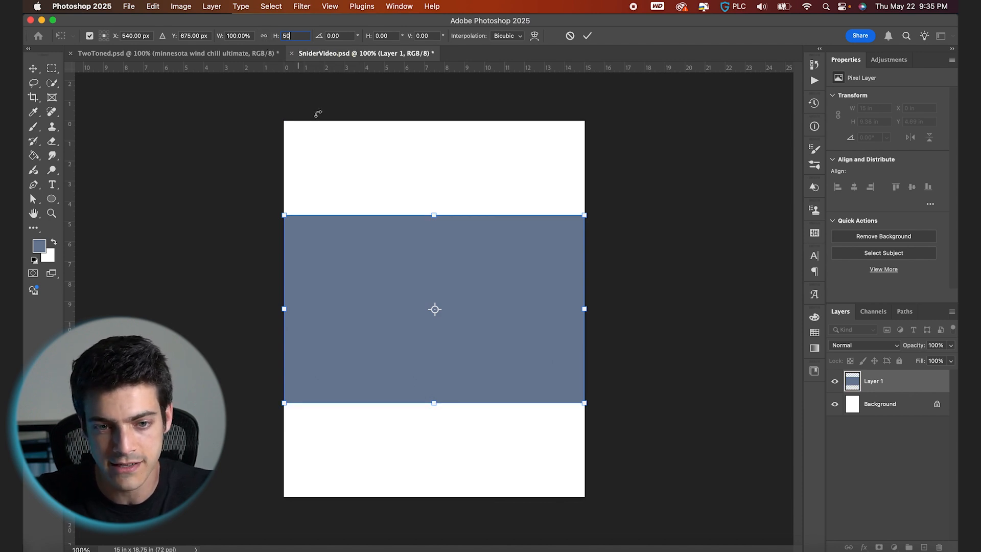
{"action": "key", "text": "Return"}
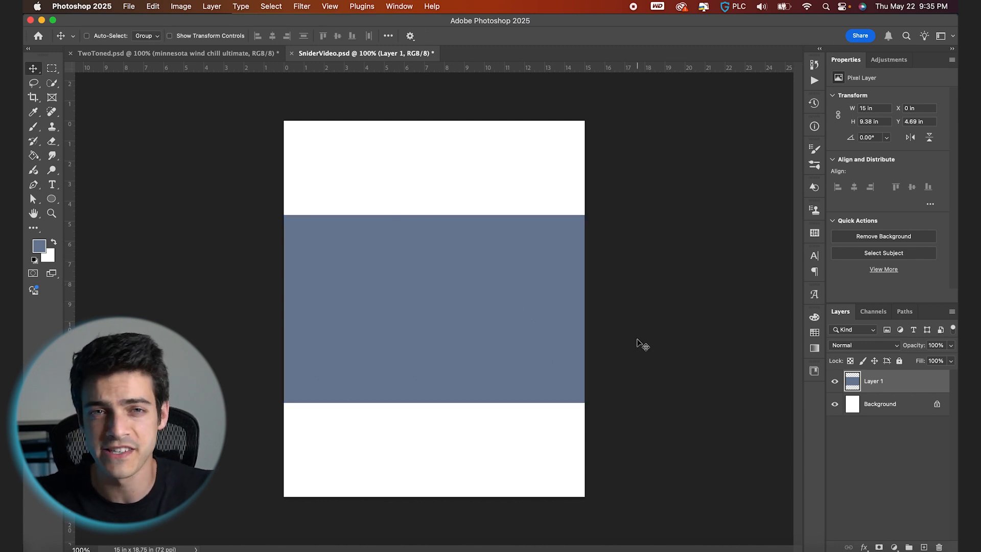
- Align the scaled blue layer to the top edge of the canvas and deselect
{"action": "key", "text": "super+a"}
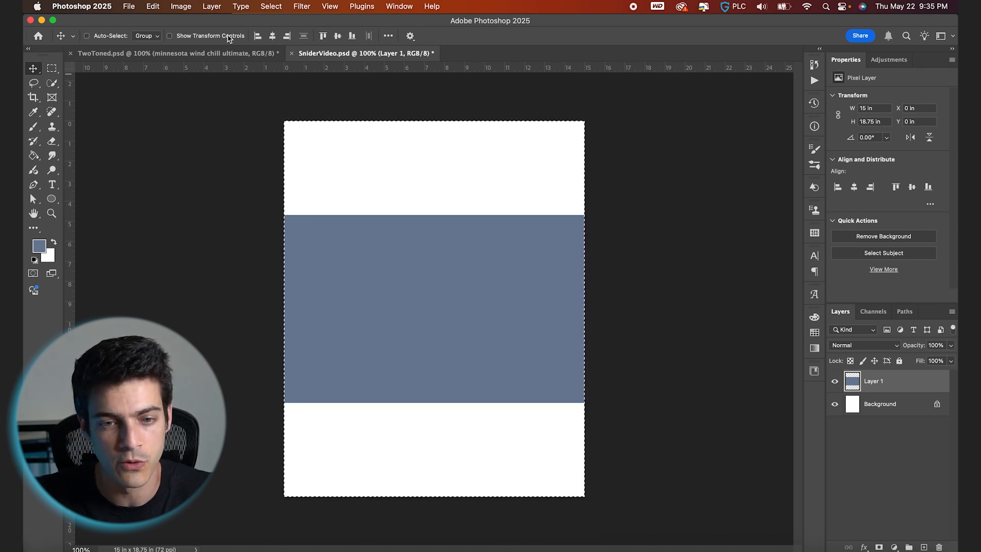
{"action": "left_click", "coordinate": [323, 36]}
{"action": "key", "text": "super+d"}
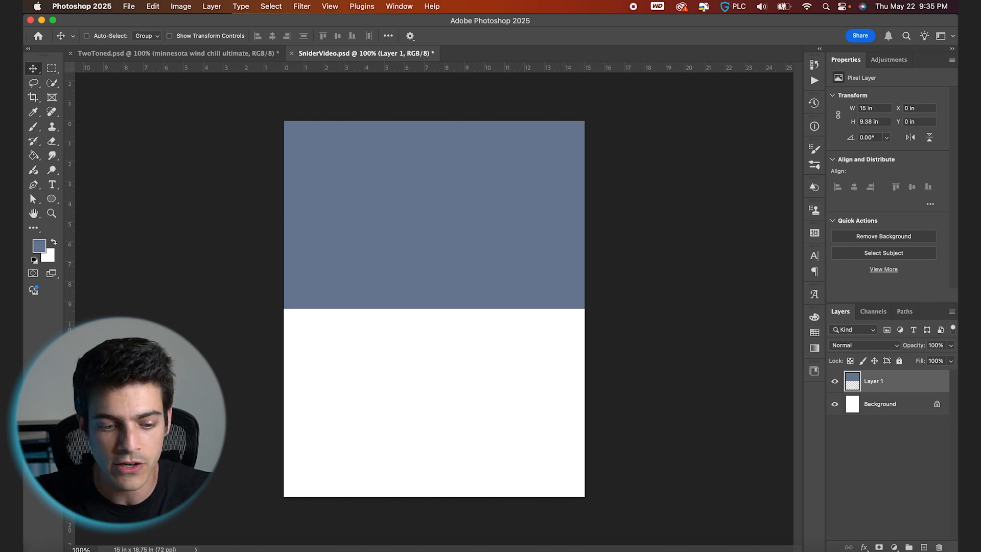
- Place the FacePhoto image into the document, enlarge it and position it over the top half
{"action": "left_click", "coordinate": [50, 550]}
{"action": "left_click_drag", "start_coordinate": [177, 70], "coordinate": [489, 350]}
{"action": "left_click_drag", "start_coordinate": [520, 252], "coordinate": [661, 155]}
{"action": "left_click_drag", "start_coordinate": [547, 317], "coordinate": [548, 242]}
{"action": "key", "text": "Return"}
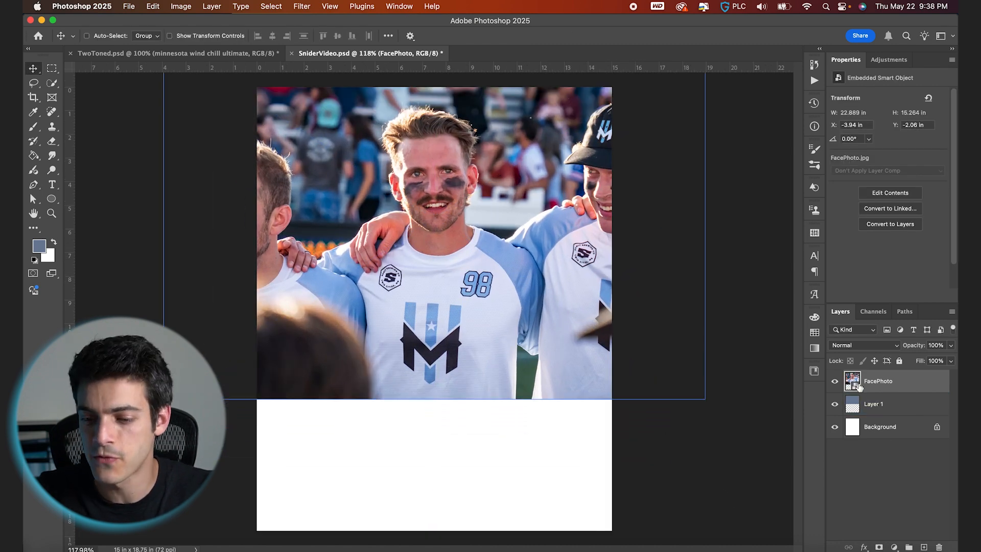
- Move FacePhoto beneath Layer 1, then duplicate Layer 1
{"action": "left_click_drag", "start_coordinate": [863, 388], "coordinate": [854, 414]}
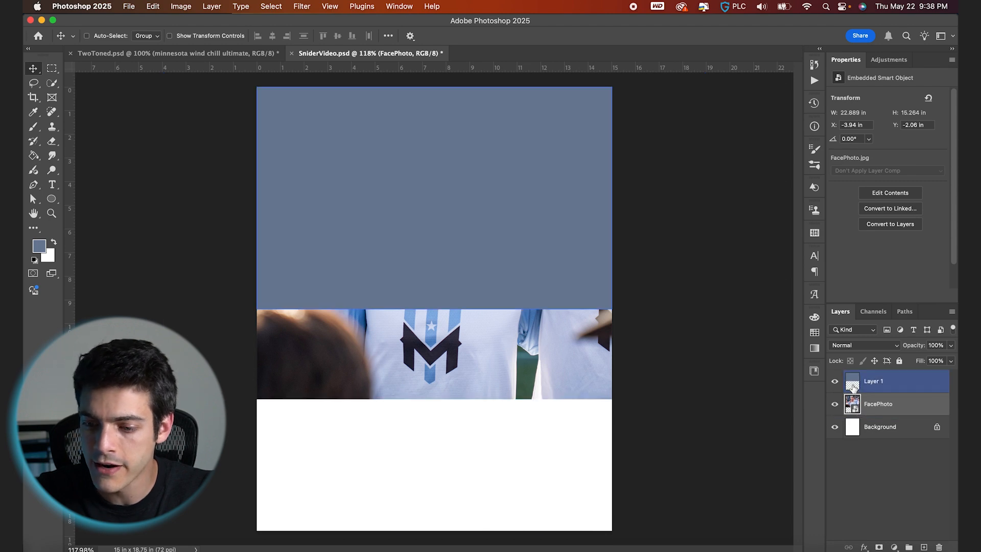
{"action": "left_click", "coordinate": [853, 388]}
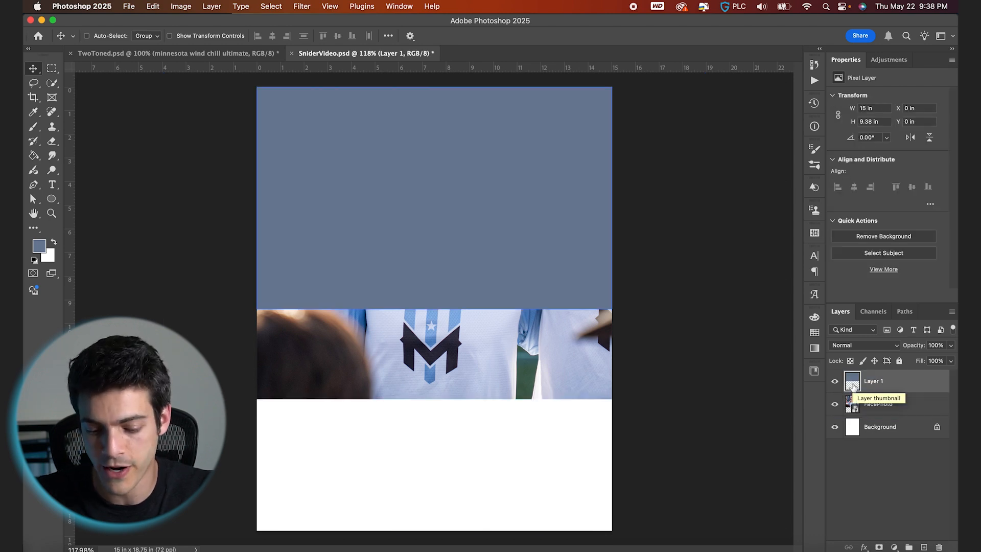
{"action": "key", "text": "super+j"}
- Temporarily hide the copy and set the original Layer 1's blend mode to Color
{"action": "left_click", "coordinate": [851, 406]}
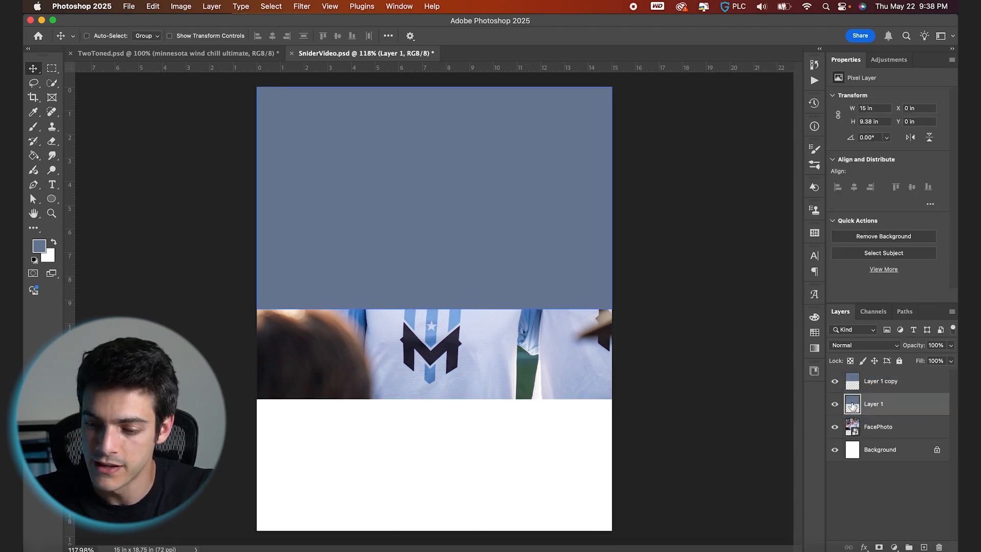
{"action": "left_click_drag", "start_coordinate": [852, 404], "coordinate": [837, 389]}
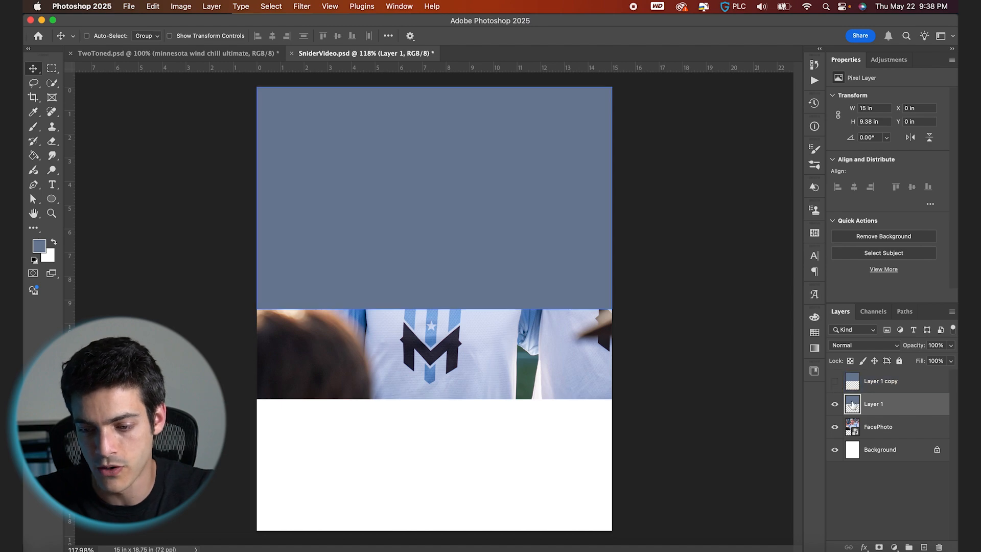
{"action": "left_click", "coordinate": [864, 345]}
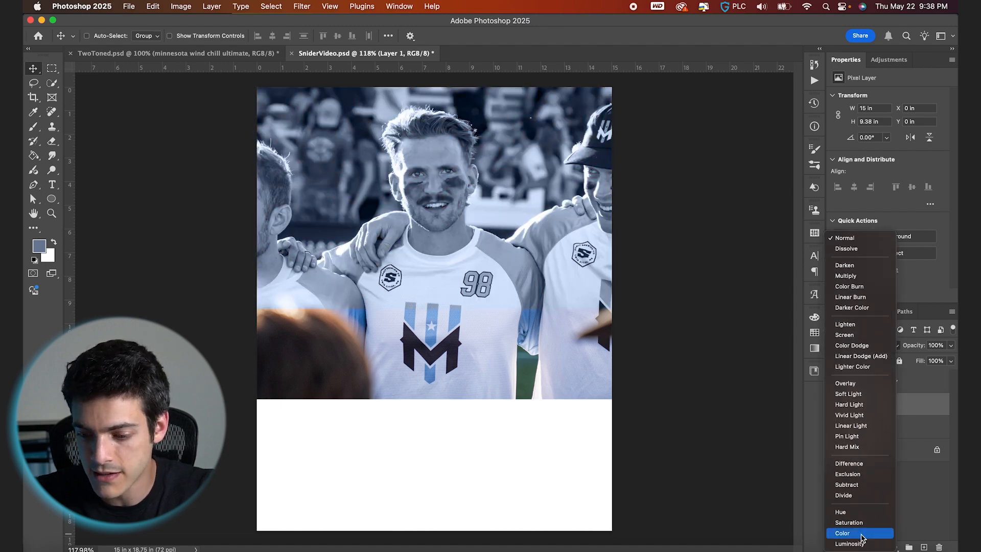
{"action": "left_click", "coordinate": [861, 533]}
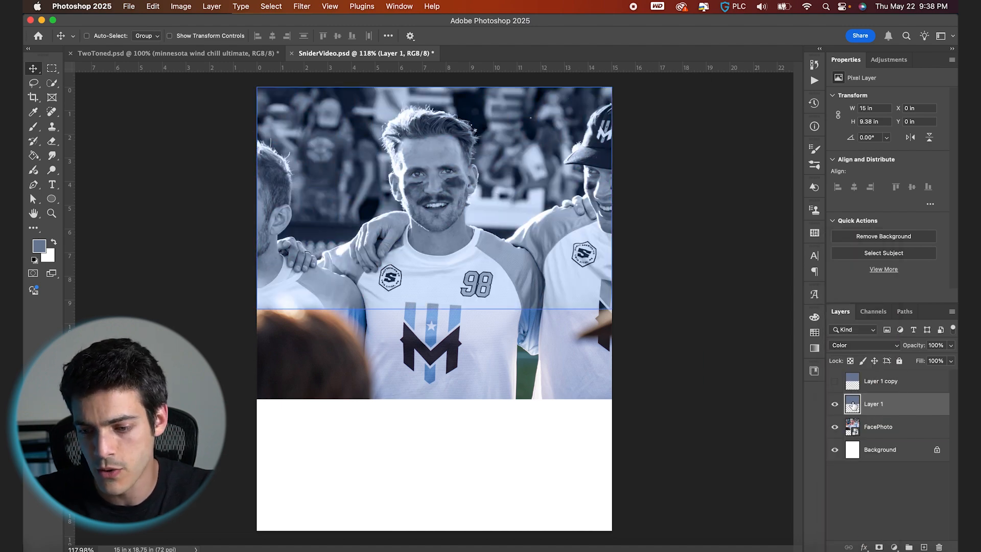
- Try the Layer 1 copy at Multiply blend mode while experimenting with its opacity
{"action": "left_click", "coordinate": [839, 387]}
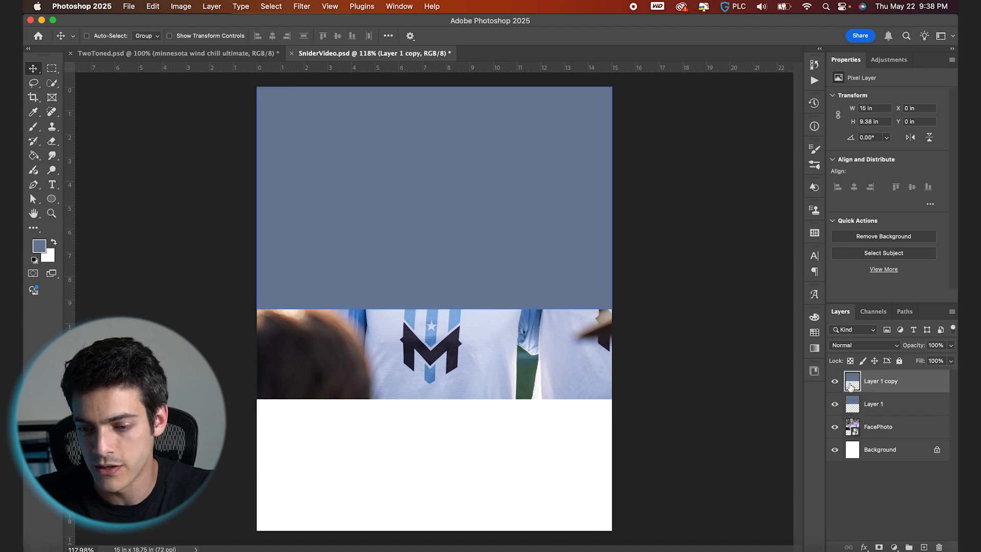
{"action": "left_click_drag", "start_coordinate": [907, 348], "coordinate": [893, 348]}
{"action": "left_click", "coordinate": [891, 346]}
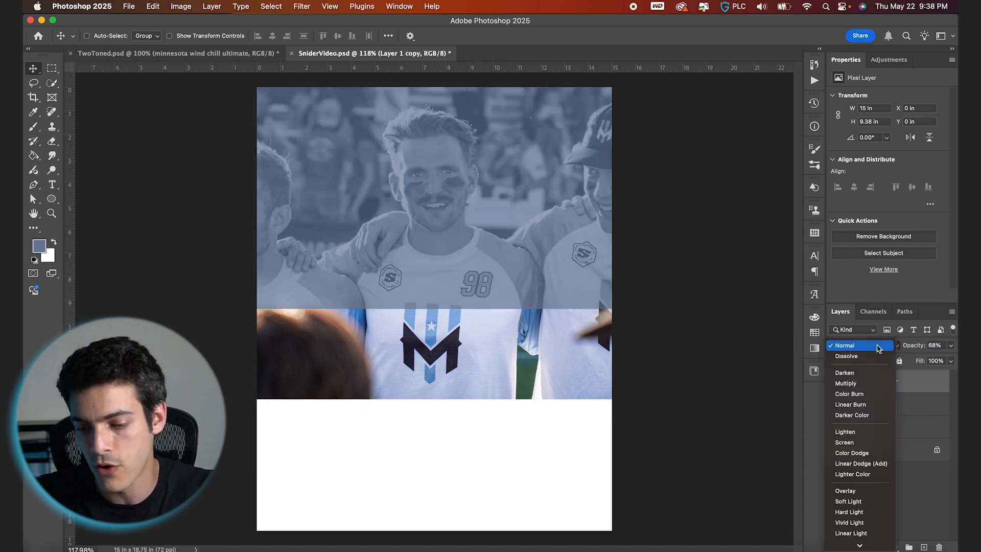
{"action": "left_click", "coordinate": [867, 386]}
{"action": "left_click_drag", "start_coordinate": [910, 347], "coordinate": [956, 346]}
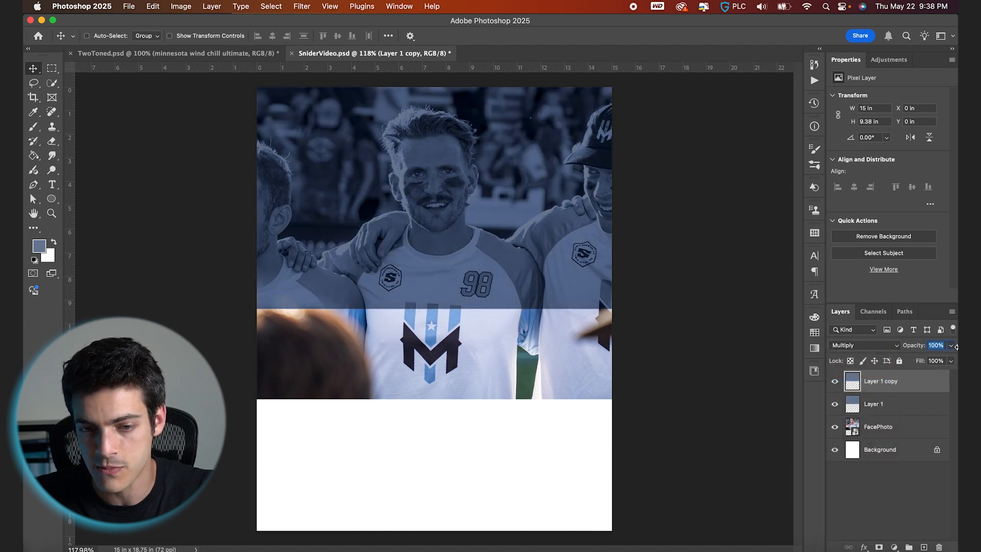
- Set the Layer 1 copy's blend mode to Normal and its opacity to 70%
{"action": "left_click", "coordinate": [886, 346]}
{"action": "left_click", "coordinate": [879, 308]}
{"action": "mouse_move", "coordinate": [917, 349]}
{"action": "left_mouse_down"}
{"action": "mouse_move", "coordinate": [893, 349]}
{"action": "mouse_move", "coordinate": [903, 350]}
{"action": "left_mouse_up"}
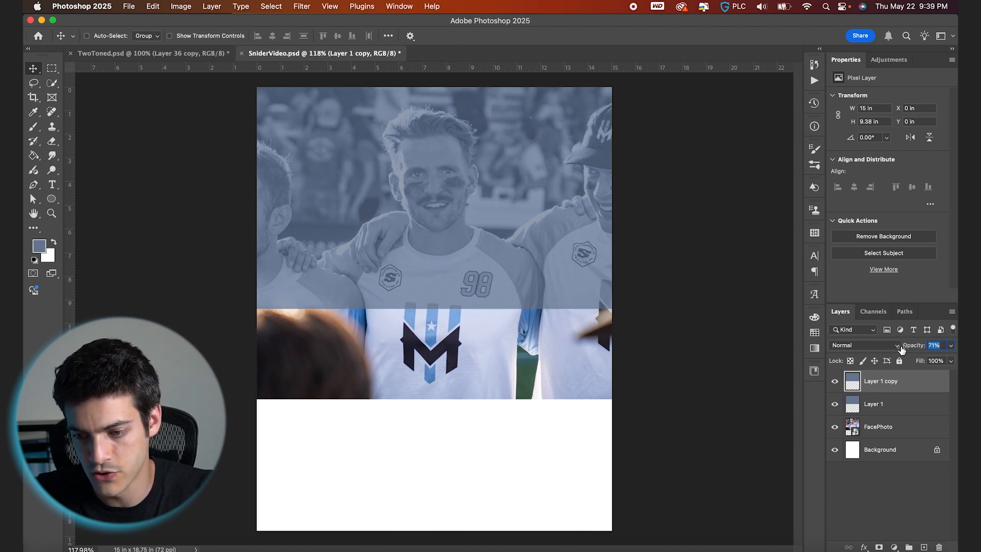
{"action": "left_click_drag", "start_coordinate": [902, 349], "coordinate": [901, 349]}
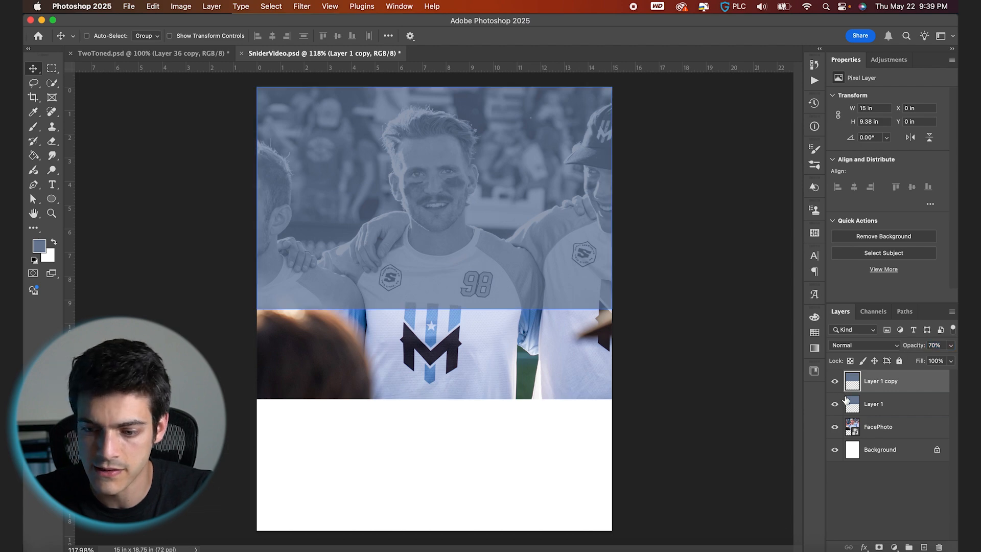
- Select FacePhoto, Layer 1 and Layer 1 copy together and group them
{"action": "left_click", "coordinate": [466, 341], "text": "super"}
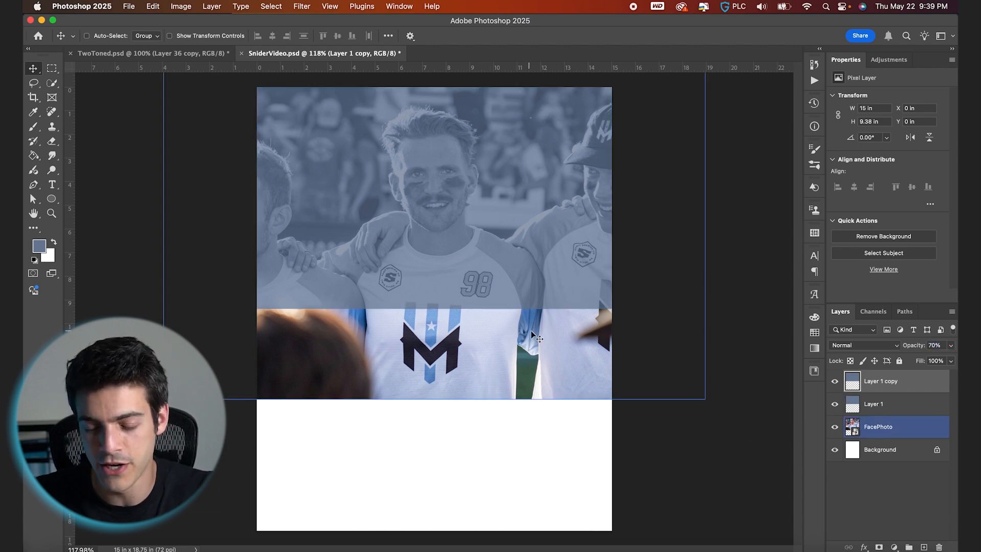
{"action": "left_click", "coordinate": [886, 435]}
{"action": "left_click", "coordinate": [886, 435], "text": "shift"}
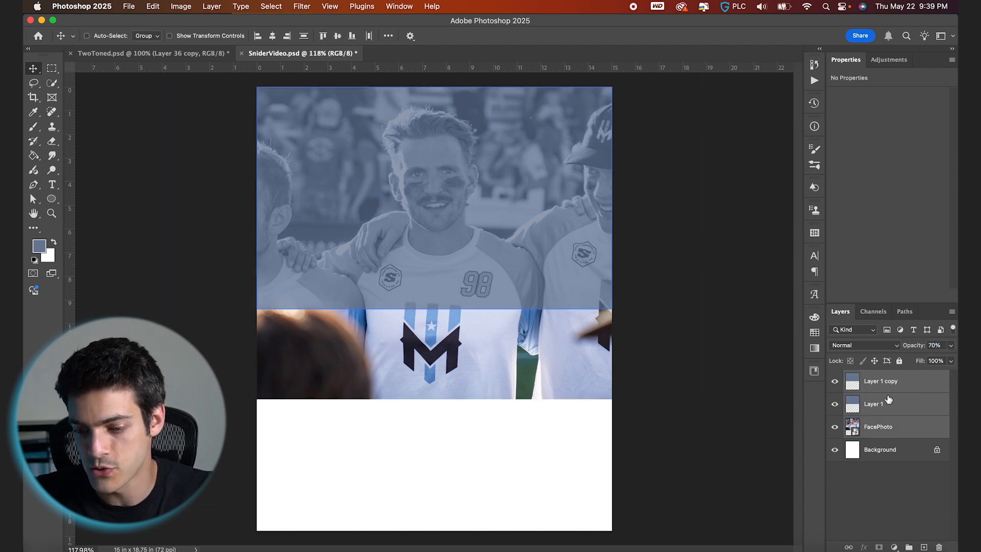
{"action": "left_click", "coordinate": [910, 547]}
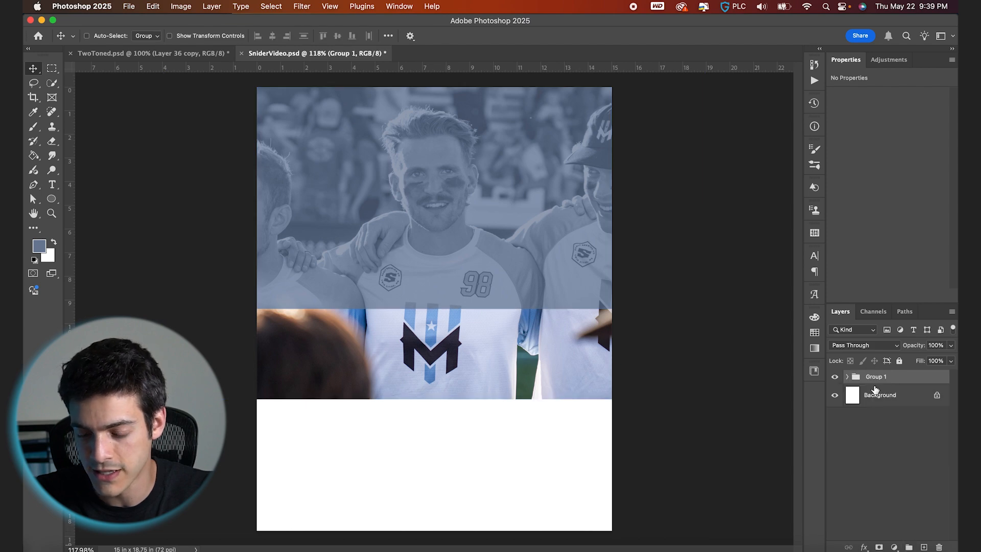
- Rename the new group Back Photo
{"action": "double_click", "coordinate": [878, 377]}
{"action": "type", "text": "Ba"}
{"action": "key", "text": "Return"}
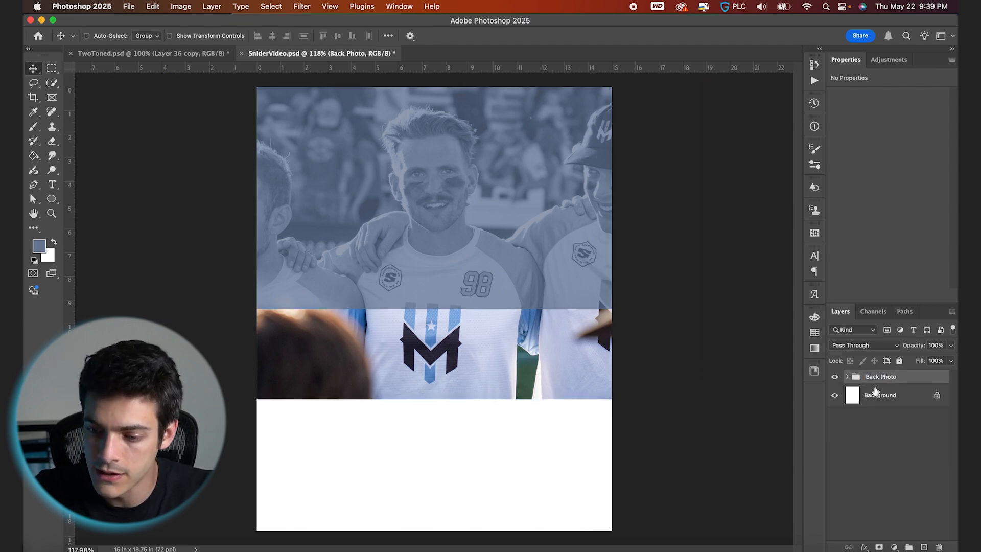
- Load the top band's pixels as a selection and add it as a layer mask to the Back Photo group
{"action": "left_click", "coordinate": [847, 377]}
{"action": "left_click", "coordinate": [863, 394]}
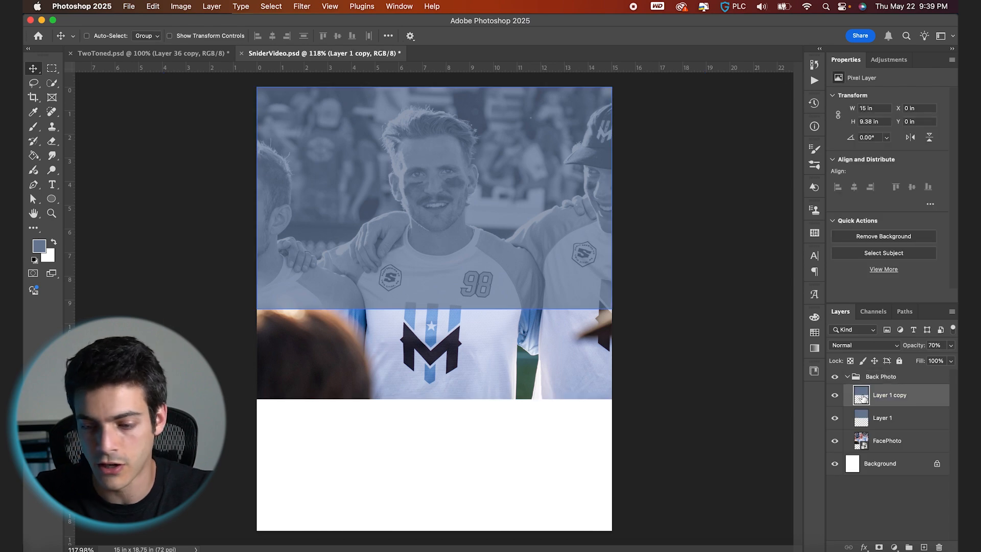
{"action": "left_click", "coordinate": [862, 401], "text": "super"}
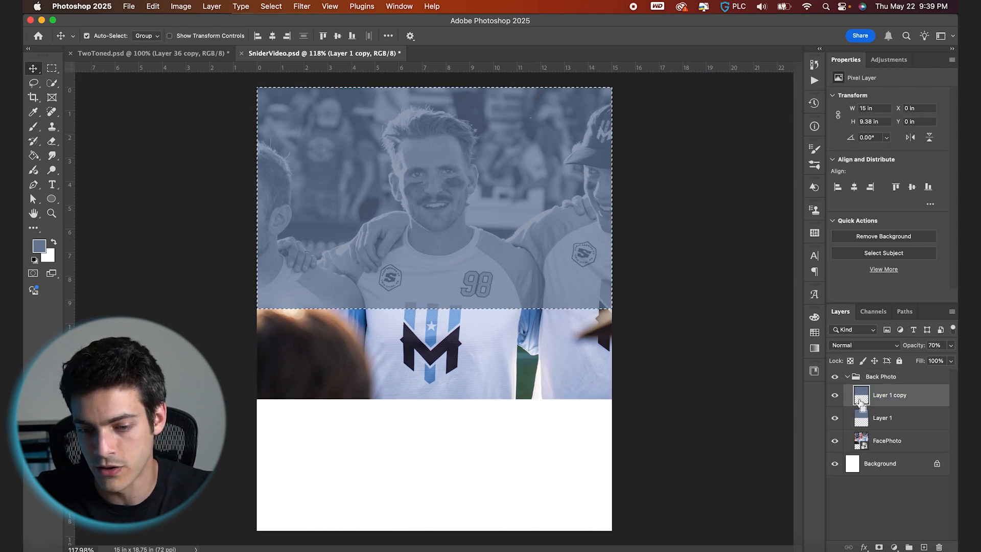
{"action": "left_click", "coordinate": [864, 381]}
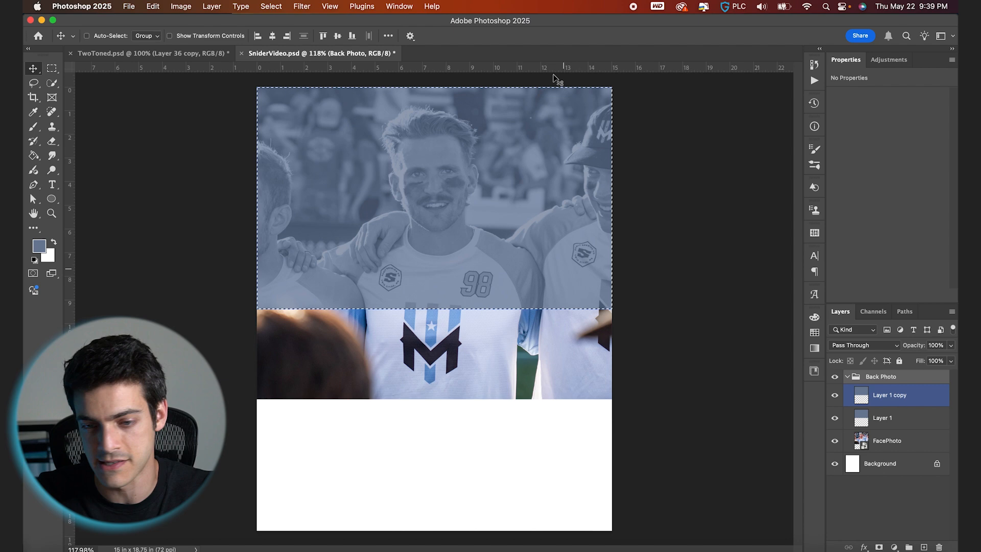
{"action": "left_click", "coordinate": [879, 547]}
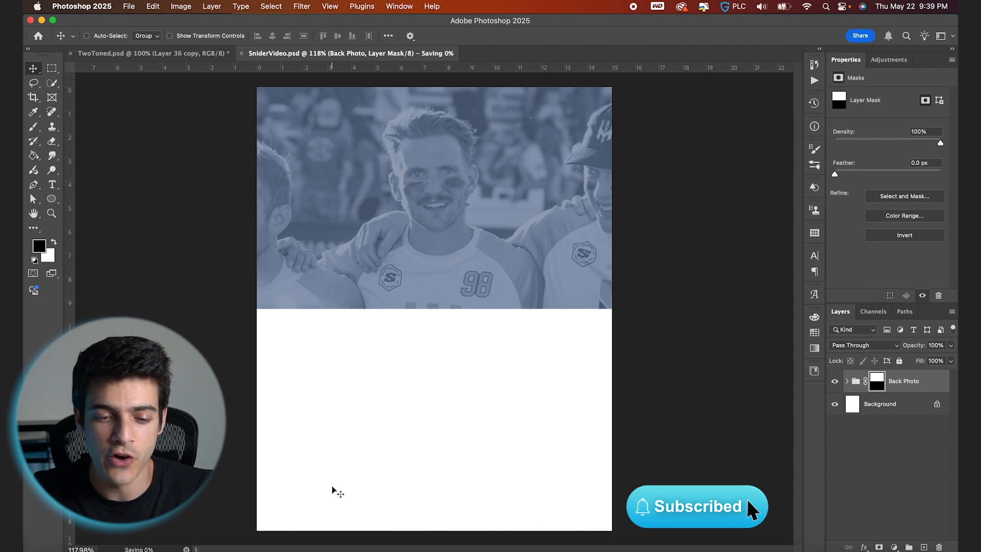
- Place the Snider-Cutout image, scale it to about 276% and position it in the lower half
{"action": "left_click", "coordinate": [51, 550]}
{"action": "left_click_drag", "start_coordinate": [177, 88], "coordinate": [403, 435]}
{"action": "left_click_drag", "start_coordinate": [474, 265], "coordinate": [578, 205]}
{"action": "left_click_drag", "start_coordinate": [503, 290], "coordinate": [526, 350]}
{"action": "left_click_drag", "start_coordinate": [571, 236], "coordinate": [562, 244]}
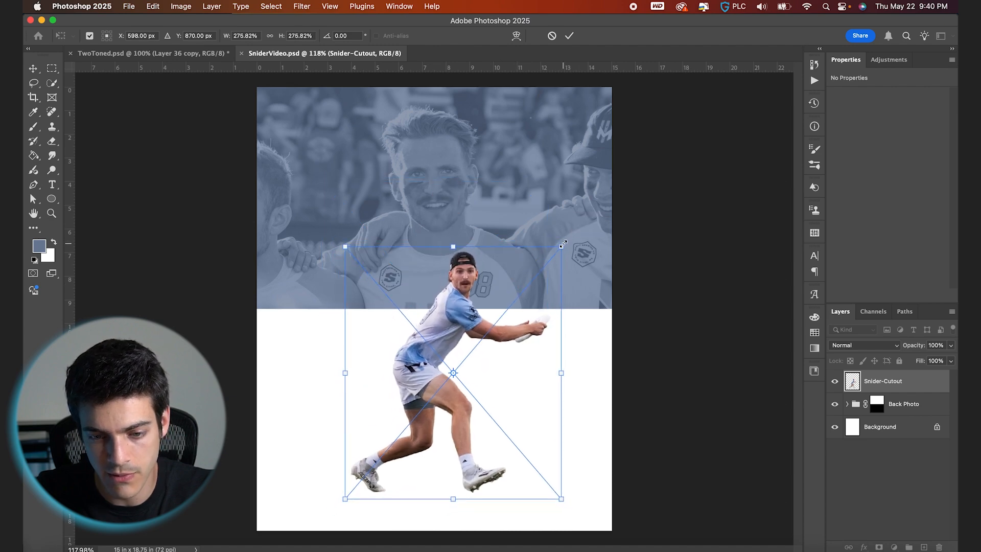
{"action": "left_click_drag", "start_coordinate": [534, 350], "coordinate": [534, 353]}
{"action": "key", "text": "Return"}
- Open the Camera Raw Filter on the cutout and adjust its Light sliders
{"action": "left_click", "coordinate": [304, 4]}
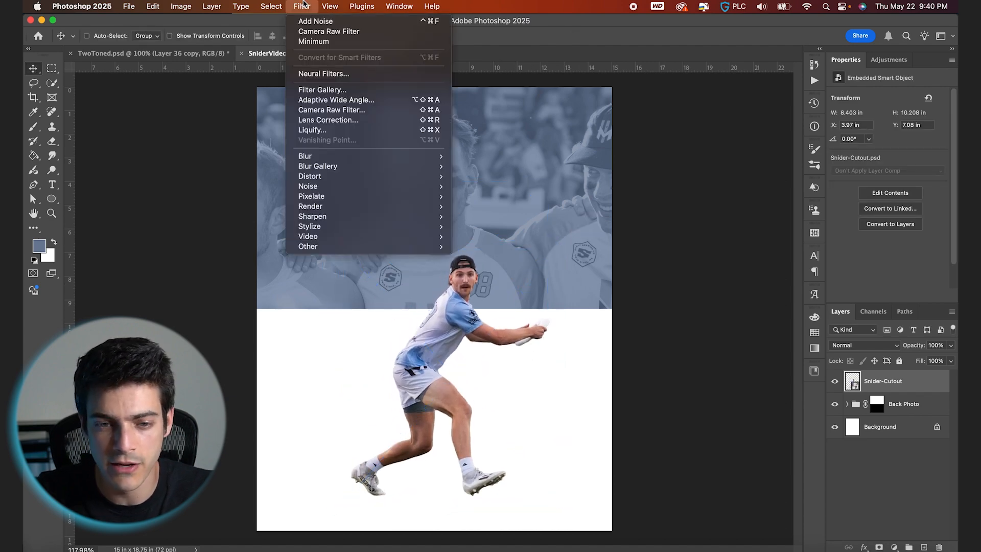
{"action": "left_click", "coordinate": [329, 32]}
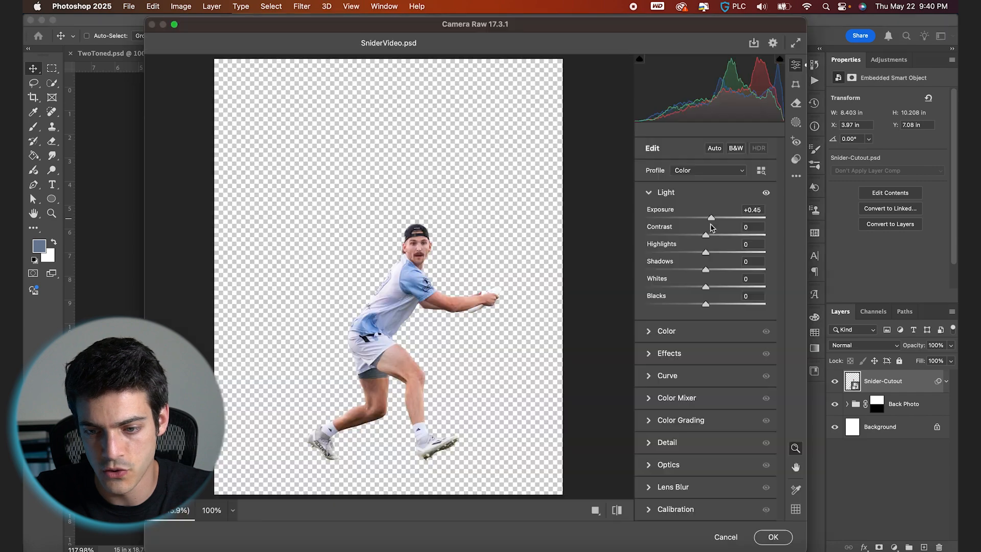
{"action": "left_click_drag", "start_coordinate": [707, 236], "coordinate": [703, 305]}
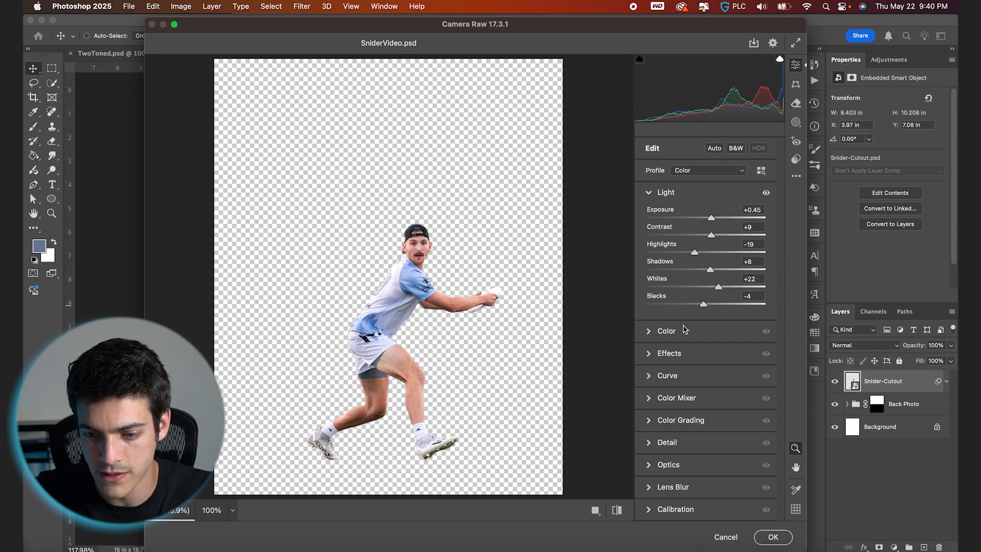
- Expand the Effects section and raise Texture and Clarity
{"action": "left_click", "coordinate": [650, 356]}
{"action": "left_click_drag", "start_coordinate": [706, 261], "coordinate": [714, 281]}
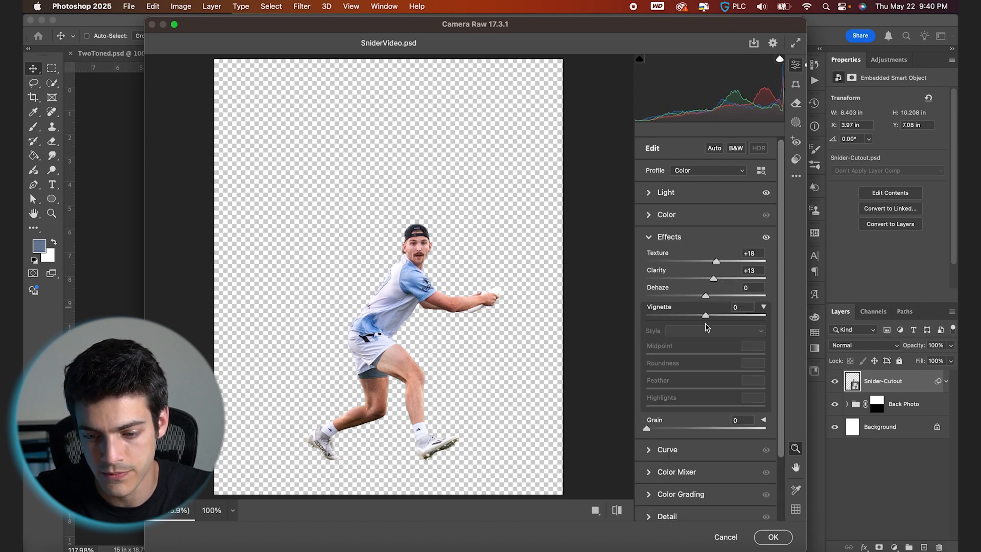
- In the Color Mixer's Hue tab, set the Oranges hue to -24
{"action": "scroll", "coordinate": [650, 505], "scroll_direction": "down", "scroll_amount": 3}
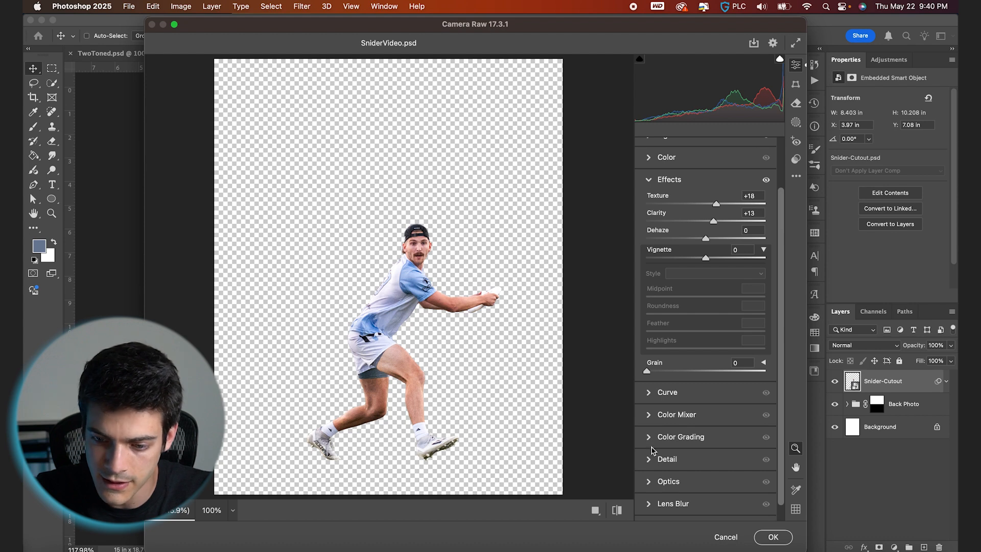
{"action": "left_click", "coordinate": [649, 416]}
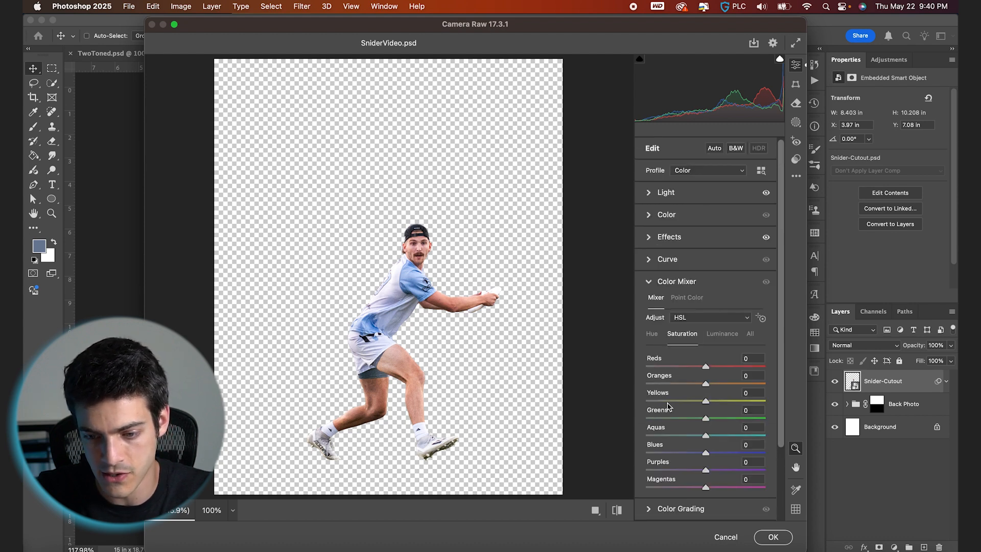
{"action": "left_click", "coordinate": [652, 335]}
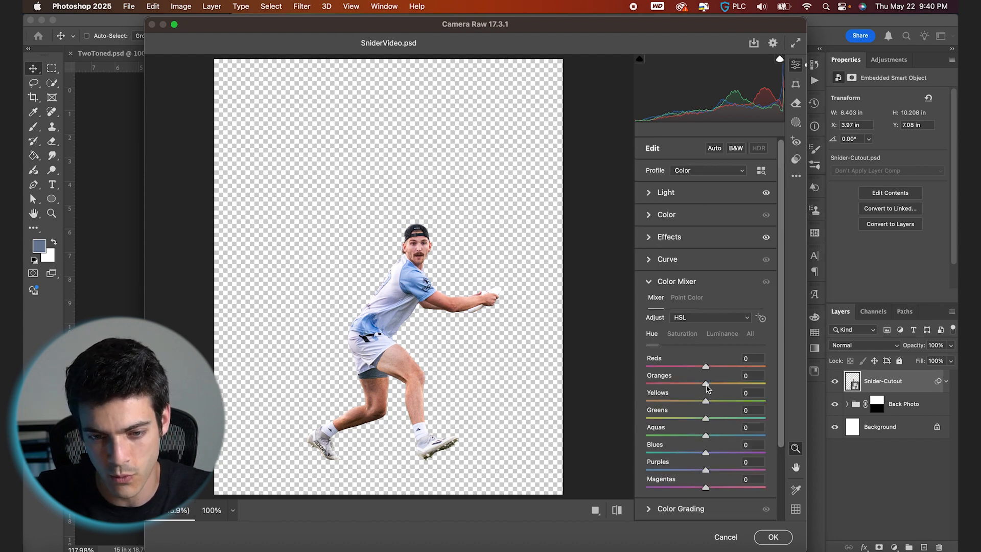
{"action": "left_click_drag", "start_coordinate": [707, 387], "coordinate": [690, 387]}
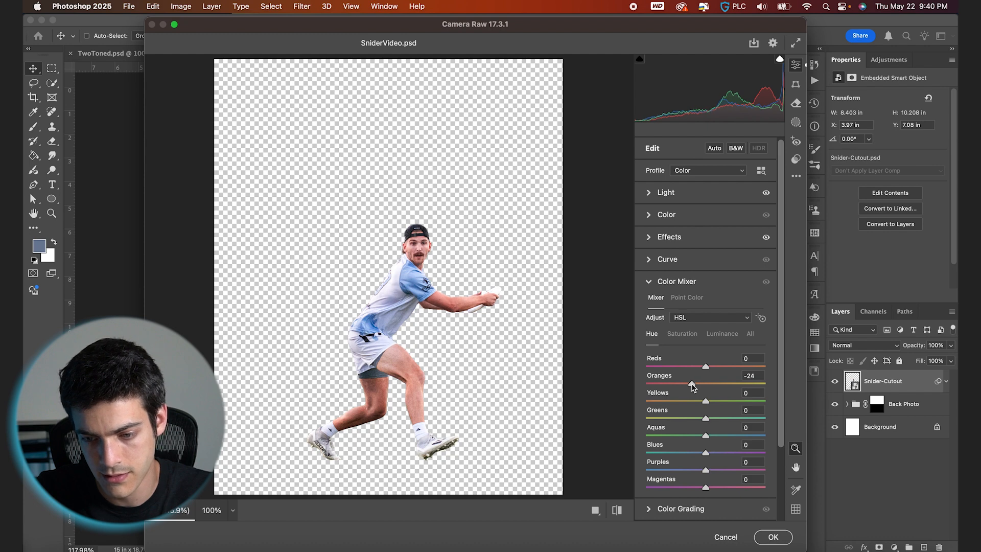
- In the Color Mixer's Saturation tab, set the Greens and Yellows saturation to -100
{"action": "scroll", "coordinate": [701, 404], "scroll_direction": "down", "scroll_amount": 1}
{"action": "scroll", "coordinate": [597, 357], "scroll_direction": "up", "scroll_amount": 2}
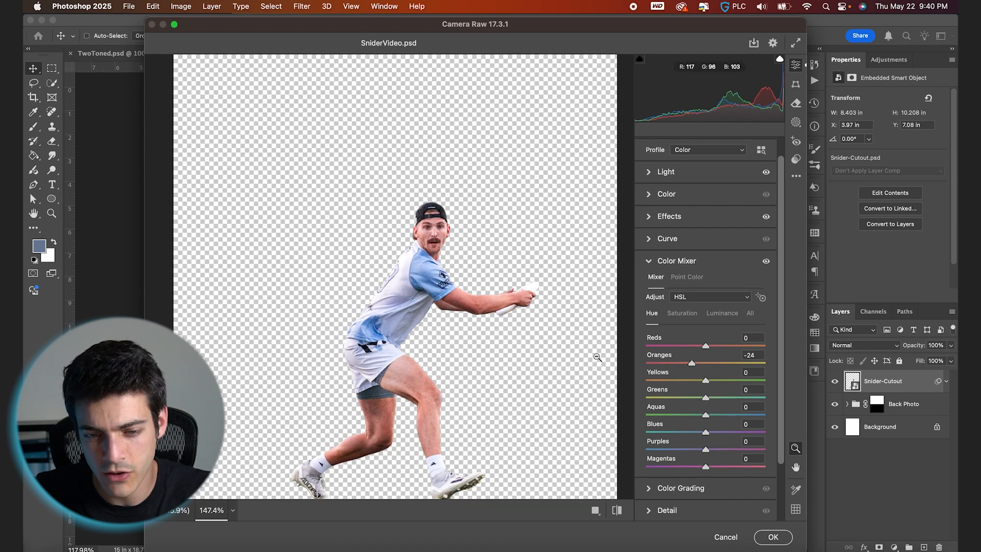
{"action": "scroll", "coordinate": [562, 348], "scroll_direction": "up", "scroll_amount": 3}
{"action": "left_click", "coordinate": [684, 313]}
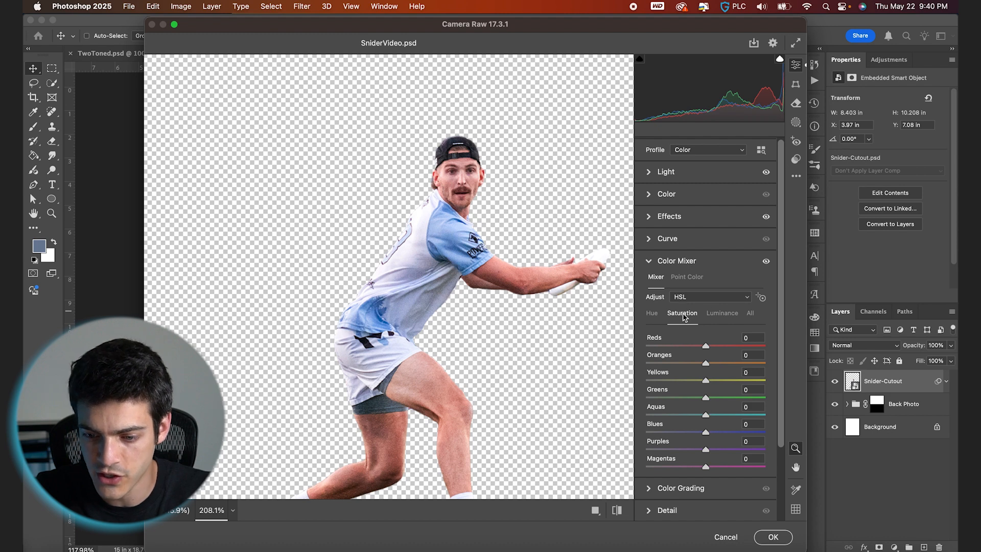
{"action": "left_click_drag", "start_coordinate": [706, 398], "coordinate": [590, 398]}
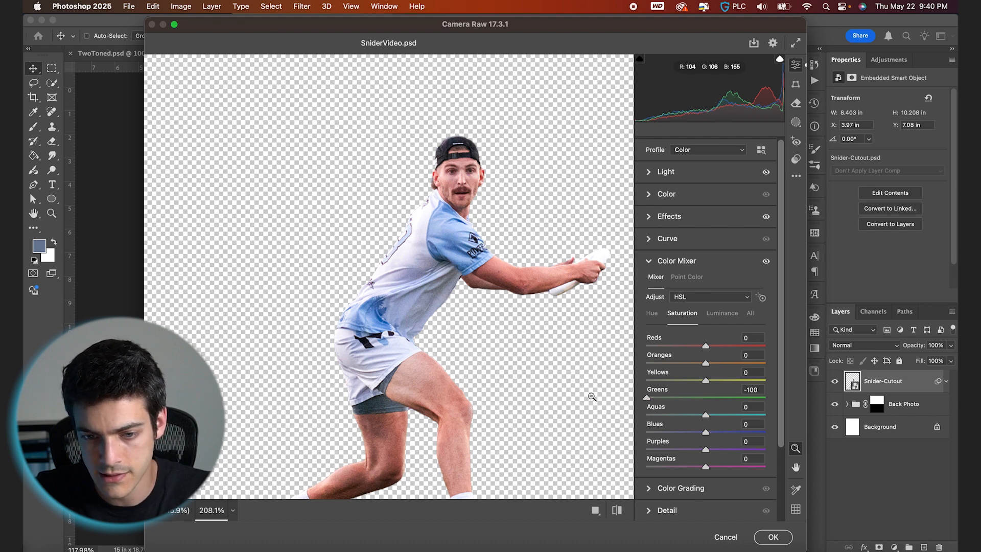
{"action": "left_click_drag", "start_coordinate": [706, 381], "coordinate": [576, 387]}
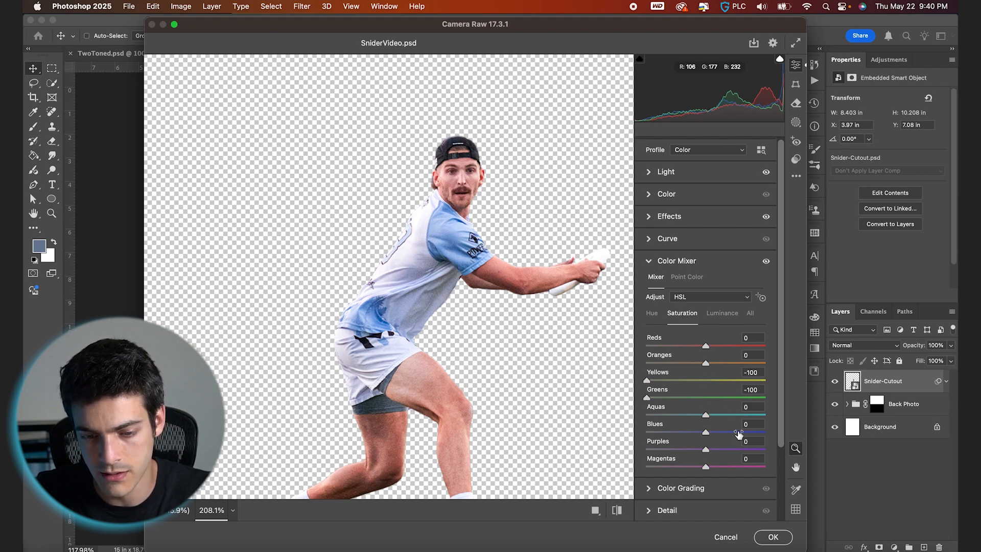
- Set the Purples and Magentas saturation to -100 and apply the Camera Raw Filter
{"action": "left_click_drag", "start_coordinate": [706, 432], "coordinate": [608, 456]}
{"action": "double_click", "coordinate": [690, 435]}
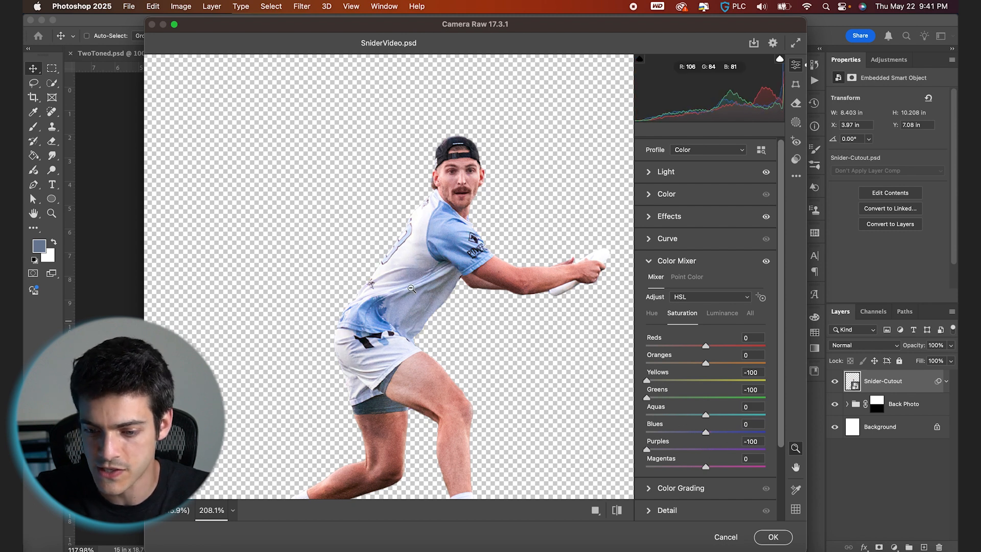
{"action": "left_click_drag", "start_coordinate": [705, 466], "coordinate": [591, 475]}
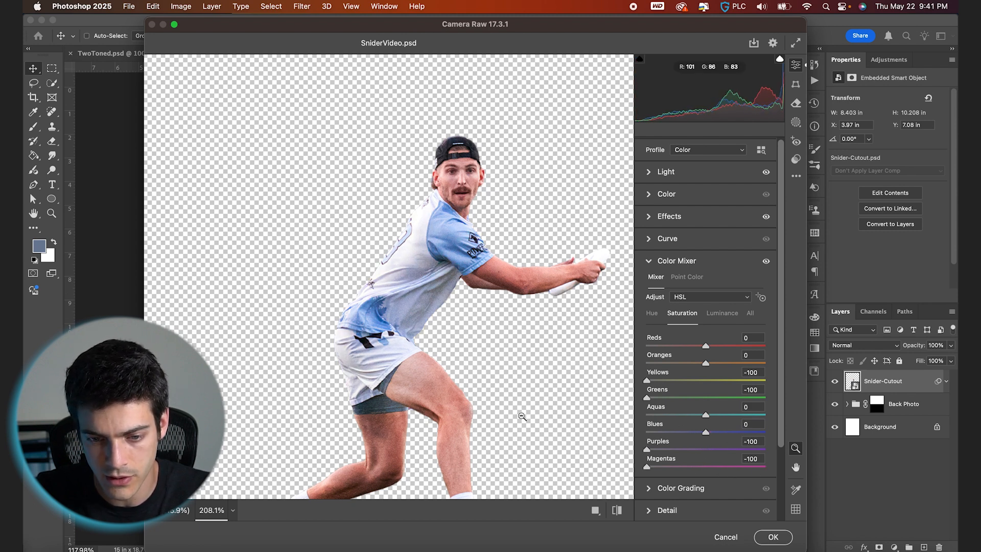
{"action": "scroll", "coordinate": [520, 415], "scroll_direction": "down", "scroll_amount": 5}
{"action": "scroll", "coordinate": [516, 416], "scroll_direction": "up", "scroll_amount": 2}
{"action": "scroll", "coordinate": [750, 495], "scroll_direction": "down", "scroll_amount": 2}
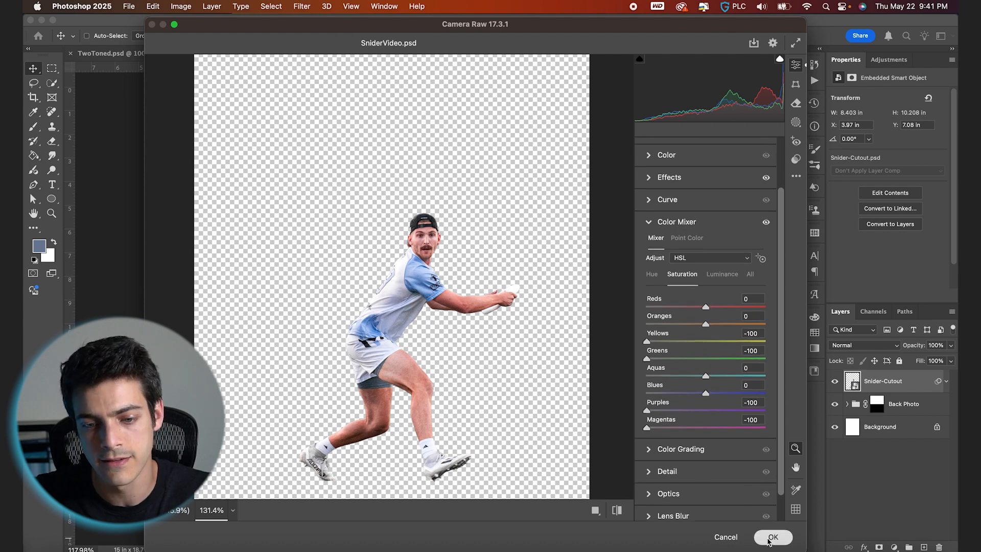
{"action": "left_click", "coordinate": [771, 536]}
- Add a new layer beneath the cutout and set up a soft black brush with 12% flow
{"action": "left_click", "coordinate": [855, 437]}
{"action": "key", "text": "super+shift+alt+n"}
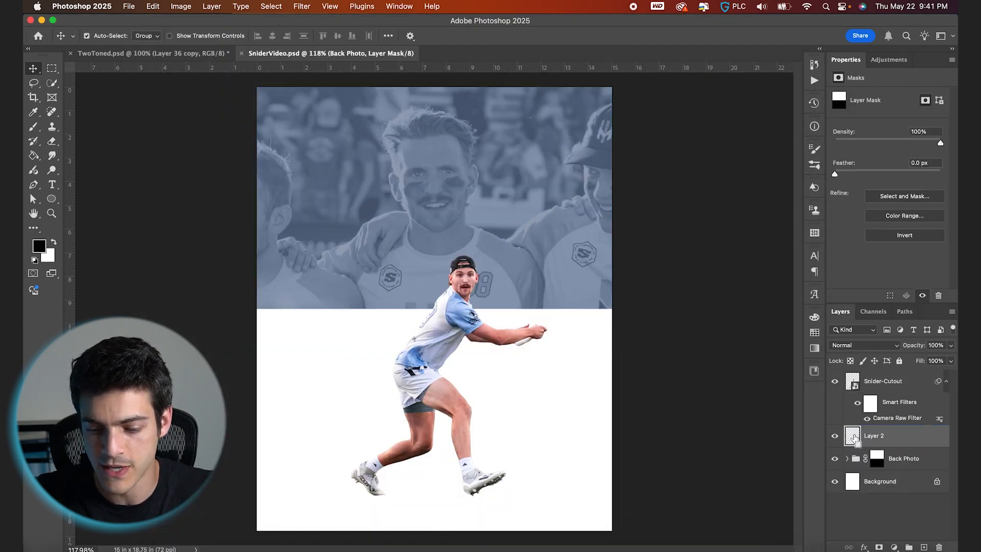
{"action": "key", "text": "b"}
{"action": "key", "text": "bracketright"}
{"action": "key", "text": "bracketright"}
{"action": "key", "text": "bracketright"}
{"action": "key", "text": "bracketright"}
{"action": "key", "text": "bracketright"}
{"action": "key", "text": "d"}
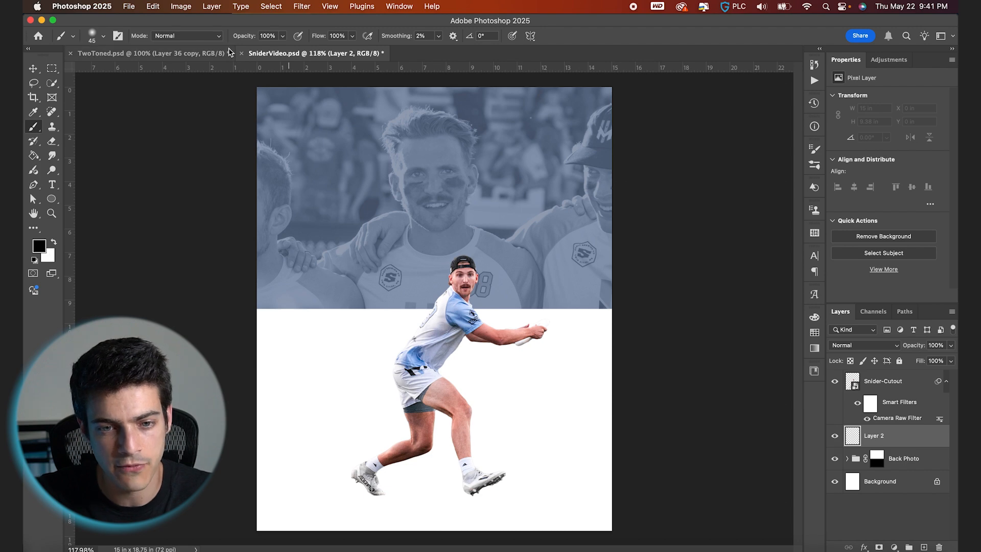
{"action": "left_click_drag", "start_coordinate": [317, 37], "coordinate": [268, 39]}
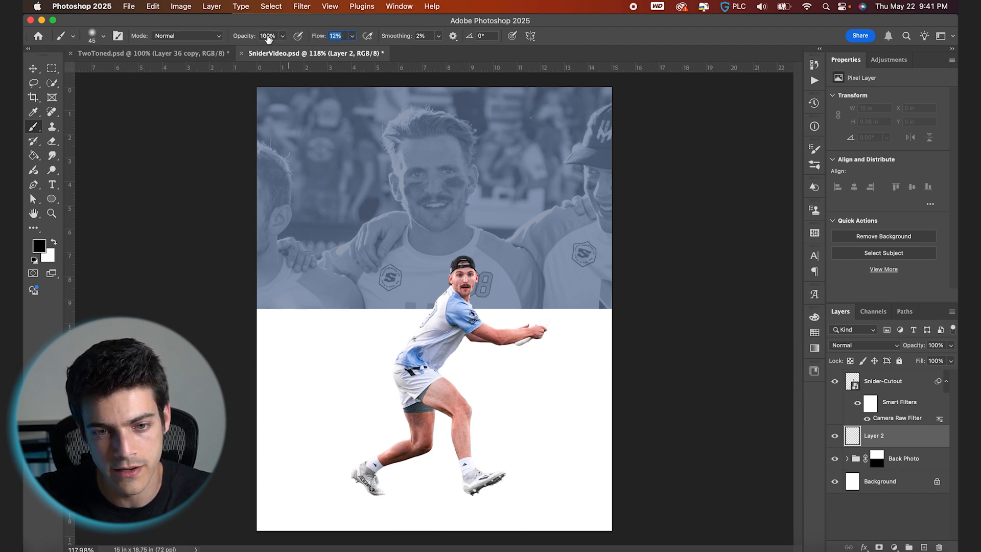
{"action": "left_click", "coordinate": [105, 36]}
{"action": "left_click_drag", "start_coordinate": [57, 63], "coordinate": [57, 75]}
- Paint a soft contact shadow under the player's front foot on the new layer
{"action": "scroll", "coordinate": [470, 429], "scroll_direction": "up", "scroll_amount": 5}
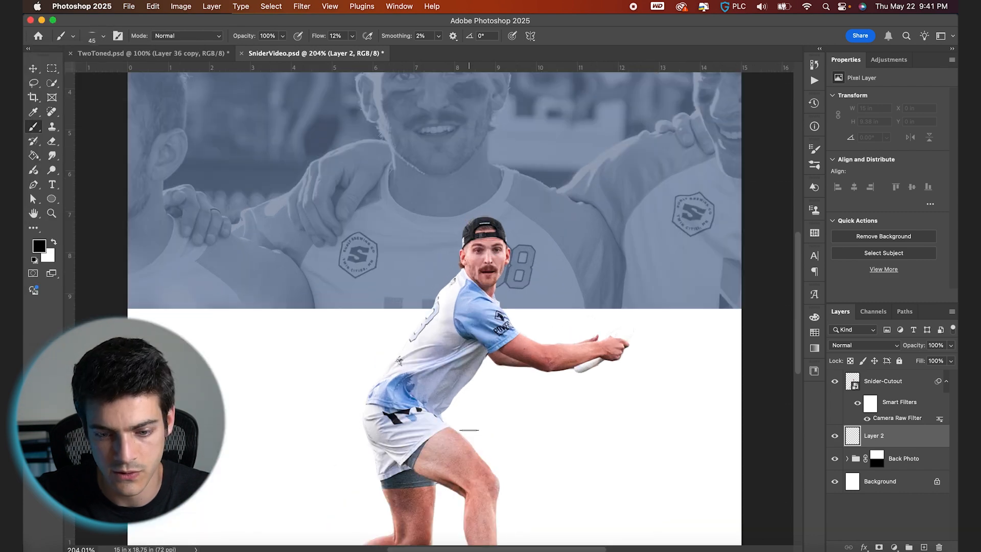
{"action": "scroll", "coordinate": [470, 428], "scroll_direction": "down", "scroll_amount": 5}
{"action": "scroll", "coordinate": [470, 428], "scroll_direction": "up", "scroll_amount": 5}
{"action": "key", "text": "bracketright"}
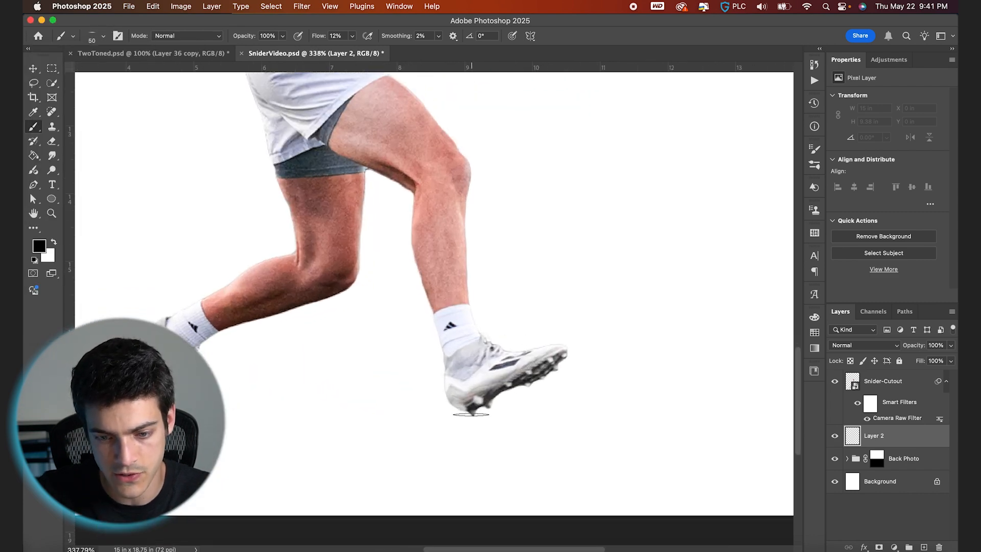
{"action": "left_click", "coordinate": [464, 411]}
{"action": "left_click", "coordinate": [471, 412]}
{"action": "key", "text": "bracketright"}
{"action": "key", "text": "bracketright"}
{"action": "key", "text": "bracketright"}
{"action": "key", "text": "bracketright"}
{"action": "left_click", "coordinate": [472, 412]}
{"action": "left_click", "coordinate": [472, 412]}
{"action": "key", "text": "bracketright"}
{"action": "key", "text": "bracketright"}
{"action": "key", "text": "bracketright"}
{"action": "key", "text": "bracketright"}
{"action": "key", "text": "bracketright"}
{"action": "key", "text": "bracketright"}
{"action": "left_click", "coordinate": [505, 412]}
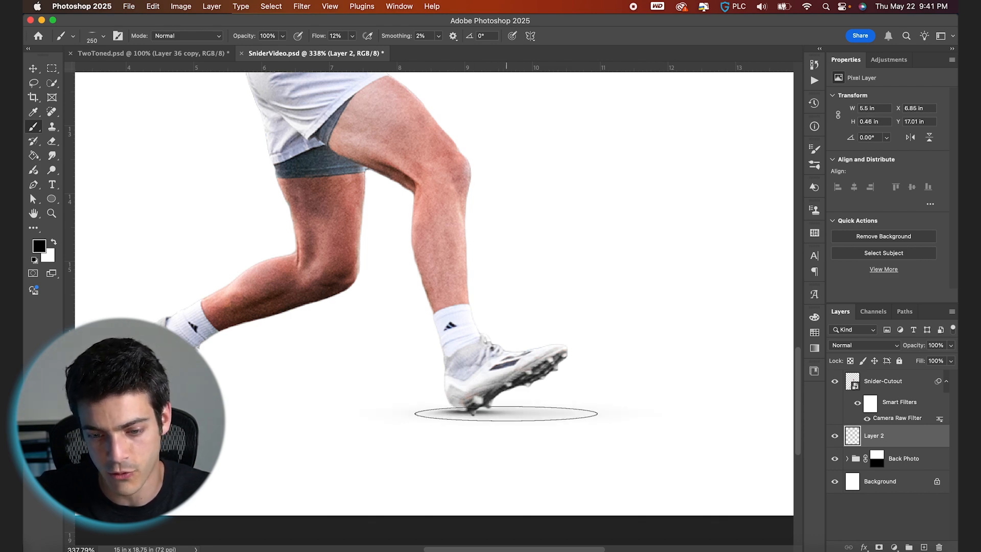
{"action": "left_click", "coordinate": [521, 417]}
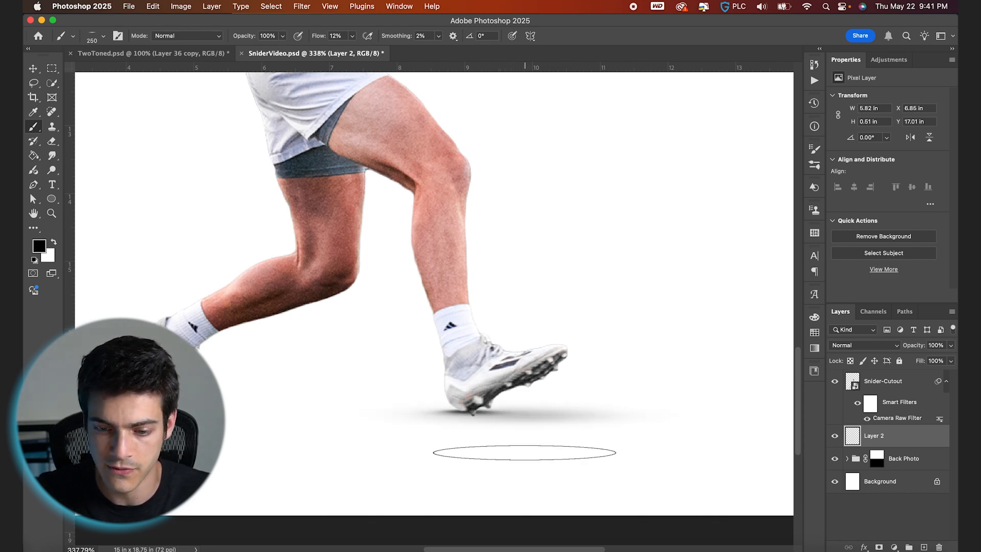
- On another new layer, paint a smaller soft shadow under the player's back foot
{"action": "key", "text": "super+shift+alt+n"}
{"action": "key", "text": "bracketleft"}
{"action": "key", "text": "bracketleft"}
{"action": "key", "text": "bracketleft"}
{"action": "key", "text": "bracketleft"}
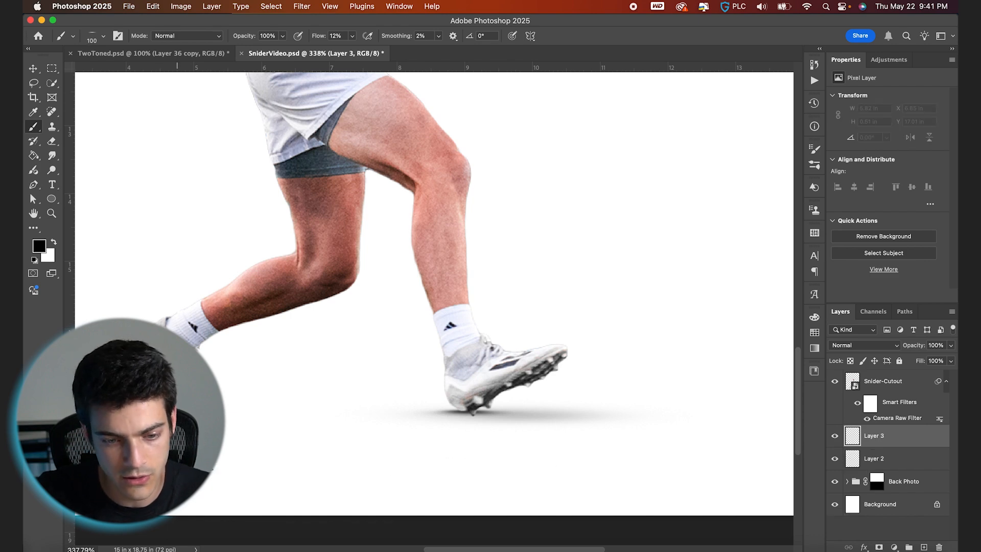
{"action": "scroll", "coordinate": [177, 422], "scroll_direction": "left", "scroll_amount": 1}
{"action": "scroll", "coordinate": [177, 422], "scroll_direction": "up", "scroll_amount": 1}
{"action": "left_click", "coordinate": [235, 423]}
{"action": "left_click_drag", "start_coordinate": [221, 424], "coordinate": [242, 424]}
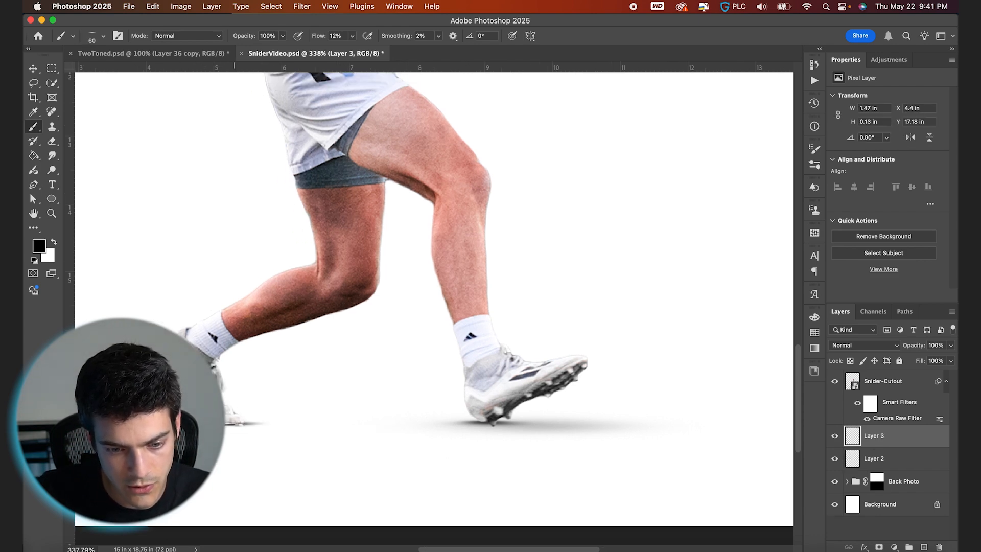
{"action": "key", "text": "bracketright"}
{"action": "key", "text": "bracketright"}
{"action": "key", "text": "bracketright"}
{"action": "key", "text": "bracketright"}
{"action": "key", "text": "bracketright"}
{"action": "key", "text": "bracketright"}
{"action": "key", "text": "bracketright"}
{"action": "key", "text": "bracketright"}
{"action": "key", "text": "bracketright"}
{"action": "left_click", "coordinate": [235, 425]}
{"action": "key", "text": "bracketleft"}
{"action": "key", "text": "bracketleft"}
{"action": "key", "text": "bracketleft"}
{"action": "key", "text": "bracketleft"}
{"action": "key", "text": "bracketleft"}
{"action": "key", "text": "bracketleft"}
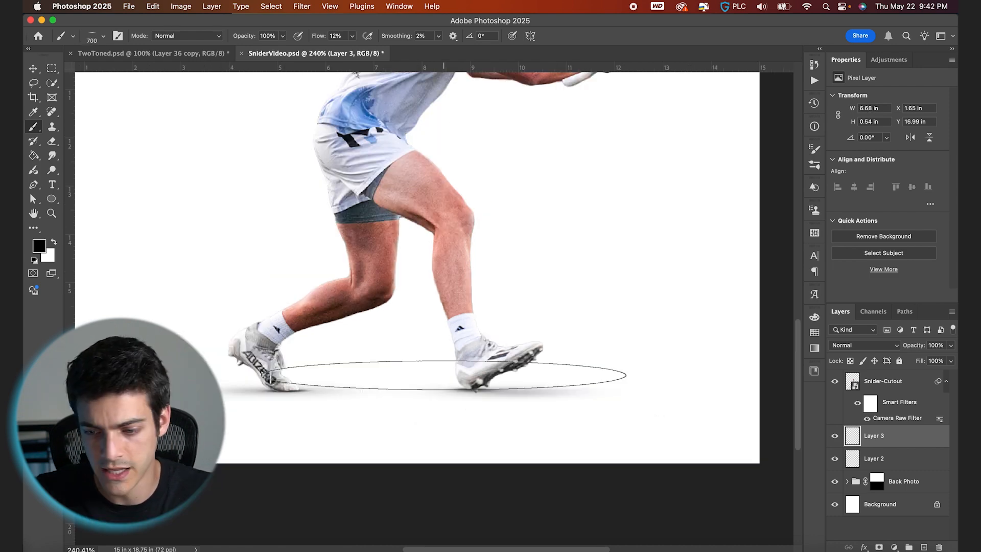
- On a third new layer, paint a wide ground shadow beneath both feet and set its opacity to 71%
{"action": "key", "text": "alt+shift+super+n"}
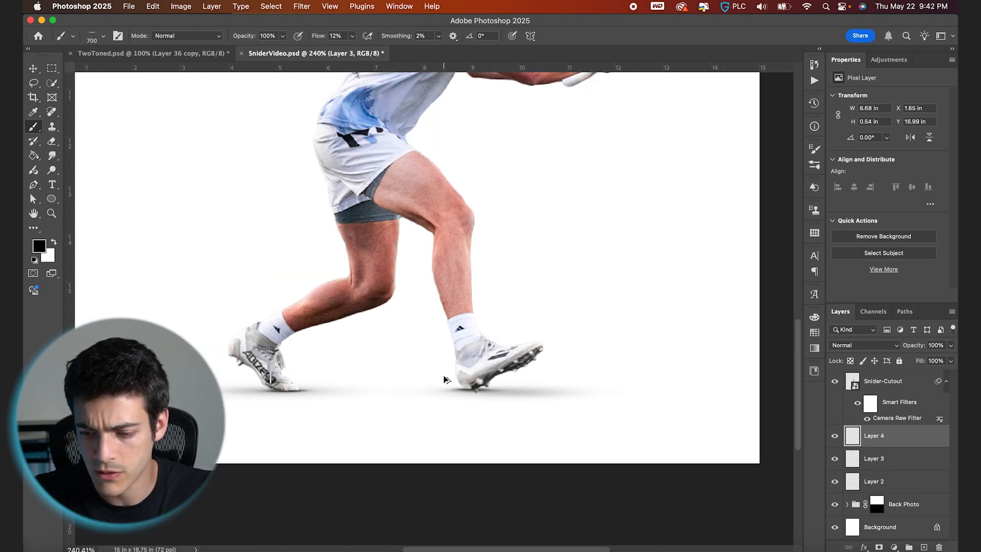
{"action": "scroll", "coordinate": [393, 400], "scroll_direction": "down", "scroll_amount": 3}
{"action": "key", "text": "bracketright"}
{"action": "key", "text": "bracketright"}
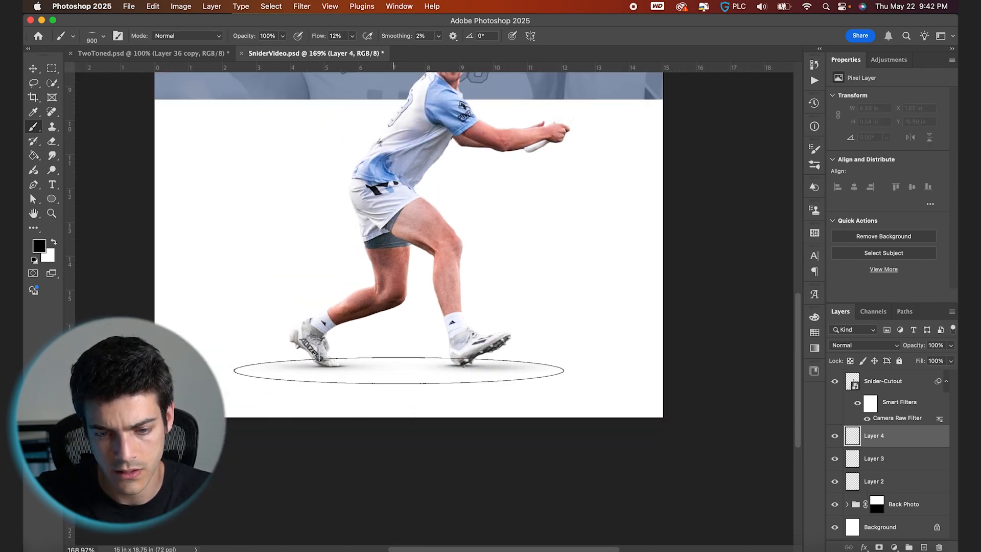
{"action": "left_click", "coordinate": [407, 367]}
{"action": "key", "text": "v"}
{"action": "key", "text": "super+0"}
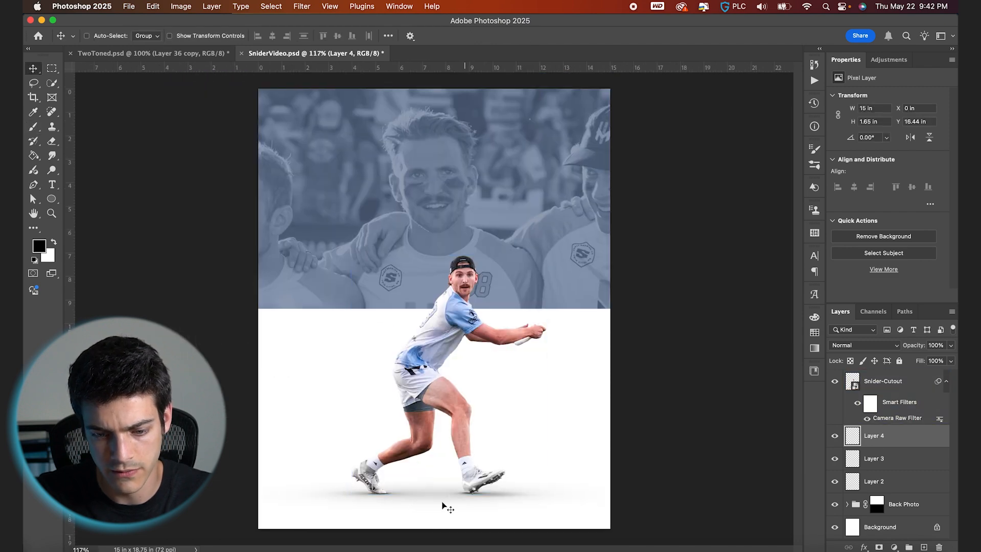
{"action": "left_click_drag", "start_coordinate": [912, 348], "coordinate": [896, 348]}
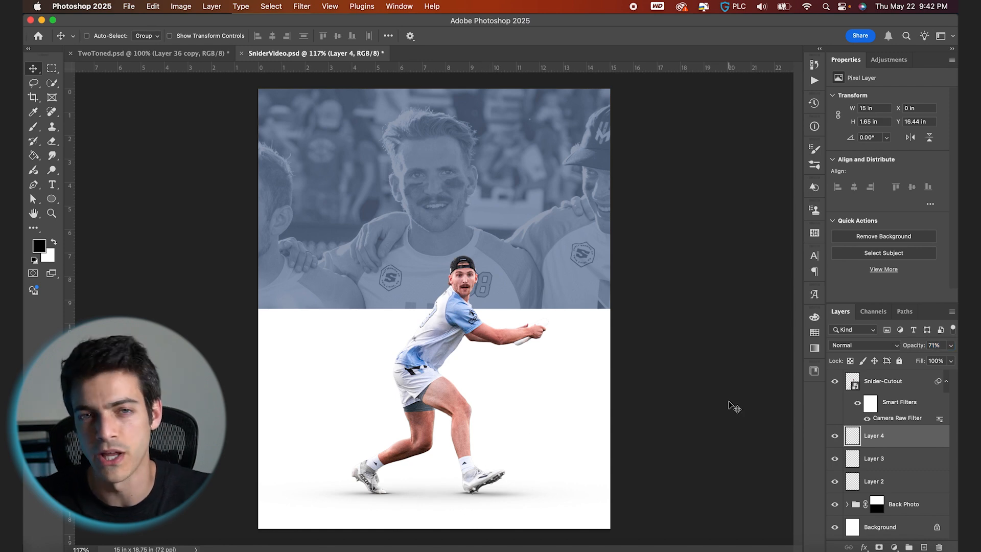
- Group the cutout and its three shadow layers and rename the group Cutout
{"action": "left_click", "coordinate": [879, 481]}
{"action": "left_click", "coordinate": [883, 381], "text": "shift"}
{"action": "left_click", "coordinate": [910, 547]}
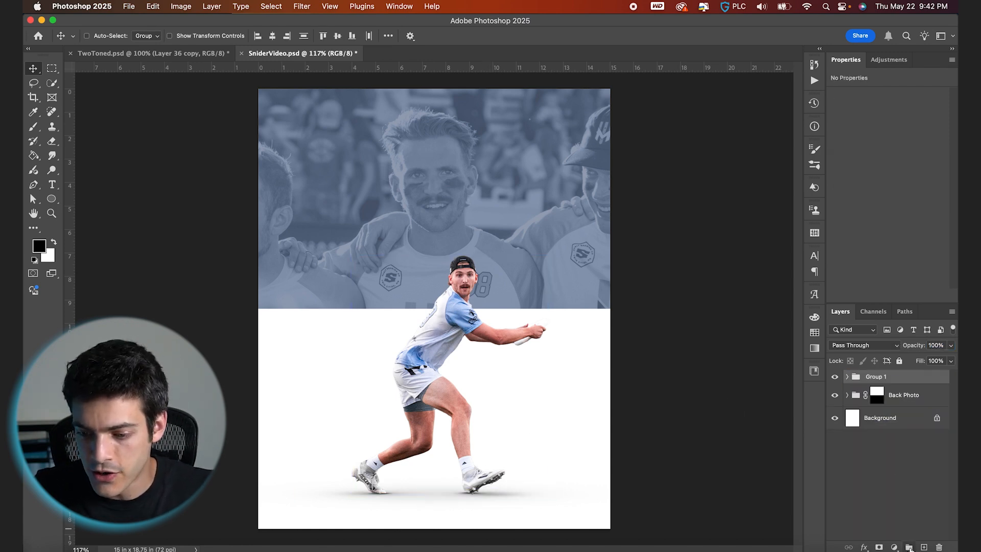
{"action": "double_click", "coordinate": [876, 376]}
{"action": "type", "text": "Cutout"}
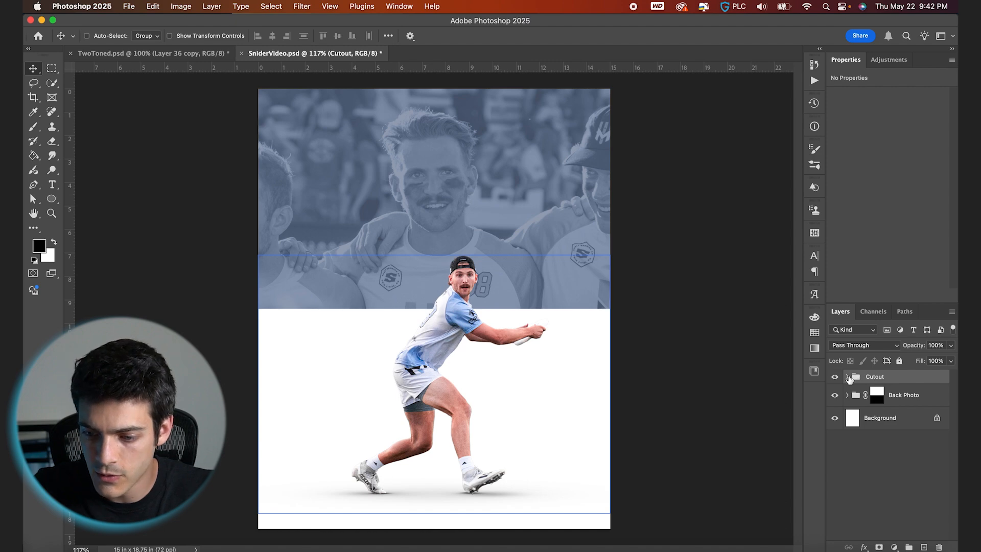
- Add a Selective Color adjustment clipped to the cutout with Reds set to Cyan -34, Magenta +3, Yellow +6, Black +4
{"action": "left_click", "coordinate": [848, 378]}
{"action": "left_click", "coordinate": [861, 395]}
{"action": "left_click", "coordinate": [894, 546]}
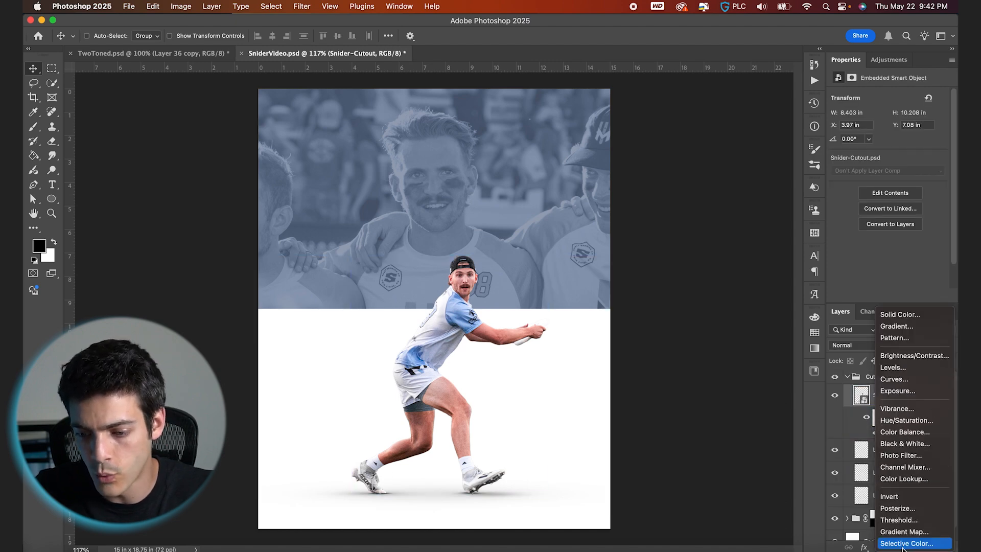
{"action": "left_click", "coordinate": [897, 535]}
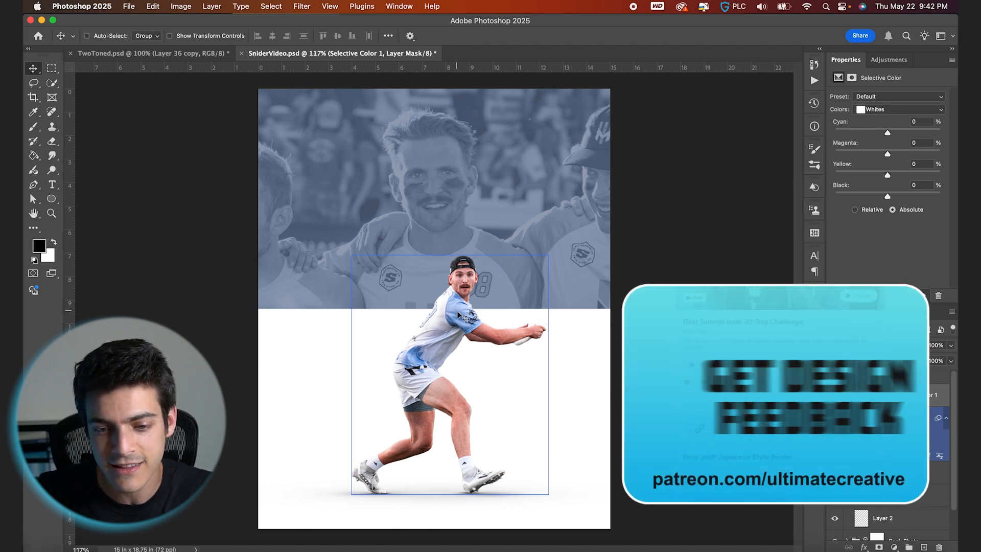
{"action": "left_click", "coordinate": [859, 395]}
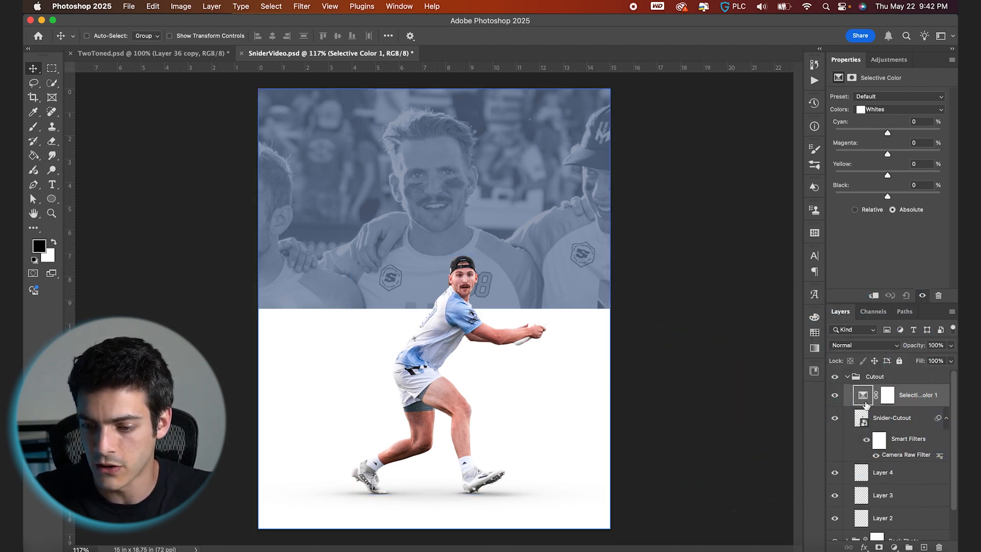
{"action": "left_click", "coordinate": [864, 419]}
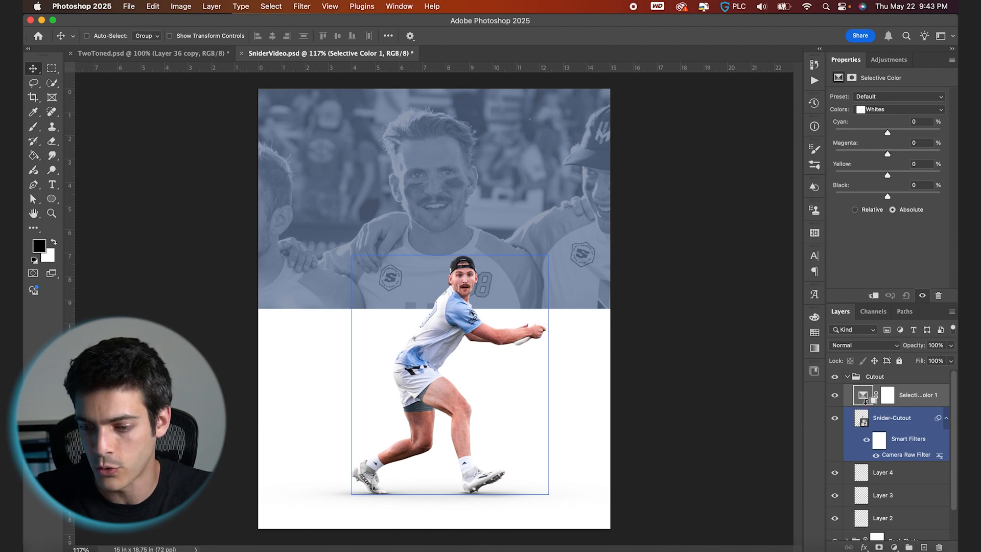
{"action": "left_click", "coordinate": [864, 404], "text": "alt"}
{"action": "left_click", "coordinate": [874, 110]}
{"action": "left_click", "coordinate": [876, 62]}
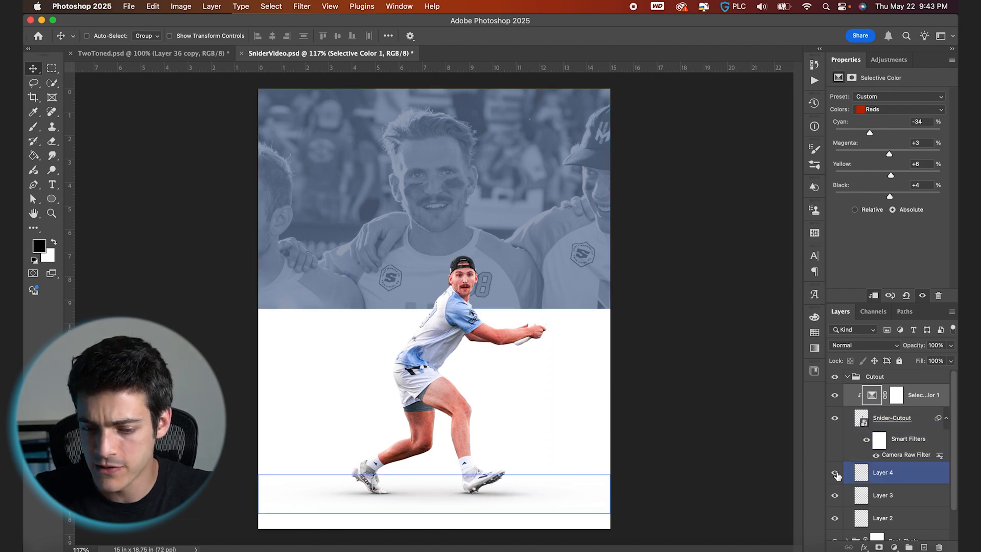
- Sample a blue from the player's jersey and fill the Layer 1 copy inside Back Photo with it
{"action": "scroll", "coordinate": [849, 493], "scroll_direction": "down", "scroll_amount": 5}
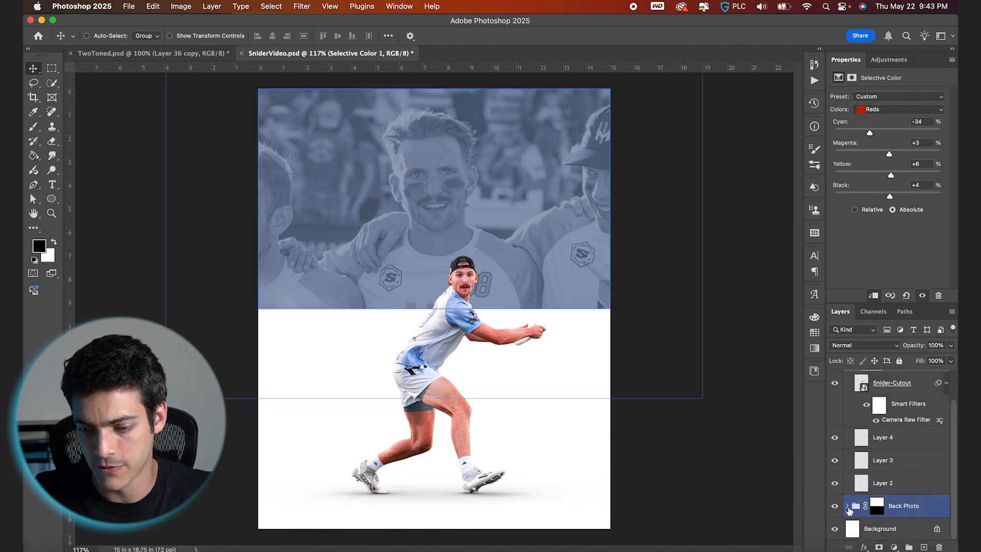
{"action": "left_click", "coordinate": [877, 460]}
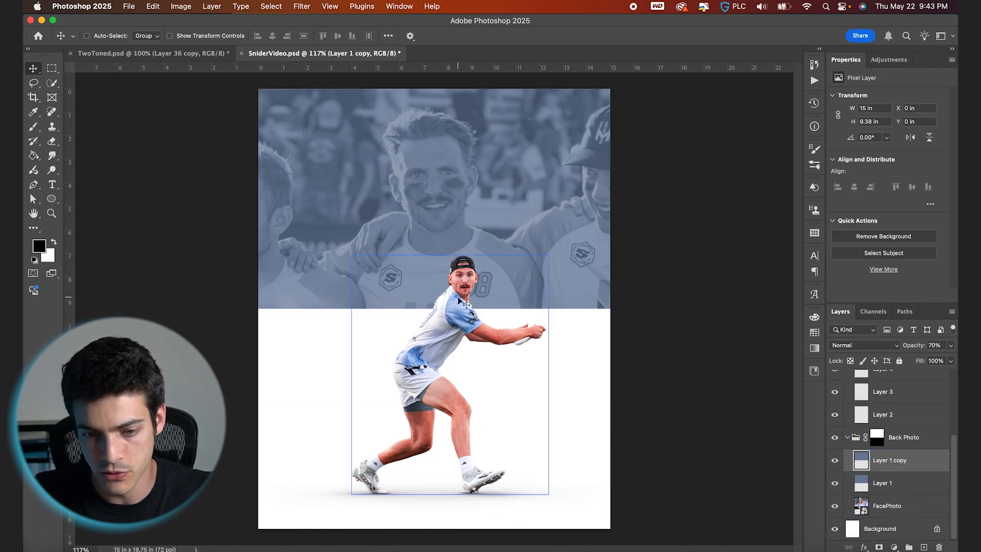
{"action": "scroll", "coordinate": [435, 307], "scroll_direction": "up", "scroll_amount": 5}
{"action": "key", "text": "b"}
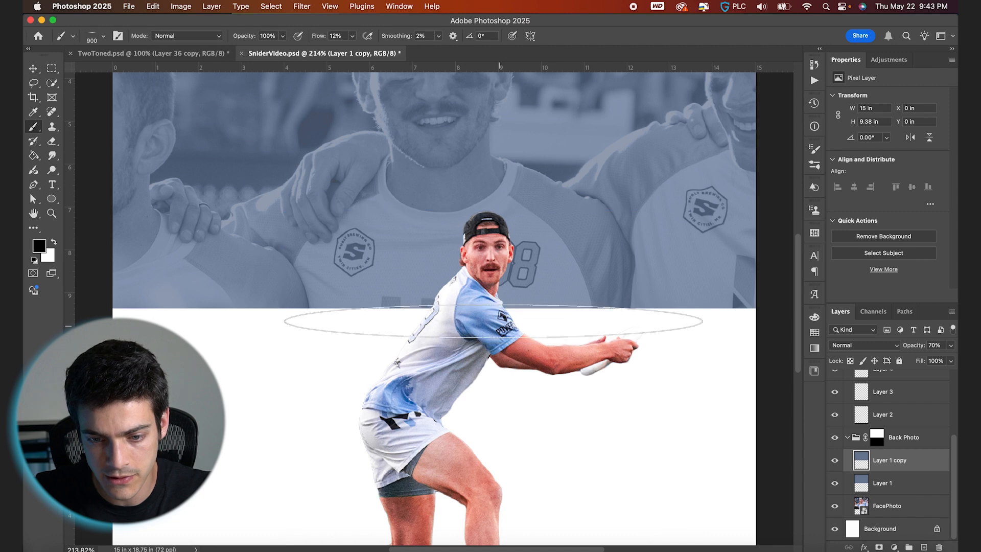
{"action": "left_click", "coordinate": [482, 282], "text": "alt"}
{"action": "scroll", "coordinate": [436, 308], "scroll_direction": "down", "scroll_amount": 5}
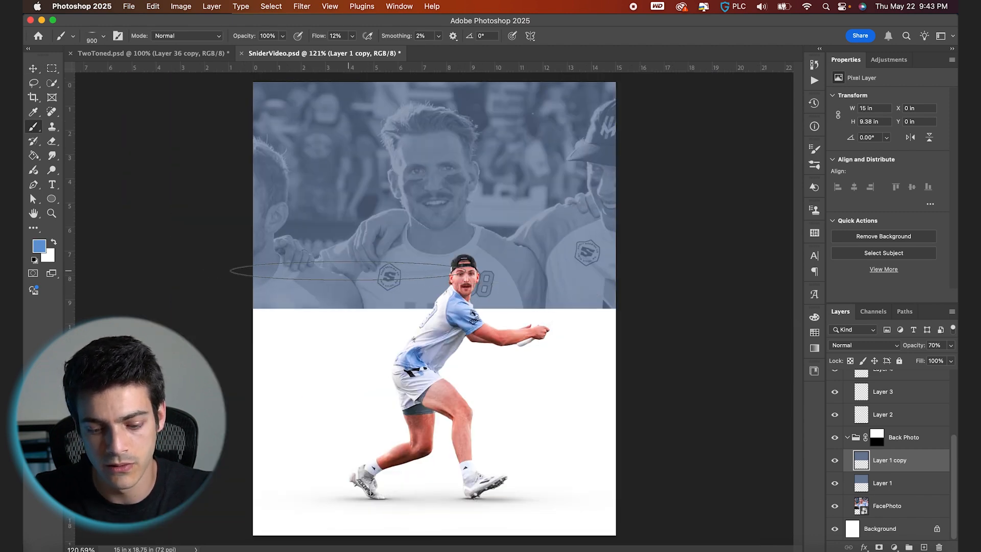
{"action": "key", "text": "g"}
{"action": "left_click", "coordinate": [413, 259]}
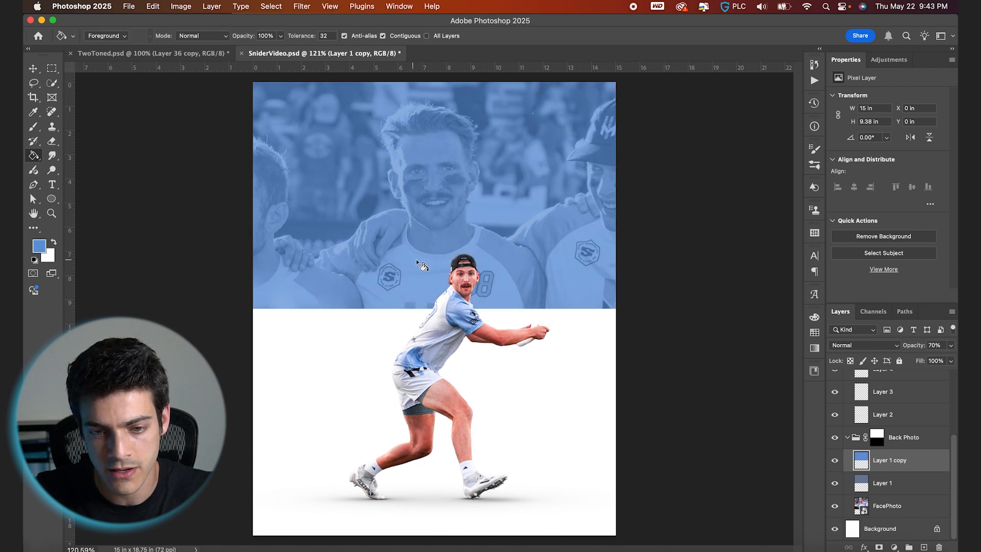
- Sample a blue from the tinted photo and fill Layer 1 with it
{"action": "scroll", "coordinate": [412, 259], "scroll_direction": "up", "scroll_amount": 2}
{"action": "key", "text": "b"}
{"action": "left_click", "coordinate": [508, 208], "text": "alt"}
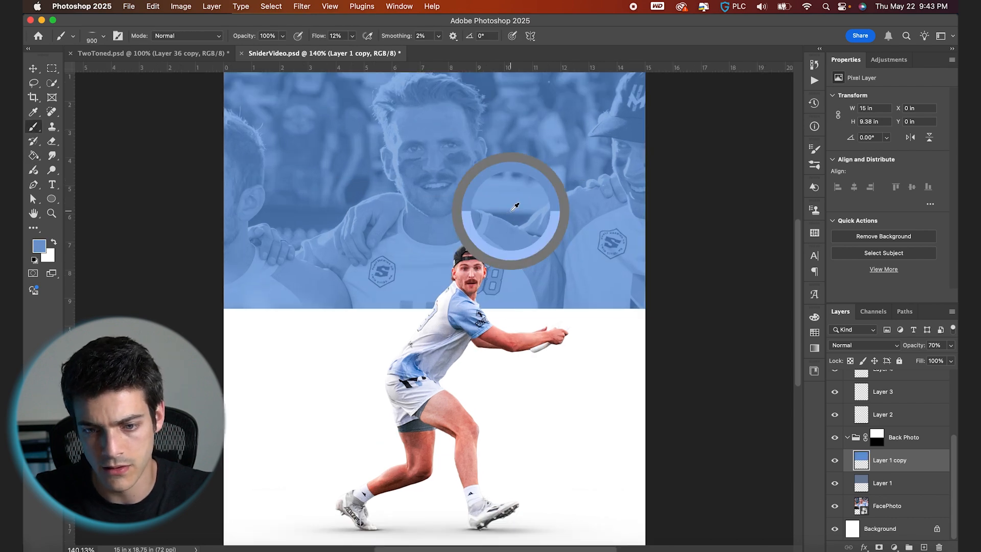
{"action": "left_click", "coordinate": [922, 483]}
{"action": "key", "text": "g"}
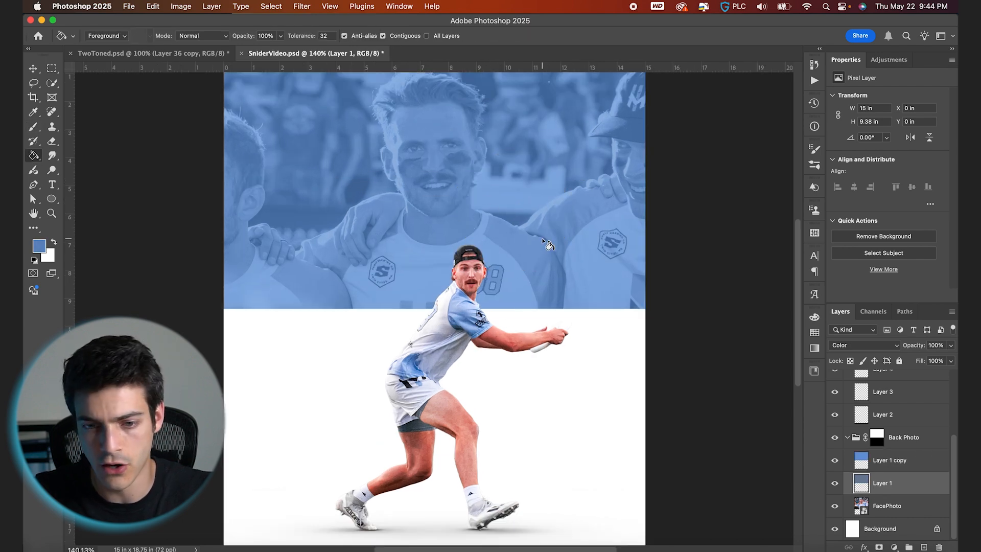
{"action": "key", "text": "v"}
{"action": "scroll", "coordinate": [638, 322], "scroll_direction": "down", "scroll_amount": 2}
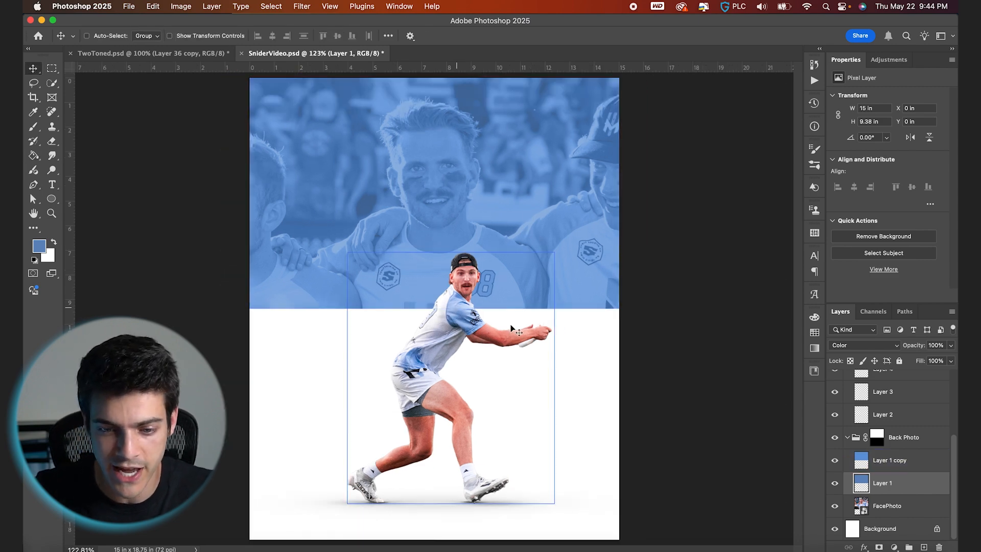
- Add a Hue/Saturation adjustment above the player cutout inside the Cutout group, targeting Blues with Saturation +30
{"action": "left_click", "coordinate": [842, 437]}
{"action": "left_click", "coordinate": [848, 437]}
{"action": "scroll", "coordinate": [848, 440], "scroll_direction": "up", "scroll_amount": 2}
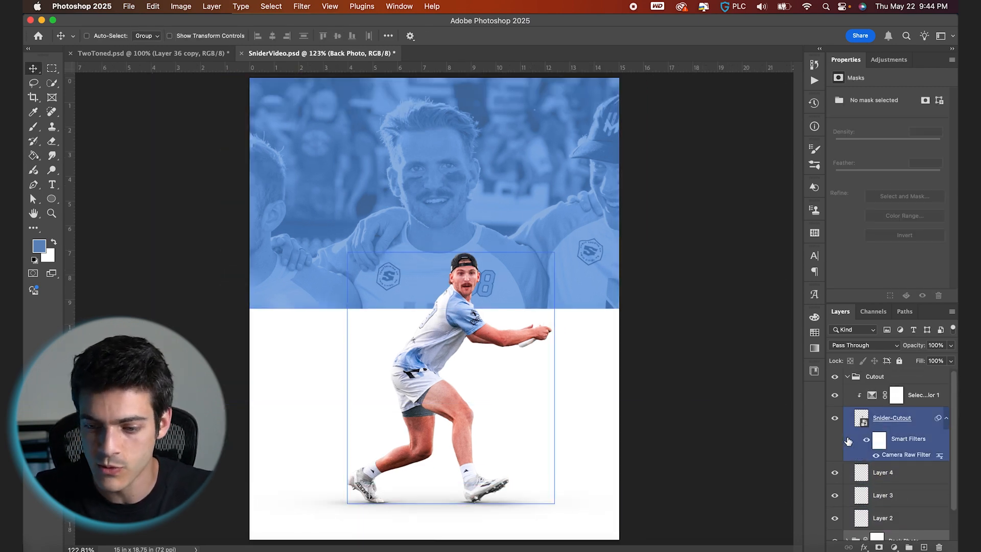
{"action": "left_click", "coordinate": [874, 401]}
{"action": "left_click", "coordinate": [863, 419]}
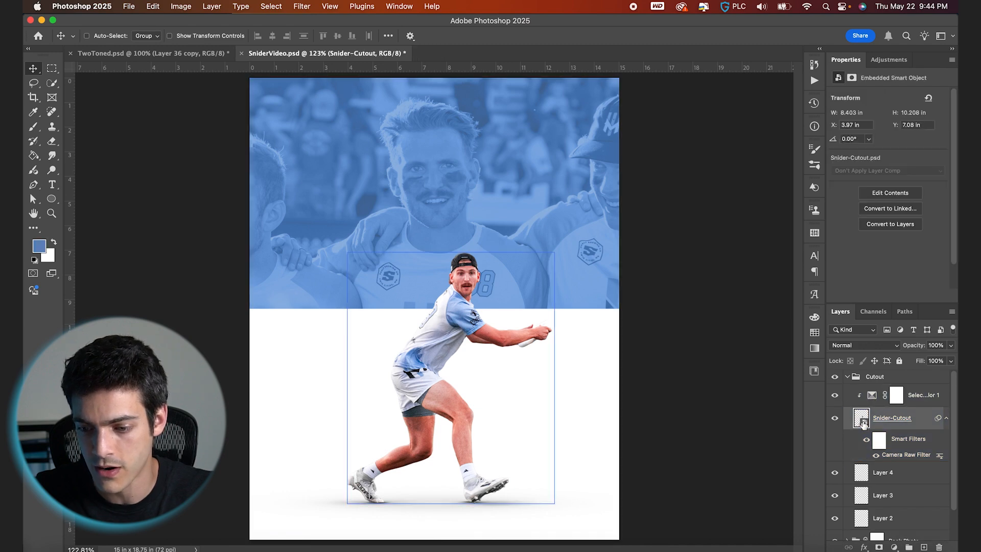
{"action": "left_click", "coordinate": [893, 547]}
{"action": "left_click", "coordinate": [895, 486]}
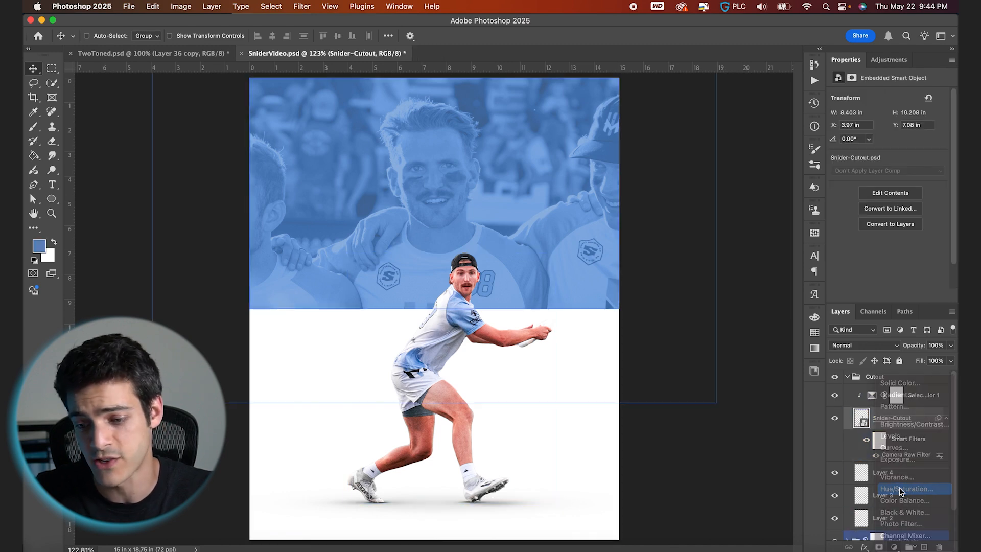
{"action": "left_click", "coordinate": [872, 417]}
{"action": "left_click", "coordinate": [920, 118]}
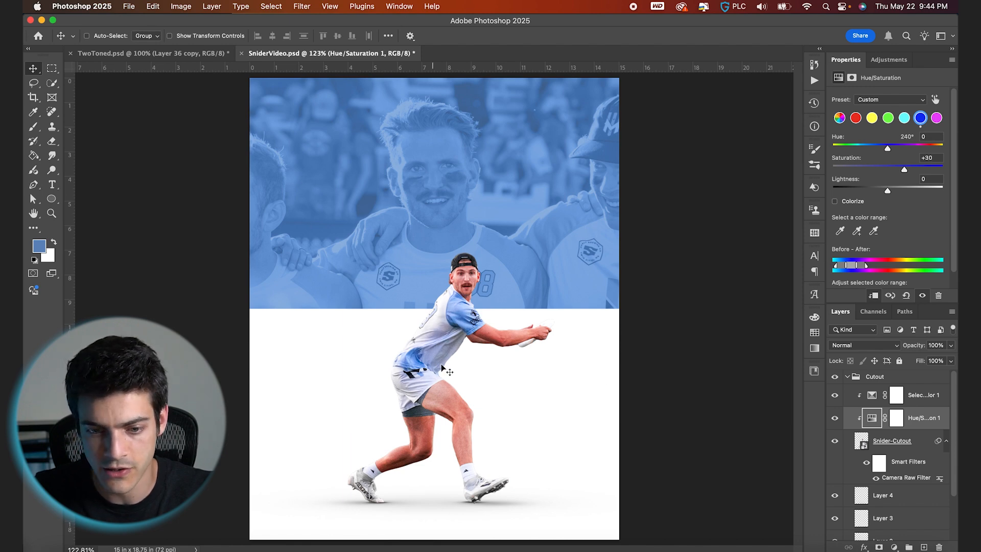
- Paint black on the Hue/Saturation mask with a 100% flow brush to hide the adjustment on the shorts
{"action": "scroll", "coordinate": [442, 365], "scroll_direction": "up", "scroll_amount": 3}
{"action": "left_click", "coordinate": [896, 418]}
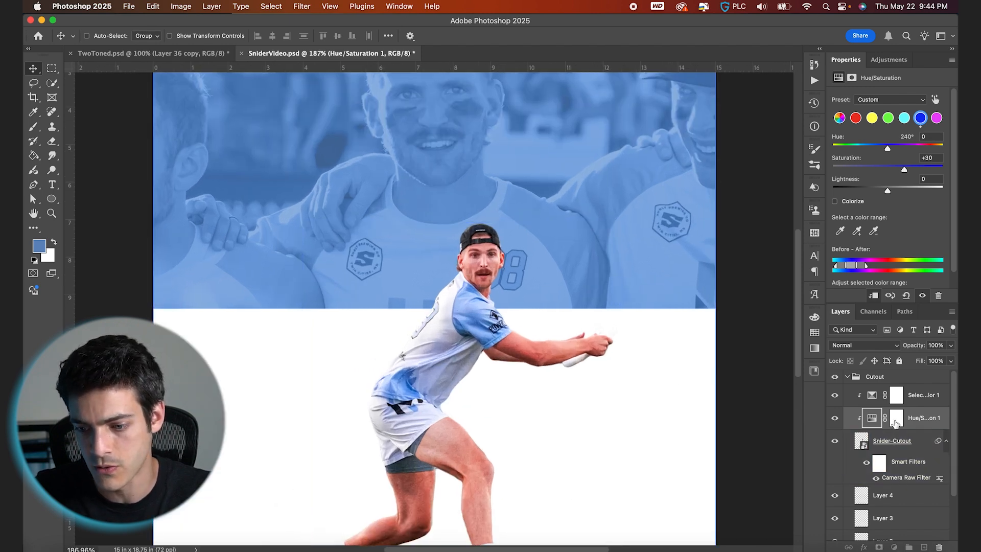
{"action": "key", "text": "b"}
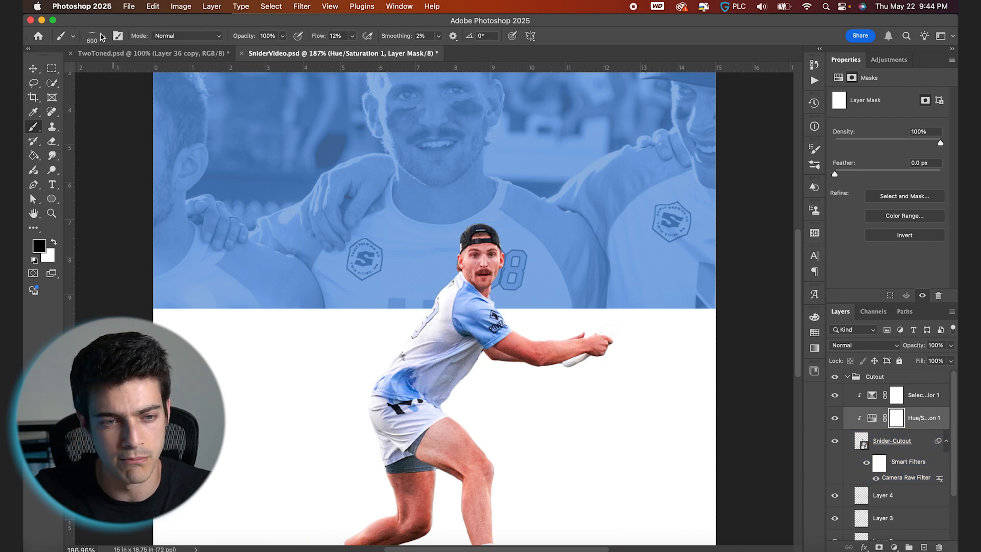
{"action": "left_click", "coordinate": [102, 36]}
{"action": "left_click_drag", "start_coordinate": [57, 78], "coordinate": [57, 60]}
{"action": "left_click", "coordinate": [121, 38]}
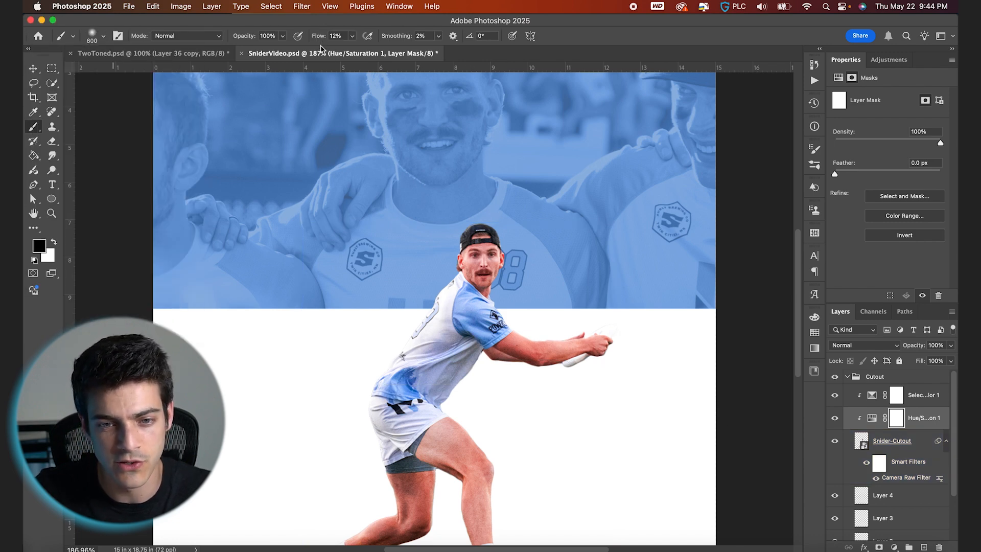
{"action": "key", "text": "bracketleft"}
{"action": "key", "text": "bracketleft"}
{"action": "key", "text": "bracketleft"}
{"action": "key", "text": "bracketleft"}
{"action": "key", "text": "bracketleft"}
{"action": "key", "text": "bracketleft"}
{"action": "key", "text": "bracketleft"}
{"action": "key", "text": "bracketleft"}
{"action": "key", "text": "bracketleft"}
{"action": "key", "text": "bracketleft"}
{"action": "key", "text": "bracketleft"}
{"action": "key", "text": "bracketleft"}
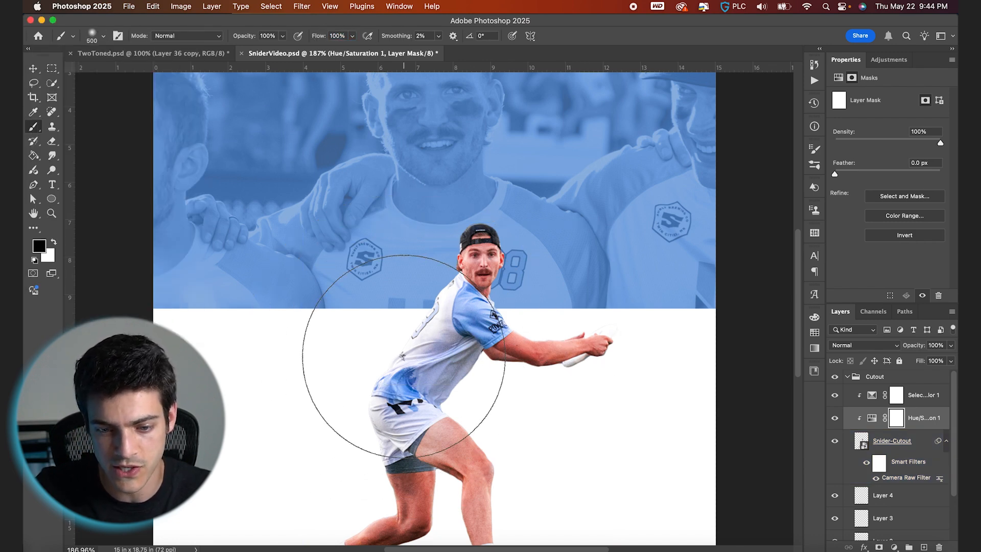
{"action": "mouse_move", "coordinate": [442, 383]}
{"action": "left_mouse_down"}
{"action": "mouse_move", "coordinate": [455, 366]}
{"action": "mouse_move", "coordinate": [418, 327]}
{"action": "mouse_move", "coordinate": [437, 288]}
{"action": "mouse_move", "coordinate": [413, 337]}
{"action": "left_mouse_up"}
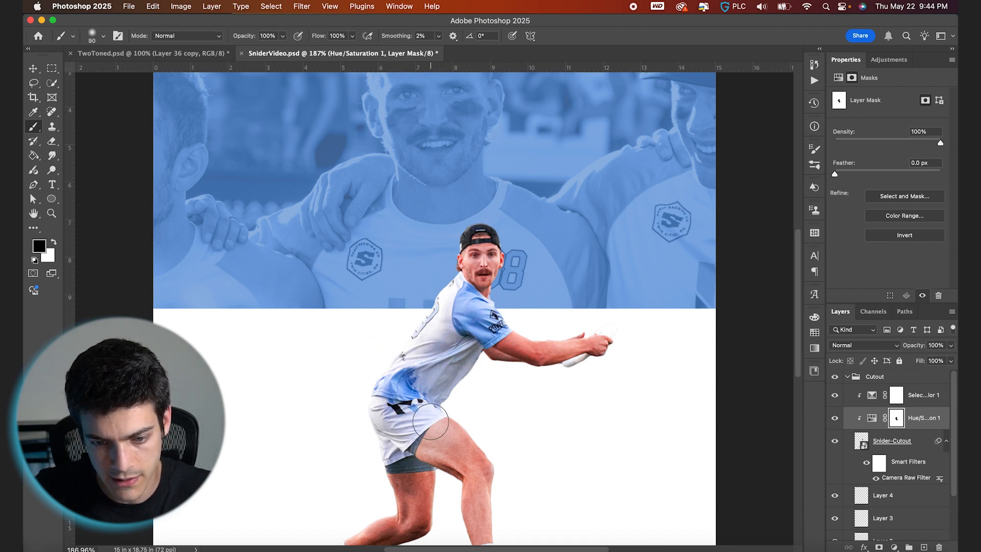
{"action": "left_click_drag", "start_coordinate": [390, 452], "coordinate": [373, 416]}
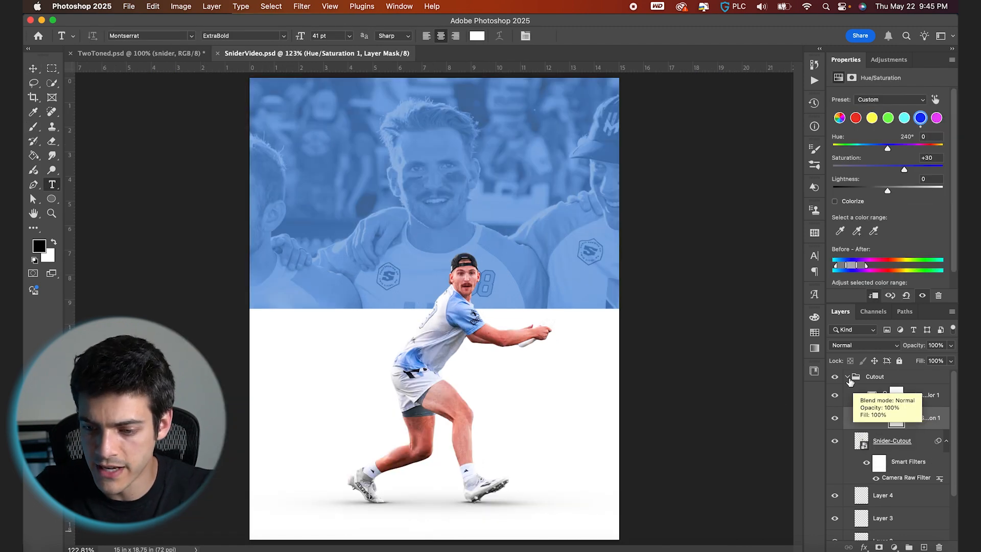
- Add a white text layer reading SNIDER in Montserrat ExtraBold above the Back Photo group
{"action": "left_click", "coordinate": [848, 378]}
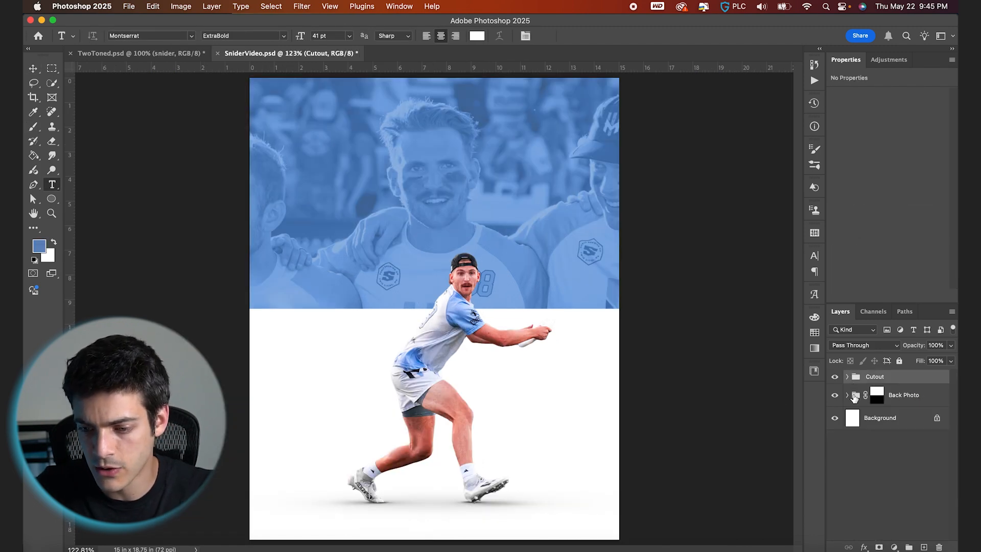
{"action": "left_click", "coordinate": [854, 397]}
{"action": "key", "text": "super+alt+shift+n"}
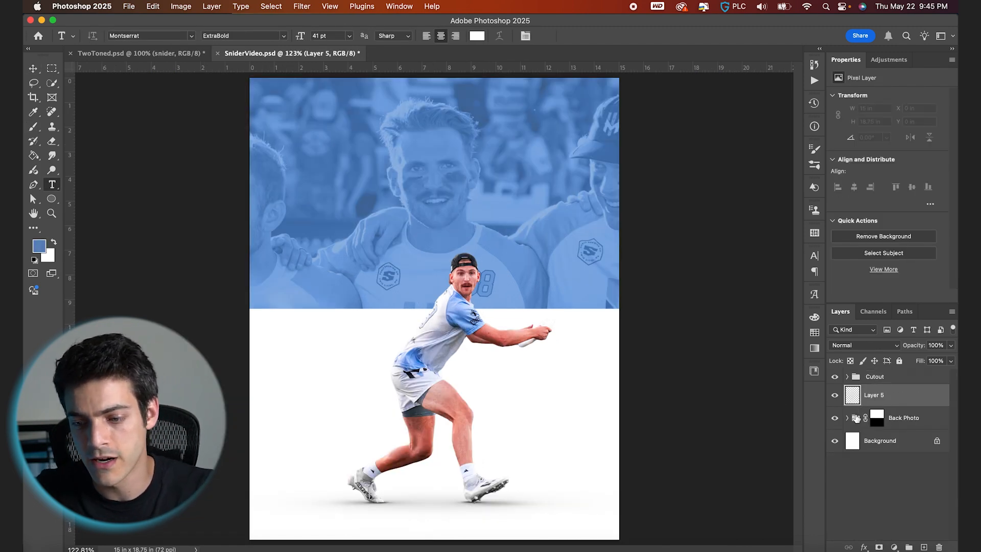
{"action": "key", "text": "d"}
{"action": "key", "text": "x"}
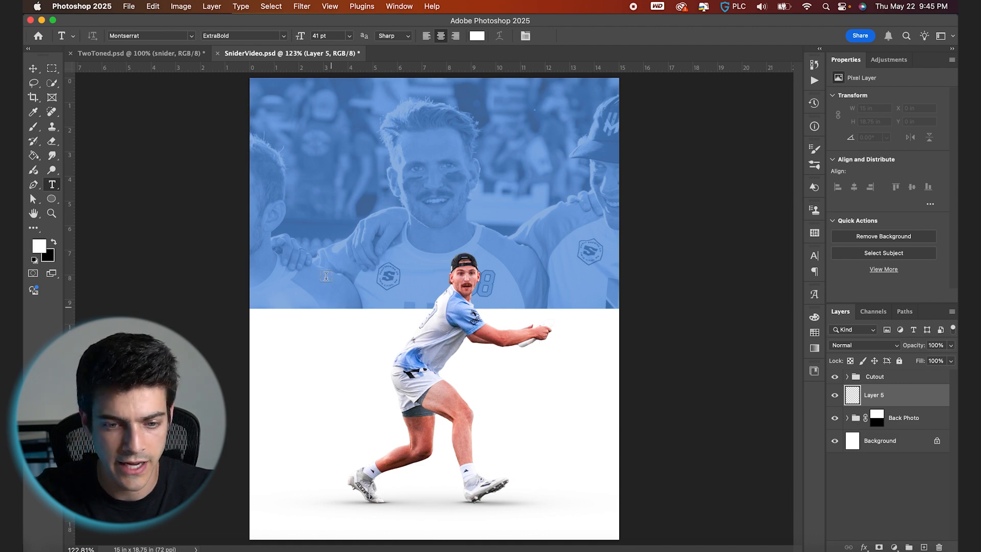
{"action": "left_click", "coordinate": [338, 248]}
{"action": "type", "text": "SNIDER"}
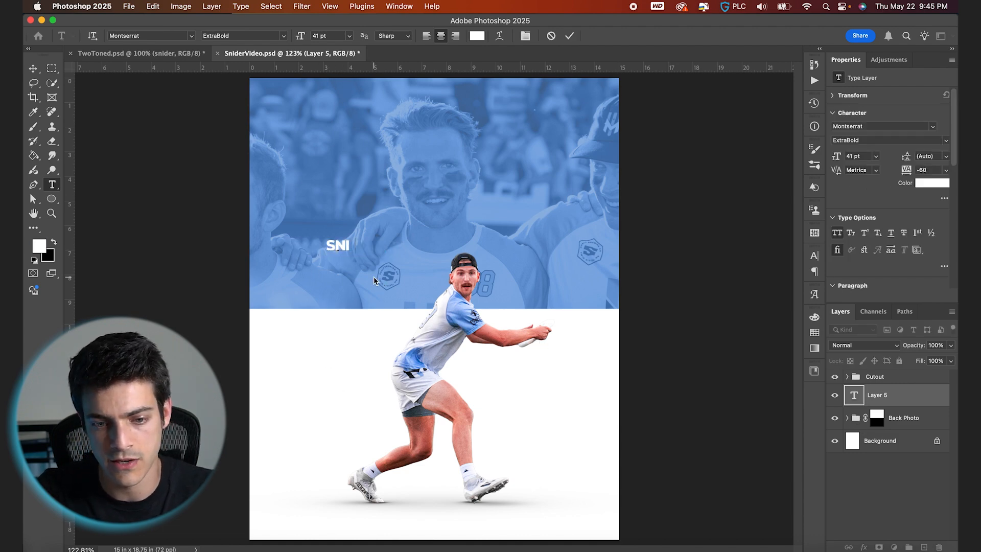
{"action": "key", "text": "super+Return"}
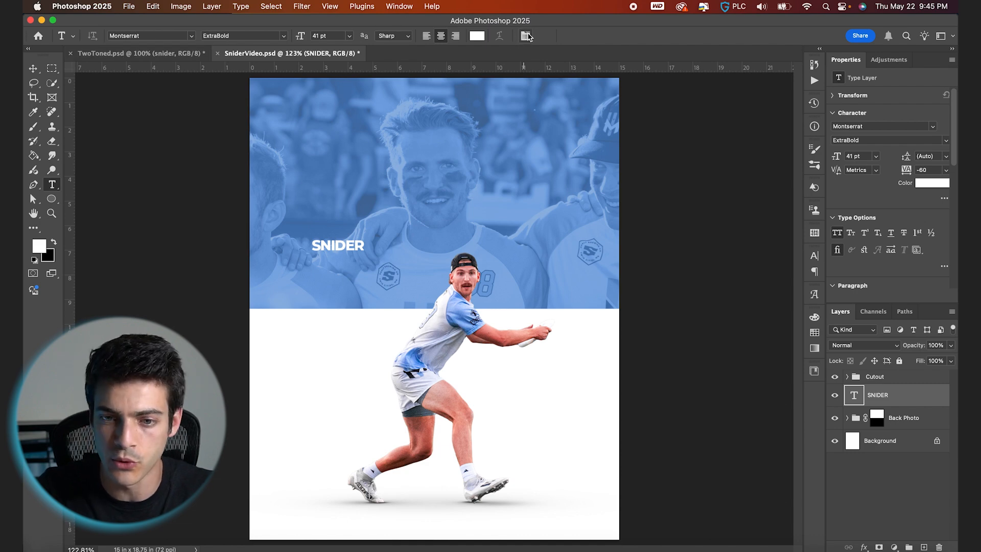
- Set the SNIDER text size to 230 pt
{"action": "left_click", "coordinate": [526, 36]}
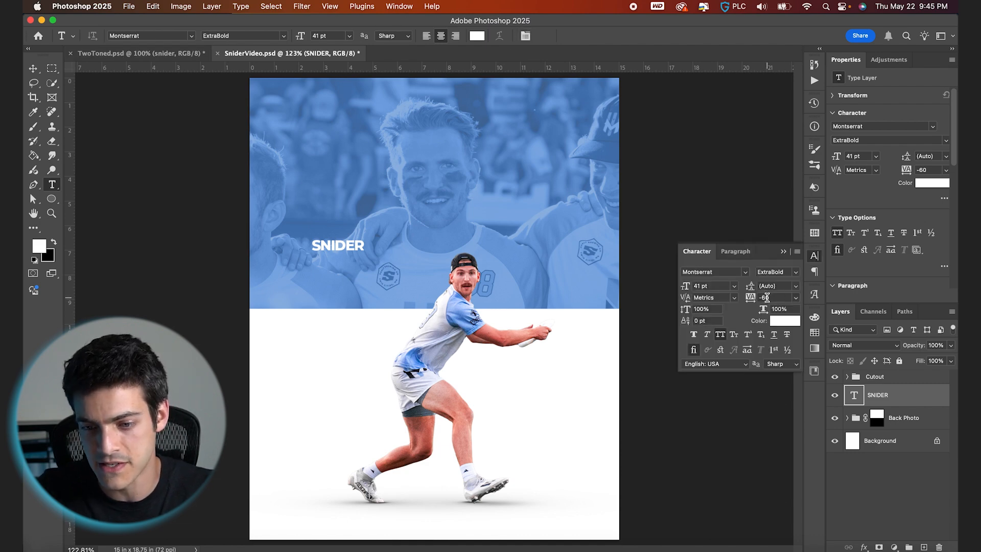
{"action": "left_click_drag", "start_coordinate": [688, 291], "coordinate": [729, 290]}
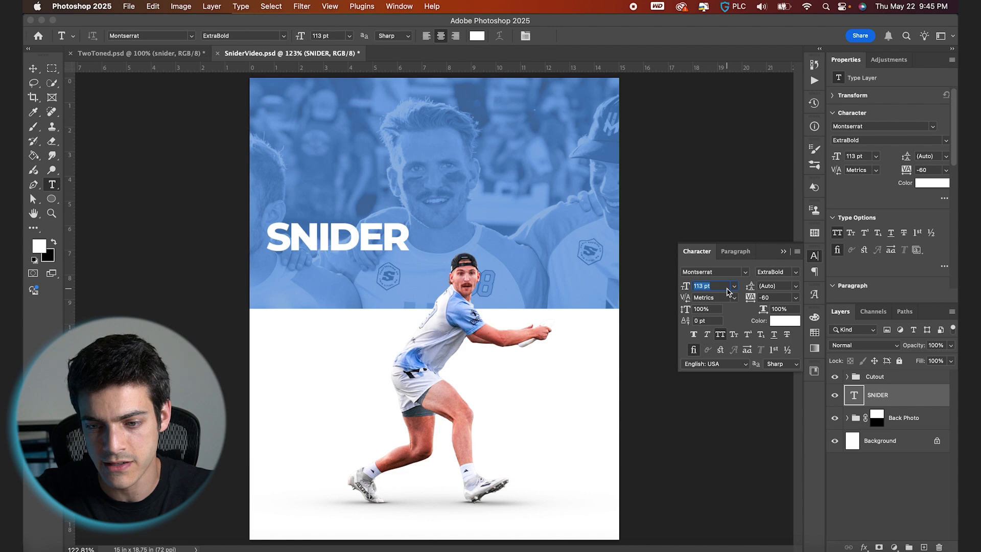
{"action": "left_click", "coordinate": [716, 286]}
{"action": "type", "text": "230"}
{"action": "key", "text": "Return"}
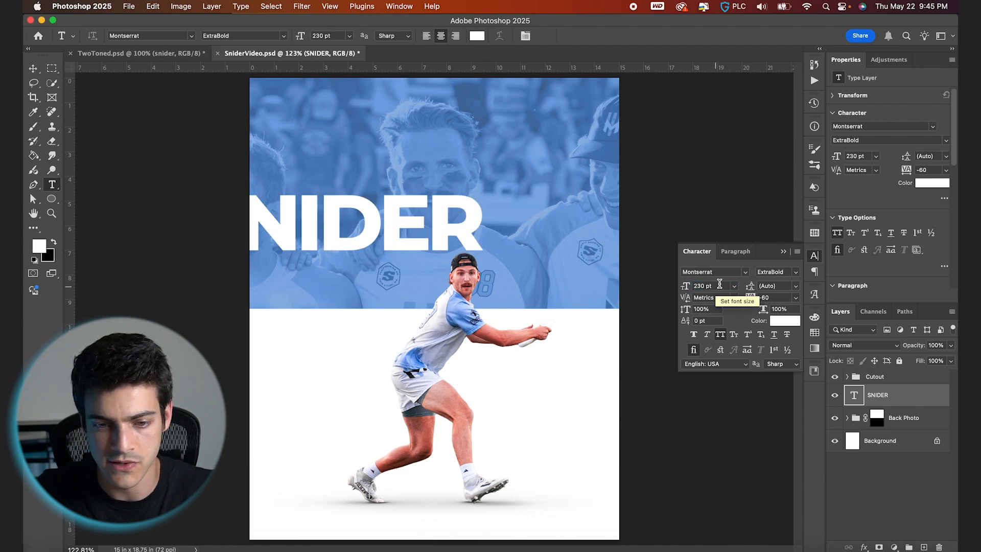
{"action": "left_click", "coordinate": [782, 254]}
- Move the SNIDER text down so its baseline sits on the photo's bottom edge
{"action": "key", "text": "v"}
{"action": "left_click_drag", "start_coordinate": [490, 240], "coordinate": [582, 306]}
{"action": "key", "text": "super"}
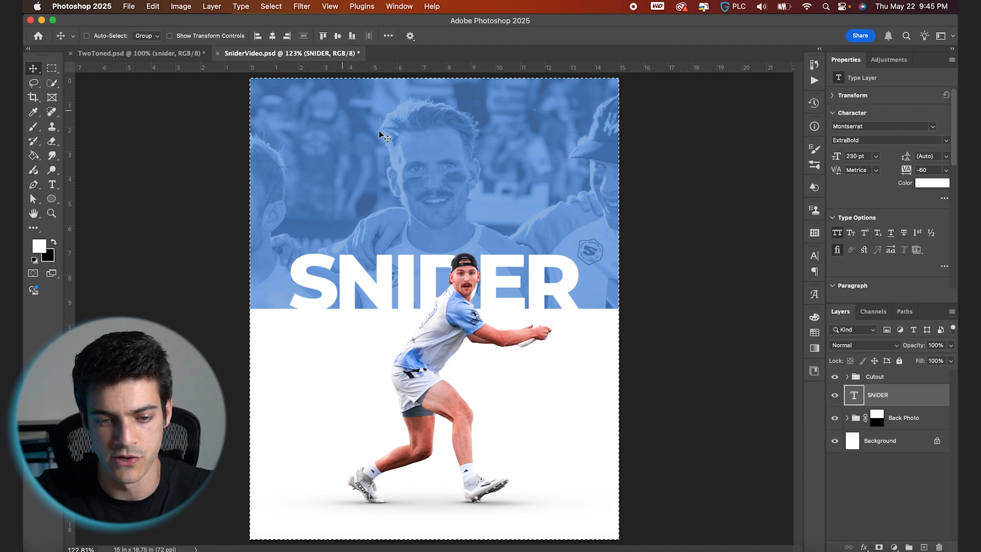
- Show the grid and scale the SNIDER text up to about 102%
{"action": "key", "text": "super+apostrophe"}
{"action": "scroll", "coordinate": [526, 293], "scroll_direction": "up", "scroll_amount": 5}
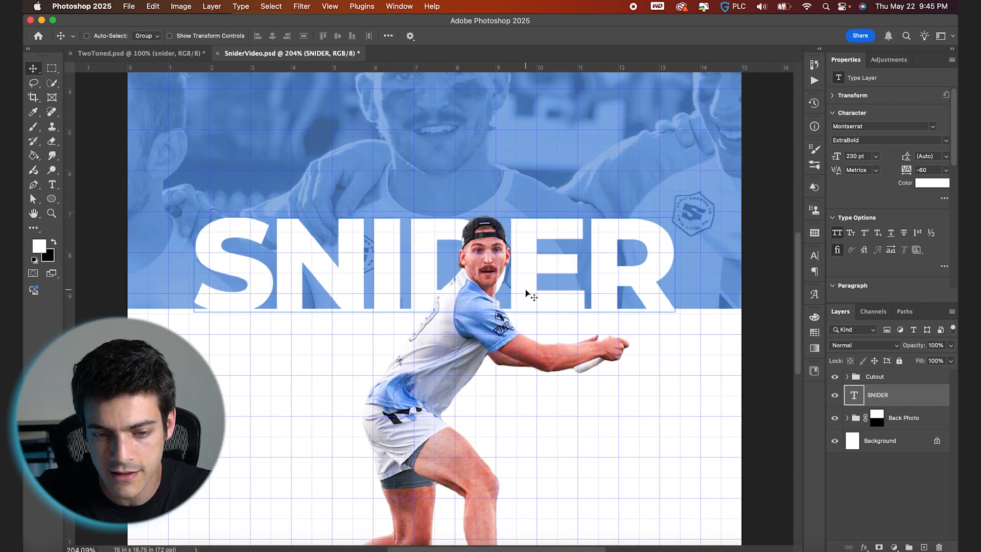
{"action": "key", "text": "super+t"}
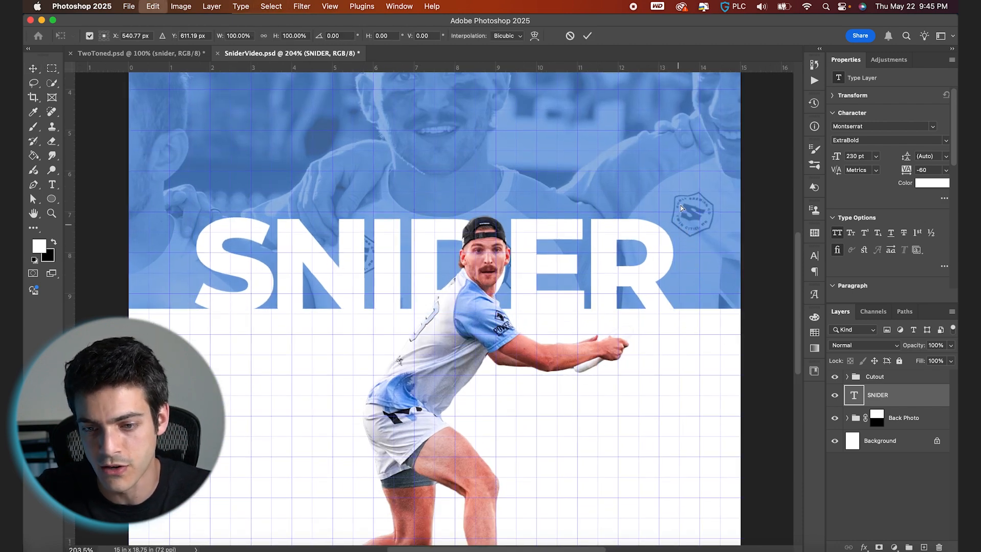
{"action": "left_click_drag", "start_coordinate": [678, 202], "coordinate": [686, 195]}
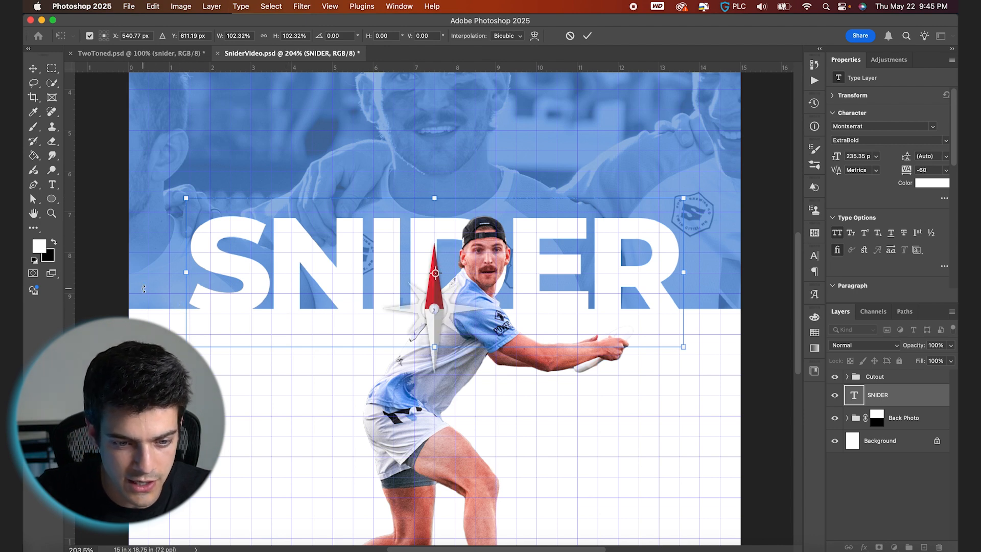
{"action": "key", "text": "Return"}
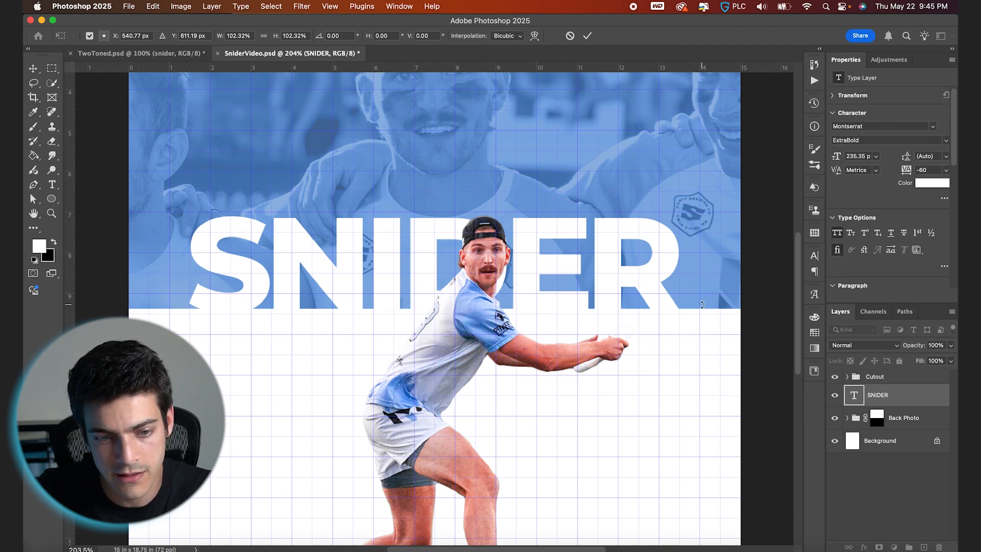
{"action": "key", "text": "super+0"}
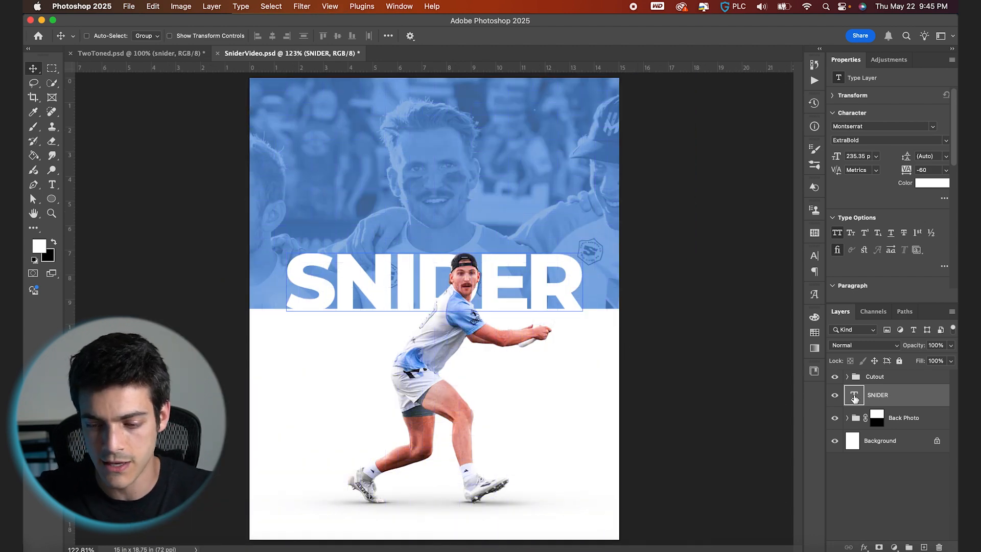
- Draw a black rectangle about 368 × 46 px across the left half of the SNIDER lettering
{"action": "key", "text": "super+shift+alt+n"}
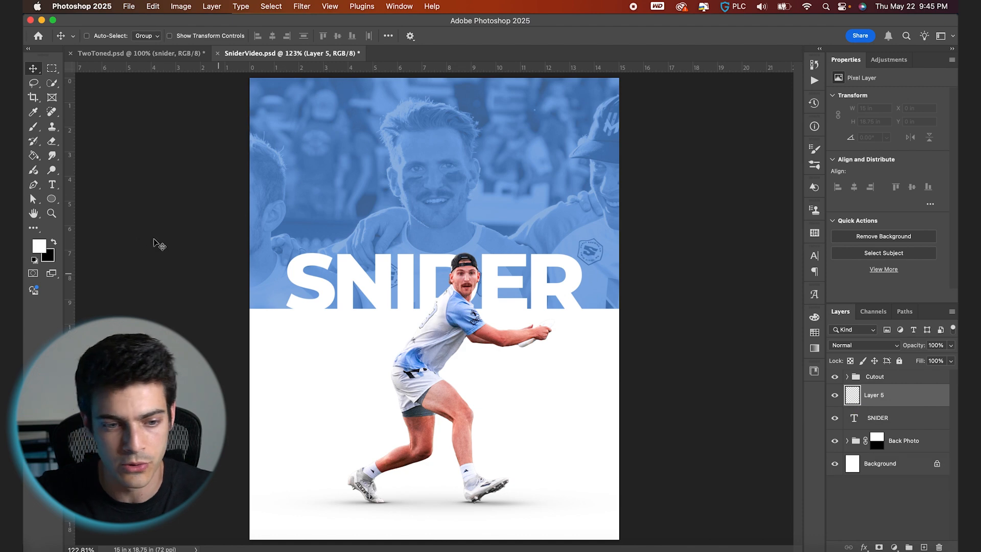
{"action": "right_click", "coordinate": [50, 200]}
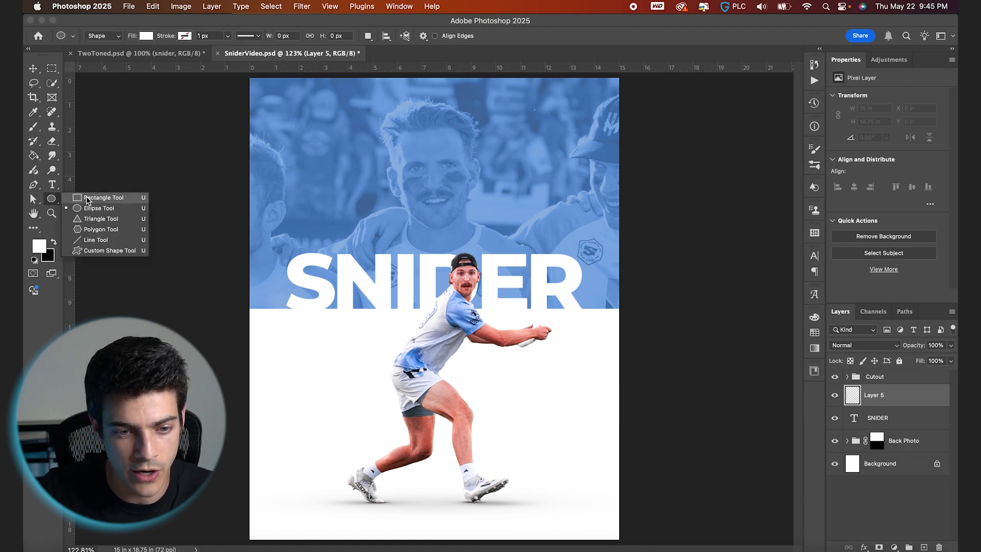
{"action": "left_click", "coordinate": [93, 196]}
{"action": "key", "text": "super+plus"}
{"action": "scroll", "coordinate": [227, 229], "scroll_direction": "up", "scroll_amount": 1}
{"action": "left_click_drag", "start_coordinate": [239, 275], "coordinate": [442, 303]}
{"action": "left_click", "coordinate": [814, 333]}
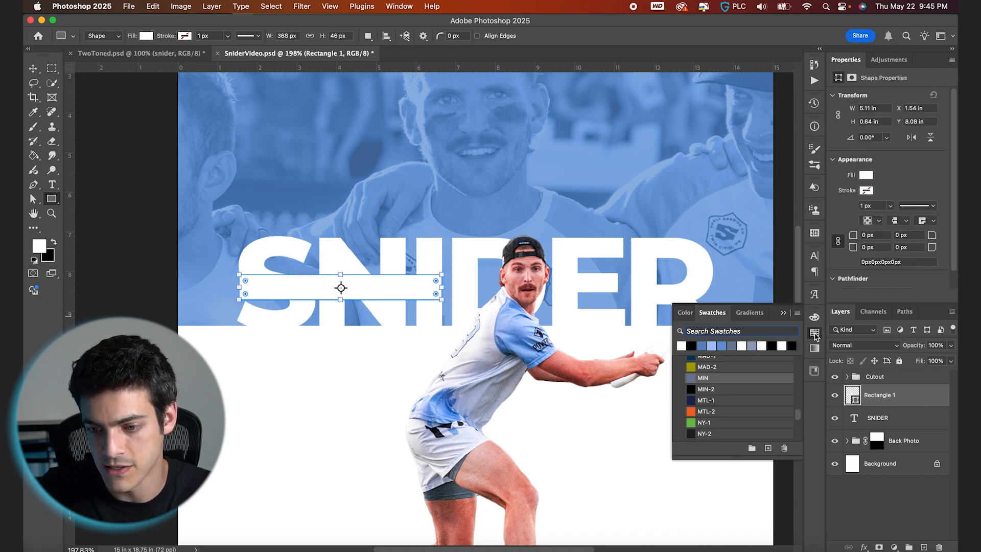
{"action": "left_click", "coordinate": [692, 346]}
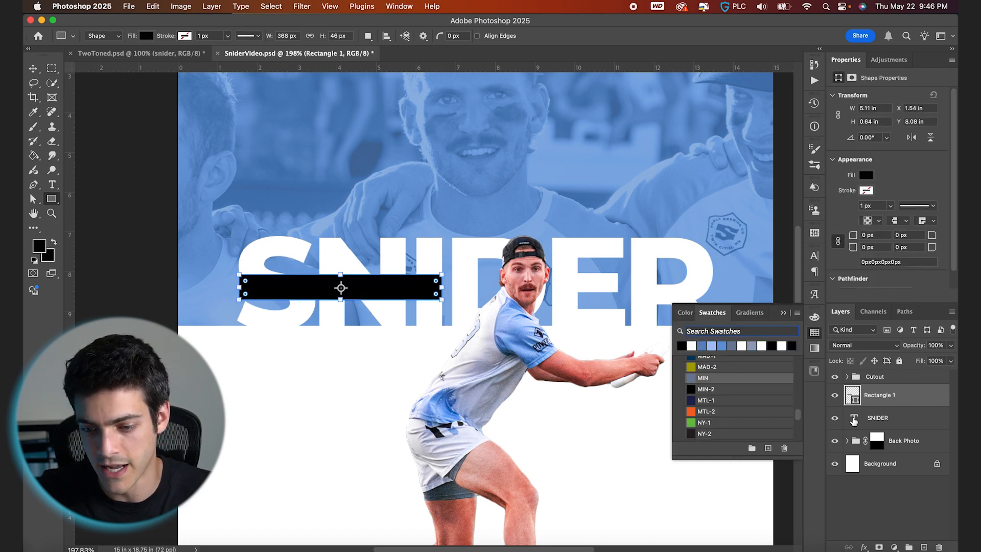
- Vertically center the rectangle on the SNIDER text's outline
{"action": "left_click", "coordinate": [854, 419], "text": "super"}
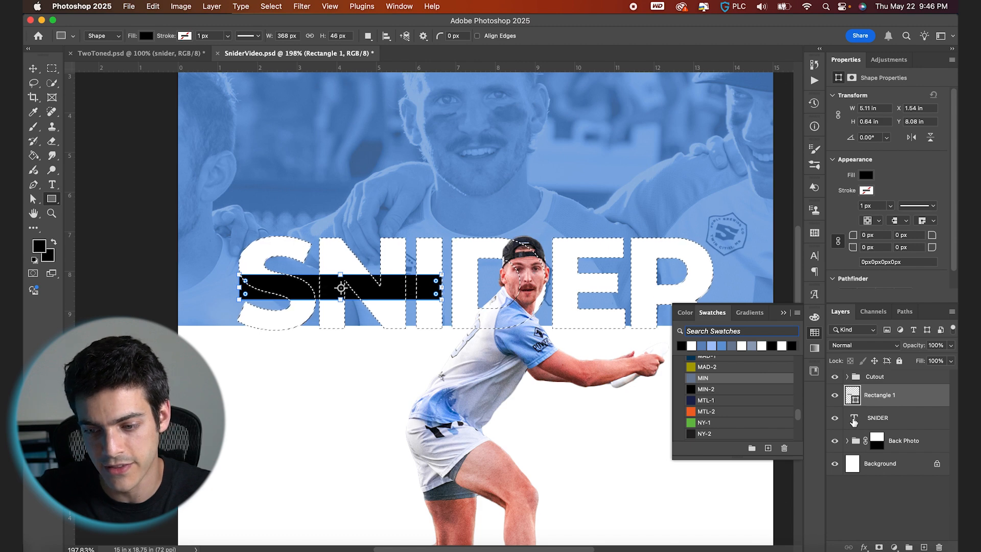
{"action": "key", "text": "v"}
{"action": "left_click", "coordinate": [337, 36]}
{"action": "key", "text": "super+d"}
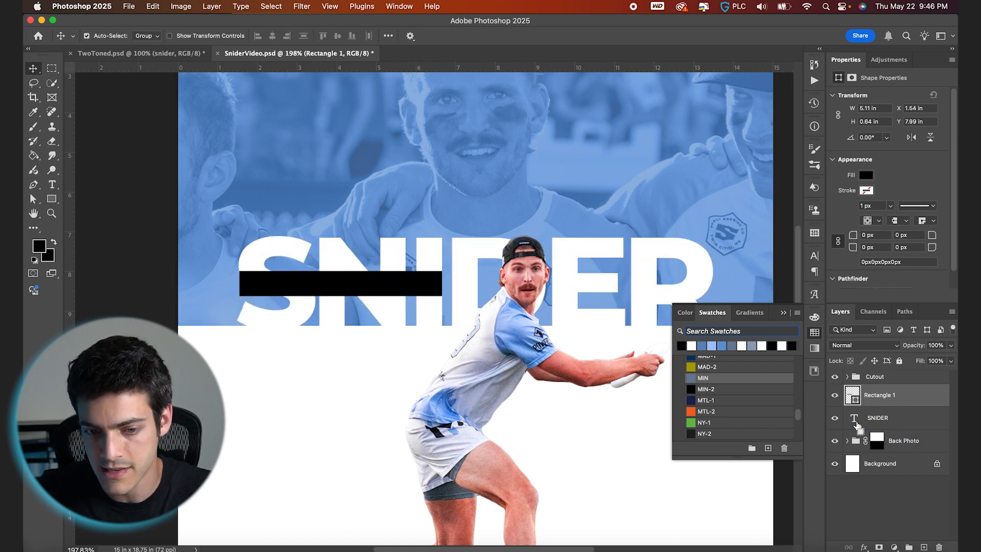
- Duplicate the SNIDER text, move the copy above the rectangle, and retype it as QUINN
{"action": "left_click", "coordinate": [854, 418]}
{"action": "key", "text": "super+j"}
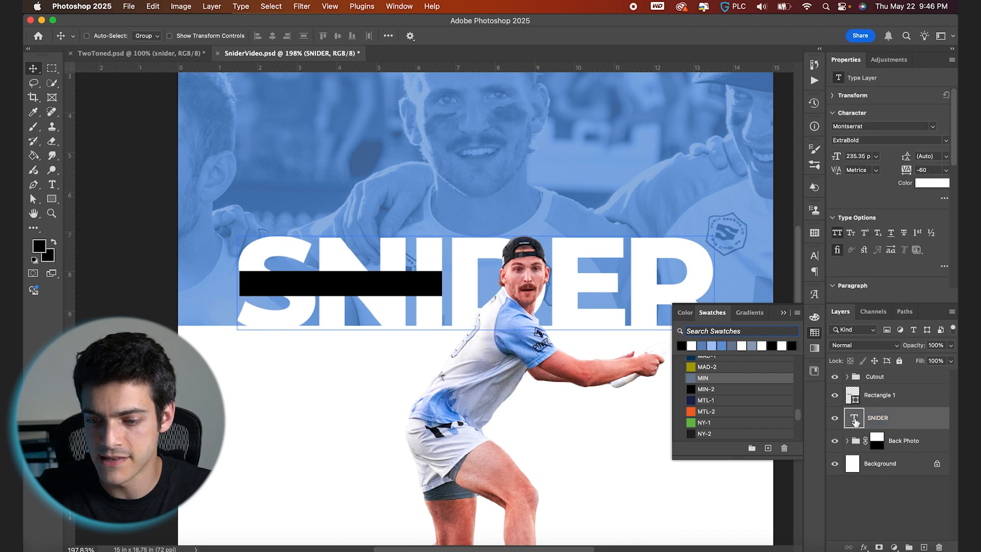
{"action": "key", "text": "super+minus"}
{"action": "left_click_drag", "start_coordinate": [857, 423], "coordinate": [862, 393]}
{"action": "double_click", "coordinate": [862, 395]}
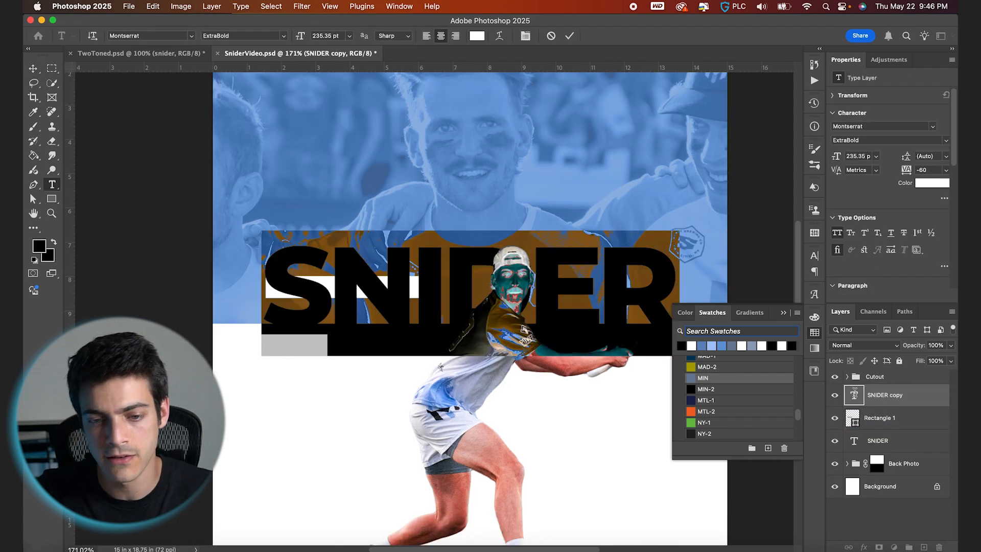
{"action": "key", "text": "BackSpace"}
{"action": "type", "text": "QUINN"}
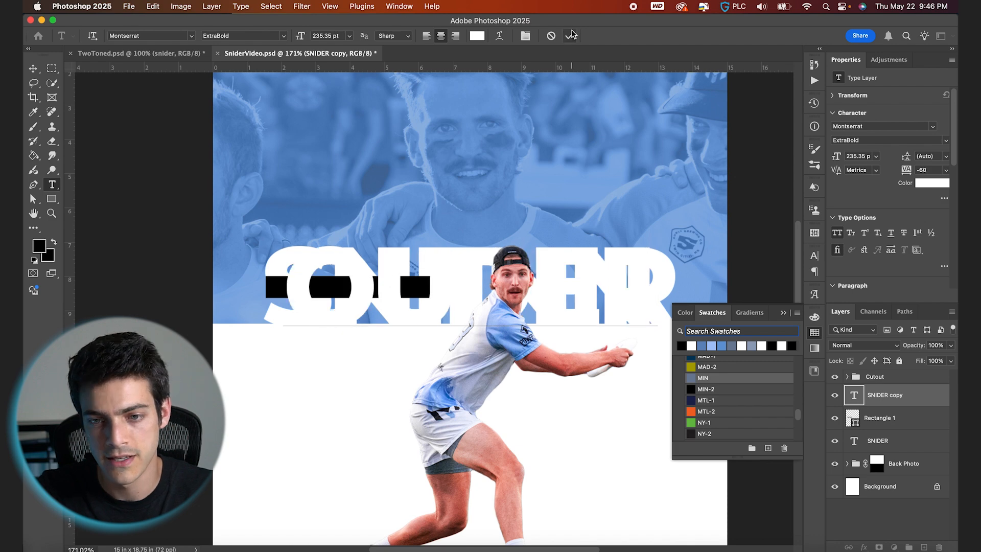
{"action": "key", "text": "super+Return"}
- Scale the QUINN text down and place it centered inside the black rectangle
{"action": "key", "text": "super+t"}
{"action": "left_click_drag", "start_coordinate": [656, 231], "coordinate": [409, 282]}
{"action": "key", "text": "Return"}
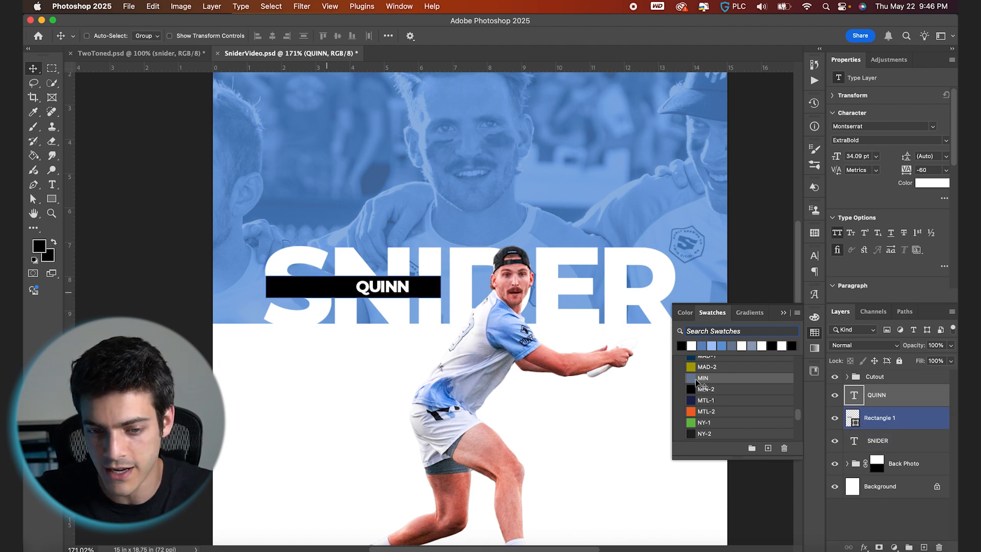
{"action": "left_click", "coordinate": [854, 420]}
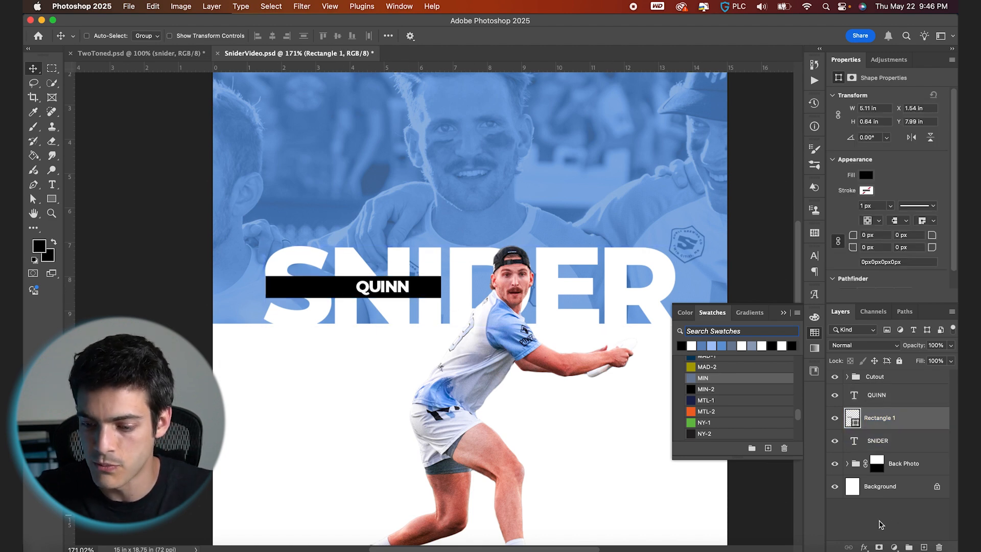
- Add a layer mask to the black rectangle, load the SNIDER letter selection, and paint out the bar over the S
{"action": "left_click", "coordinate": [879, 546]}
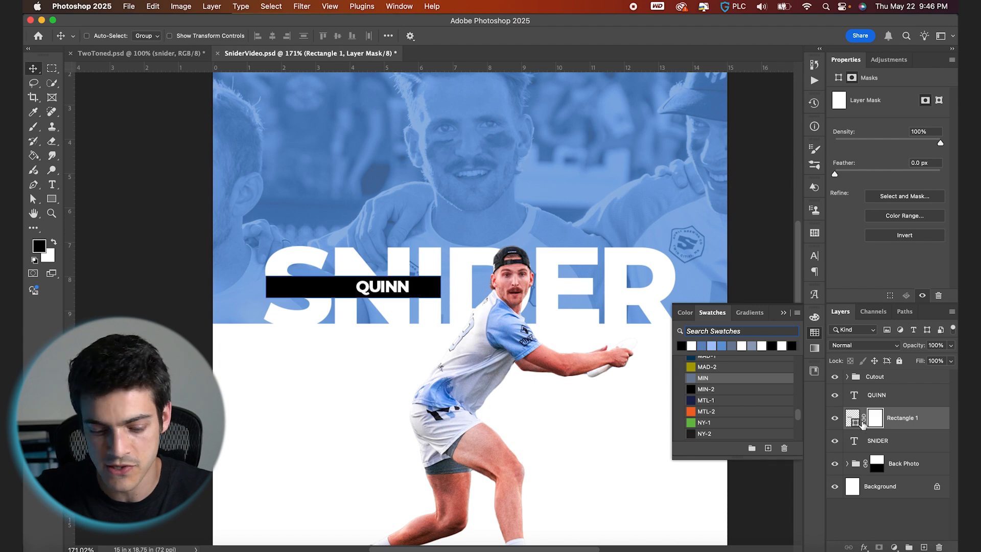
{"action": "left_click", "coordinate": [854, 444], "text": "super"}
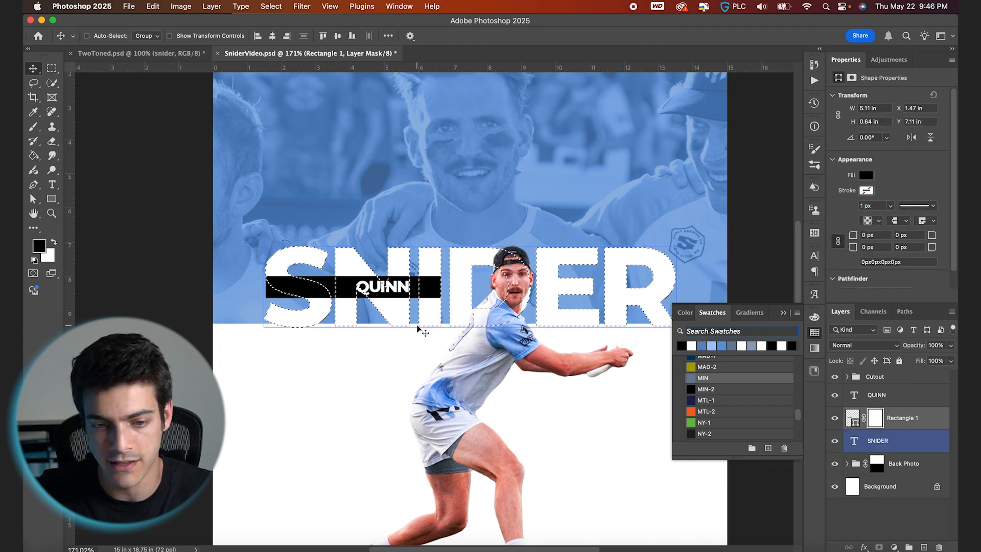
{"action": "scroll", "coordinate": [419, 329], "scroll_direction": "up", "scroll_amount": 5}
{"action": "key", "text": "b"}
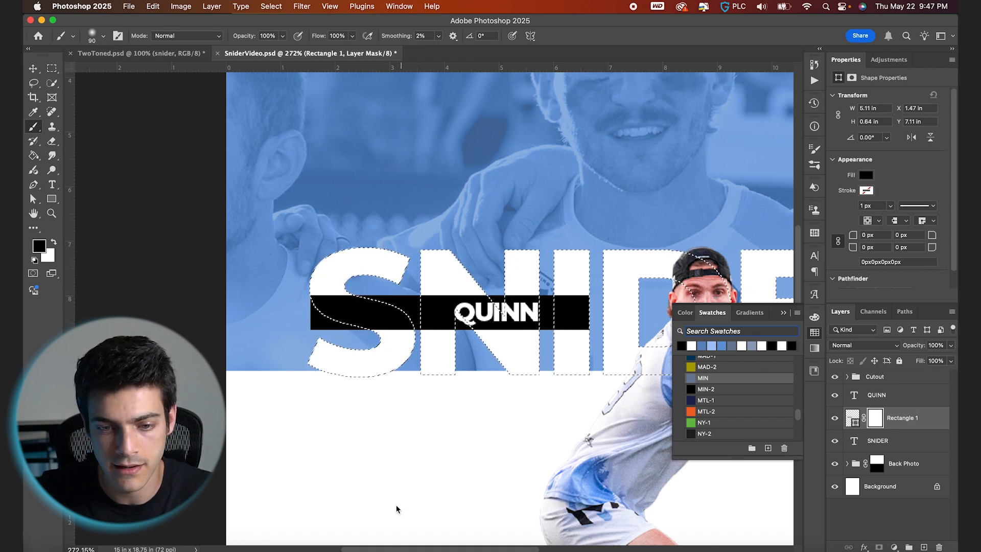
{"action": "left_click", "coordinate": [399, 230], "text": "ctrl+alt"}
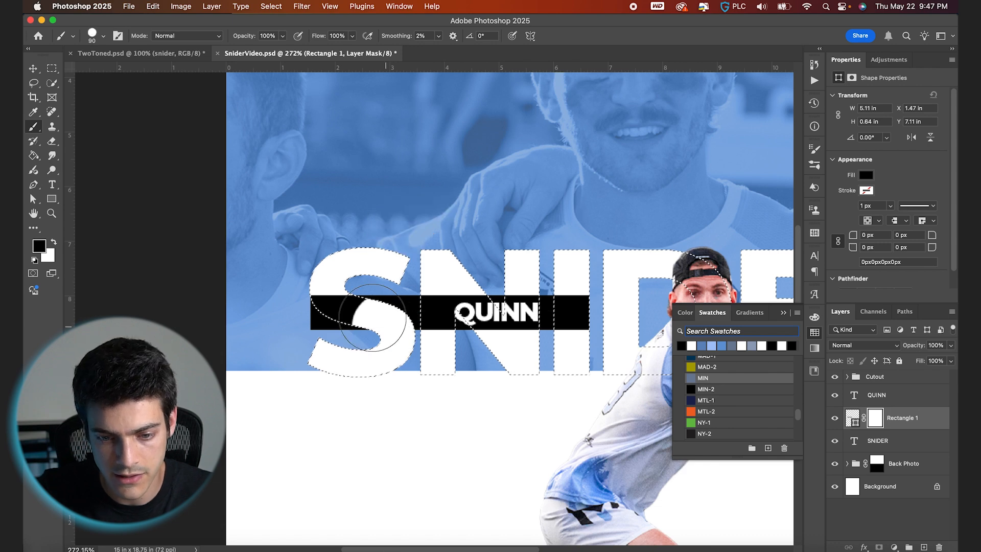
{"action": "mouse_move", "coordinate": [373, 317]}
{"action": "left_mouse_down"}
{"action": "mouse_move", "coordinate": [312, 292]}
{"action": "mouse_move", "coordinate": [379, 297]}
{"action": "left_mouse_up"}
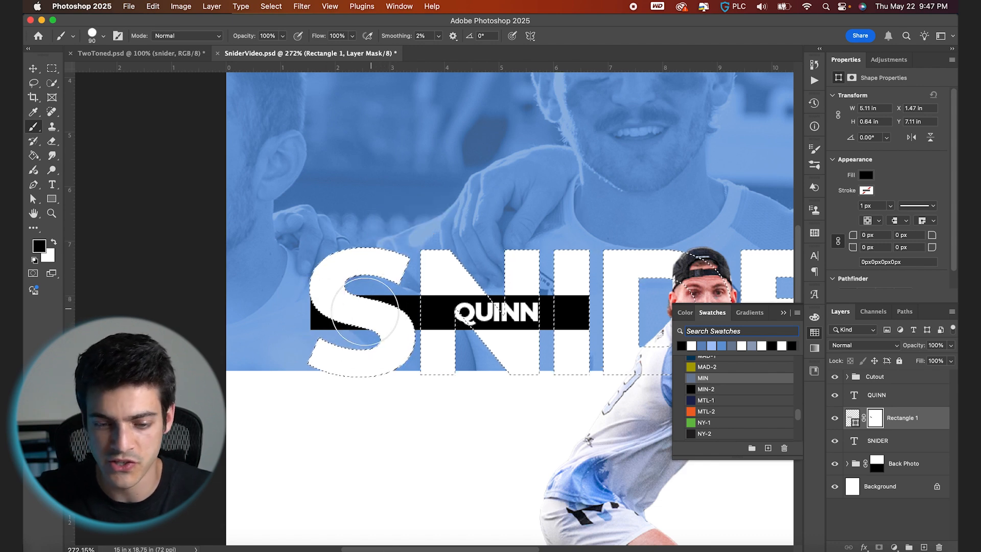
- Invert the selection and refine the rectangle's mask around the S with a smaller brush, then deselect
{"action": "scroll", "coordinate": [364, 311], "scroll_direction": "up", "scroll_amount": 2}
{"action": "key", "text": "["}
{"action": "key", "text": "["}
{"action": "key", "text": "["}
{"action": "key", "text": "shift+super+i"}
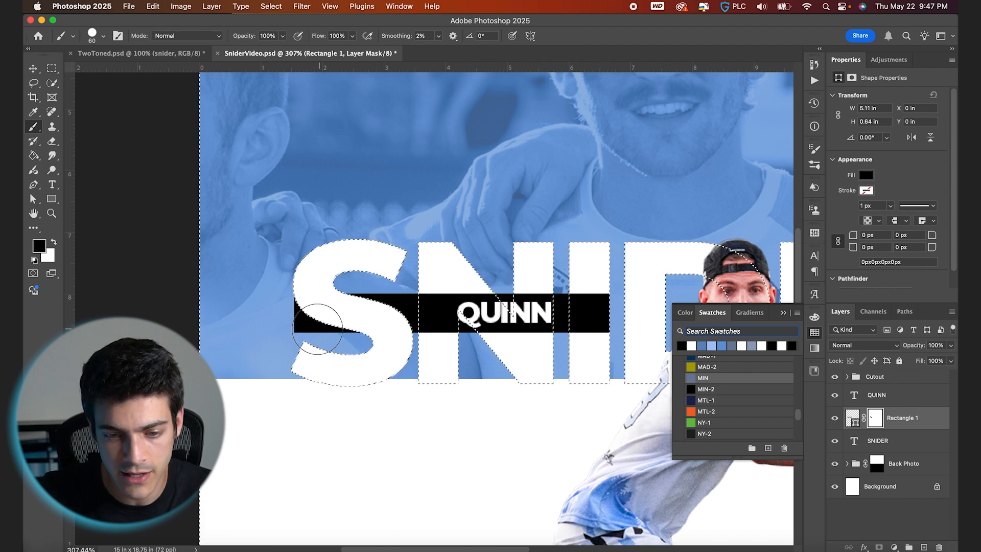
{"action": "left_click_drag", "start_coordinate": [294, 312], "coordinate": [384, 354]}
{"action": "key", "text": "super+d"}
{"action": "key", "text": "v"}
{"action": "key", "text": "super+0"}
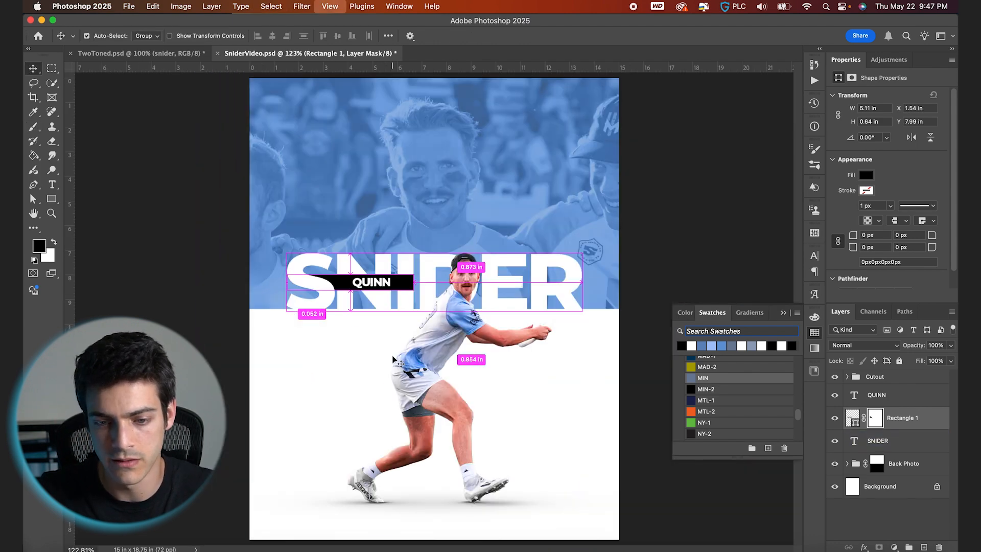
- Shift the QUINN text left along the black bar
{"action": "left_click", "coordinate": [387, 287], "text": "super"}
{"action": "scroll", "coordinate": [387, 287], "scroll_direction": "up", "scroll_amount": 5}
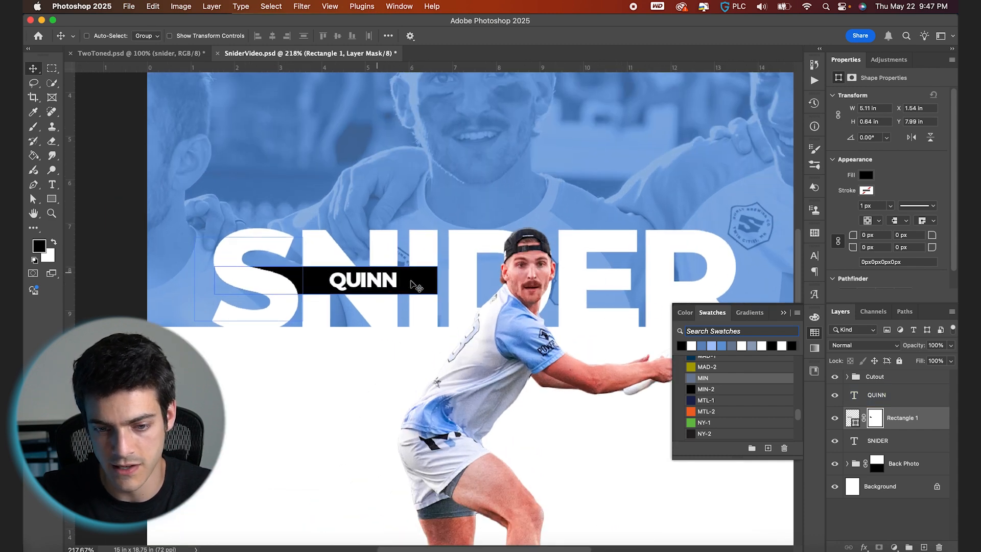
{"action": "left_click", "coordinate": [443, 330], "text": "super"}
{"action": "left_click_drag", "start_coordinate": [443, 332], "coordinate": [419, 330]}
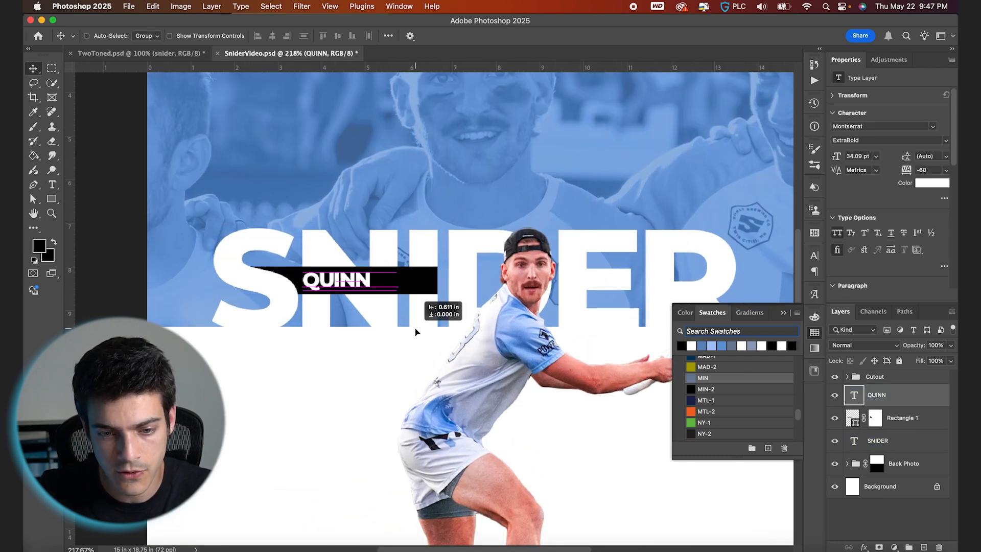
{"action": "scroll", "coordinate": [417, 332], "scroll_direction": "down", "scroll_amount": 3}
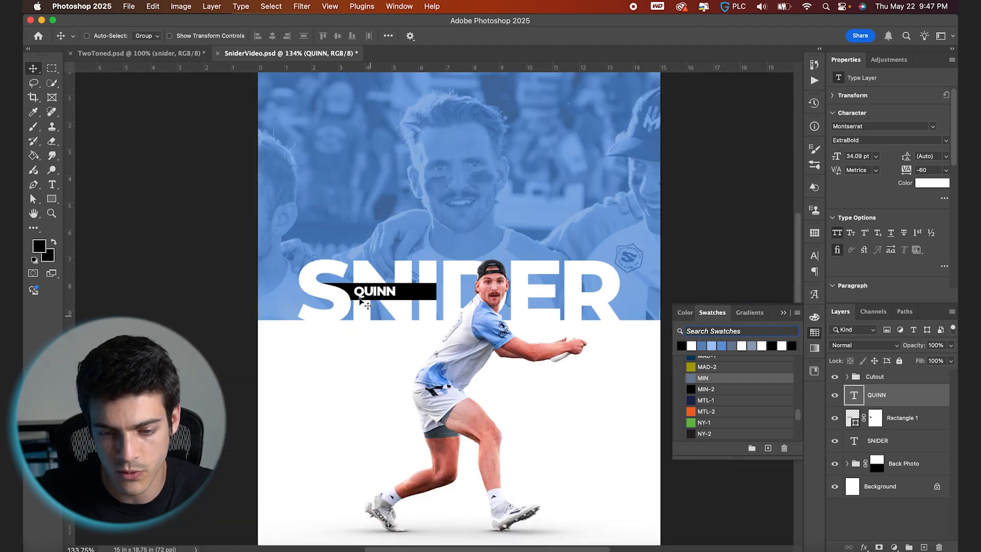
- Center the QUINN text horizontally on the visible part of the black bar using a marquee selection
{"action": "scroll", "coordinate": [383, 296], "scroll_direction": "up", "scroll_amount": 3}
{"action": "key", "text": "m"}
{"action": "scroll", "coordinate": [359, 299], "scroll_direction": "up", "scroll_amount": 2}
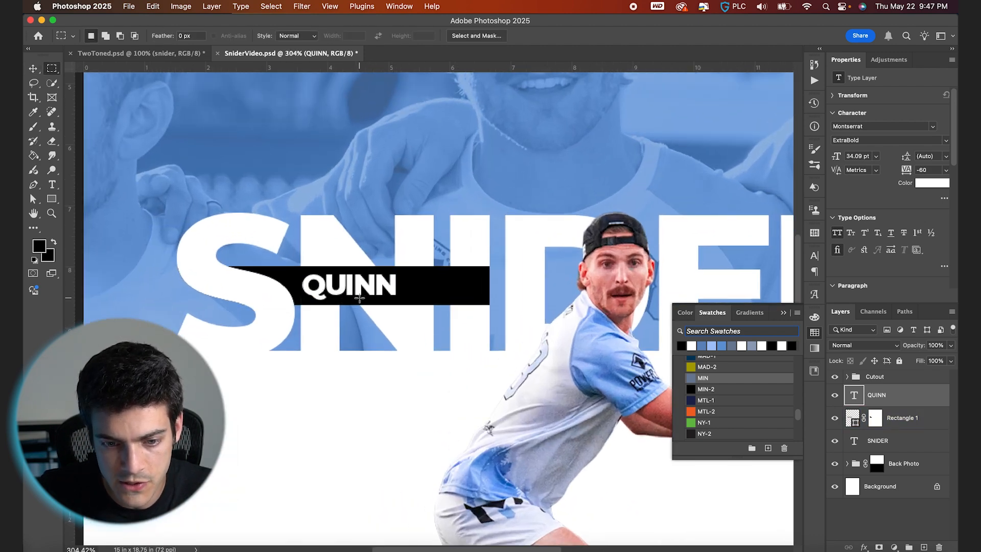
{"action": "left_click_drag", "start_coordinate": [387, 280], "coordinate": [502, 283]}
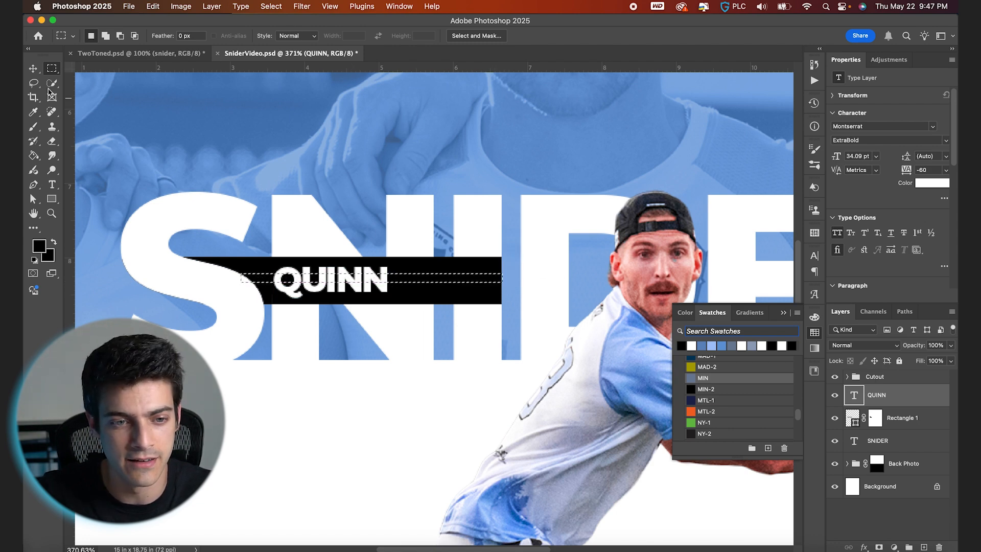
{"action": "left_click", "coordinate": [34, 69]}
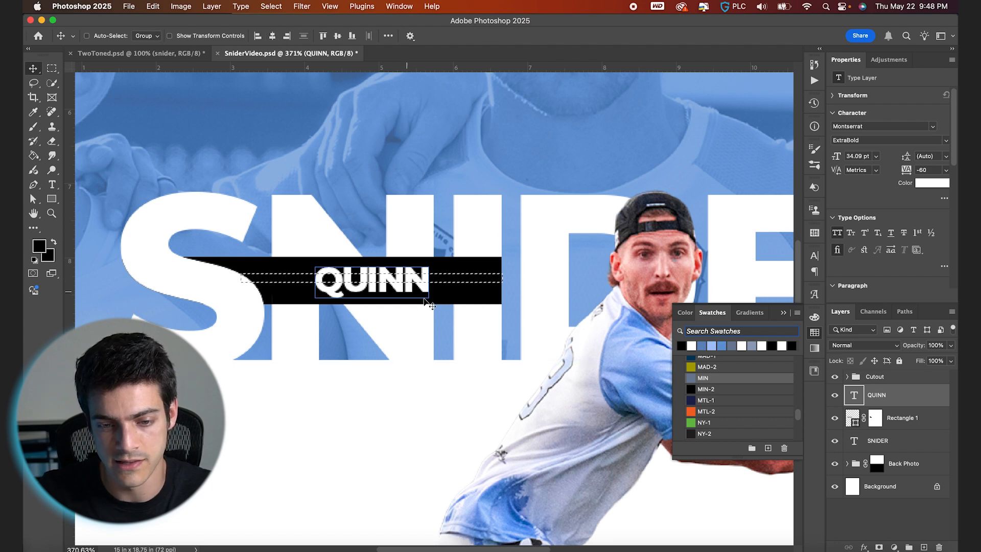
{"action": "left_click", "coordinate": [401, 335], "text": "super"}
{"action": "key", "text": "alt+]"}
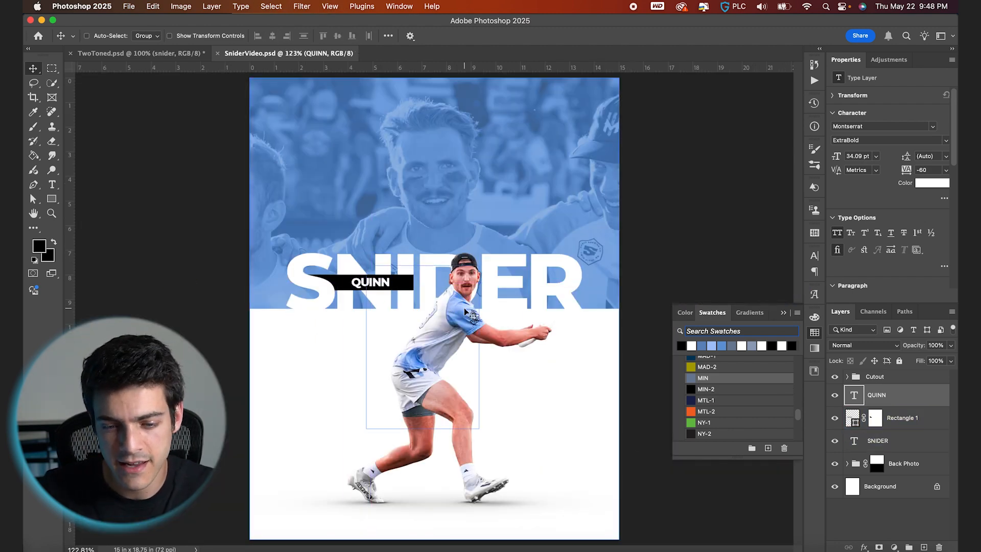
- Scale up and reposition the FacePhoto inside the Back Photo group to about 30.25 × 20.17 in
{"action": "left_click", "coordinate": [889, 463]}
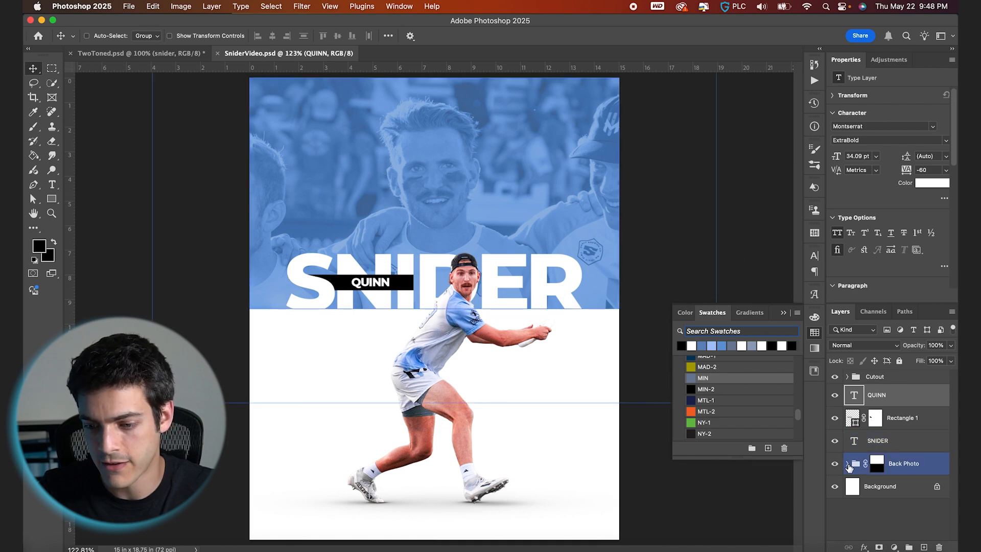
{"action": "left_click", "coordinate": [847, 464]}
{"action": "scroll", "coordinate": [889, 460], "scroll_direction": "down", "scroll_amount": 1}
{"action": "left_click", "coordinate": [887, 506]}
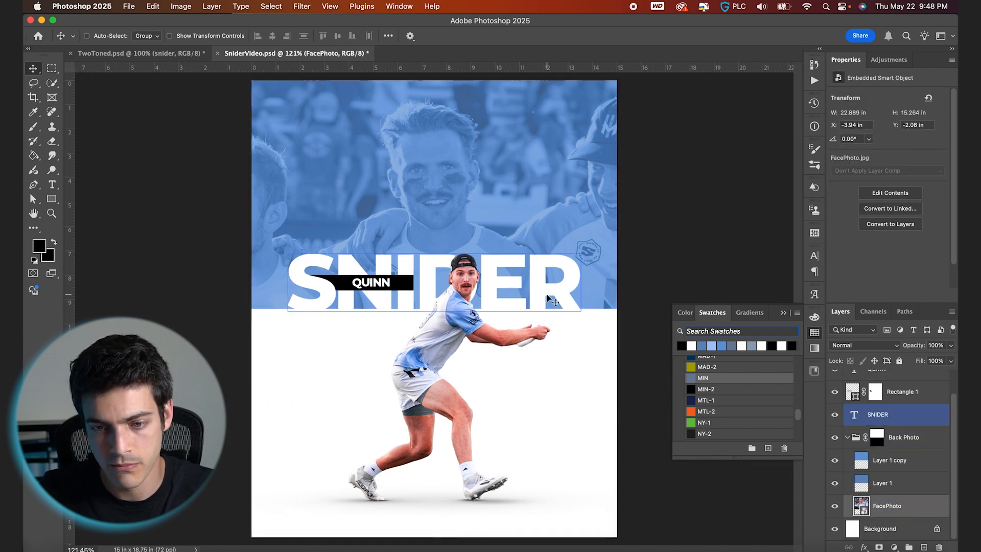
{"action": "key", "text": "ctrl+t"}
{"action": "key", "text": "ctrl+0"}
{"action": "left_click_drag", "start_coordinate": [648, 95], "coordinate": [707, 68]}
{"action": "left_click_drag", "start_coordinate": [572, 259], "coordinate": [572, 271]}
{"action": "key", "text": "super+0"}
{"action": "left_click_drag", "start_coordinate": [652, 116], "coordinate": [668, 105]}
{"action": "left_click_drag", "start_coordinate": [608, 233], "coordinate": [605, 235]}
{"action": "key", "text": "Return"}
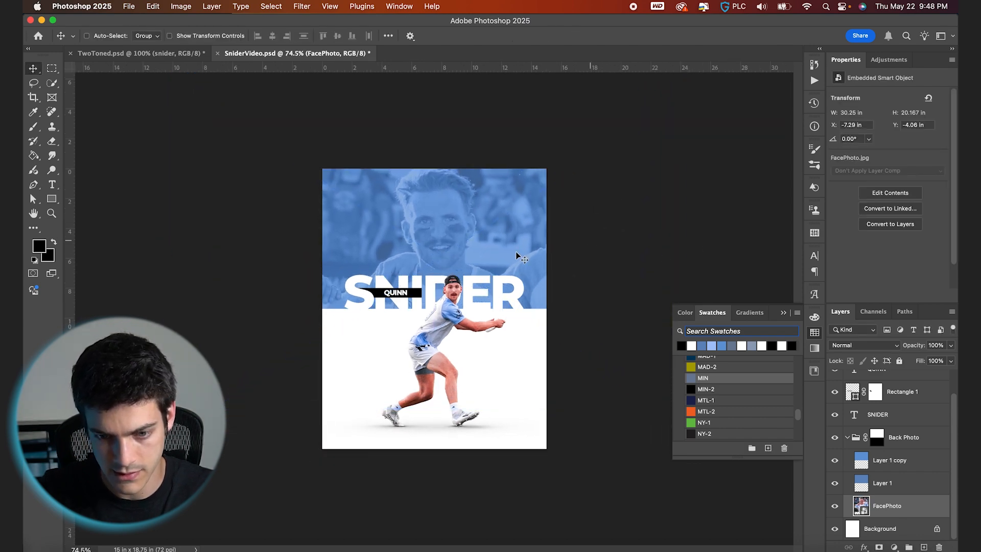
{"action": "key", "text": "super+0"}
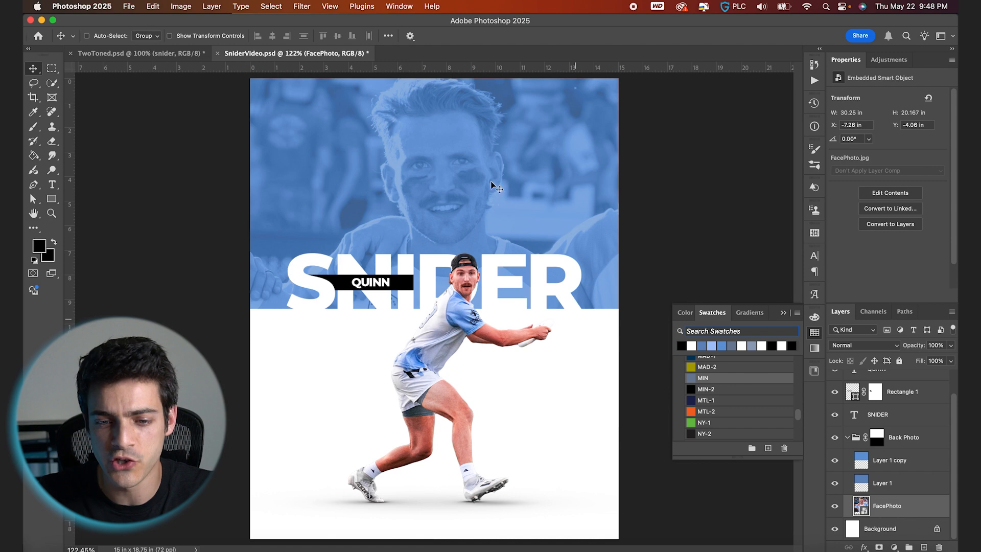
- Apply a Camera Raw Filter to FacePhoto with Texture +21, Clarity +20 and Sharpening 60
{"action": "left_click", "coordinate": [302, 6]}
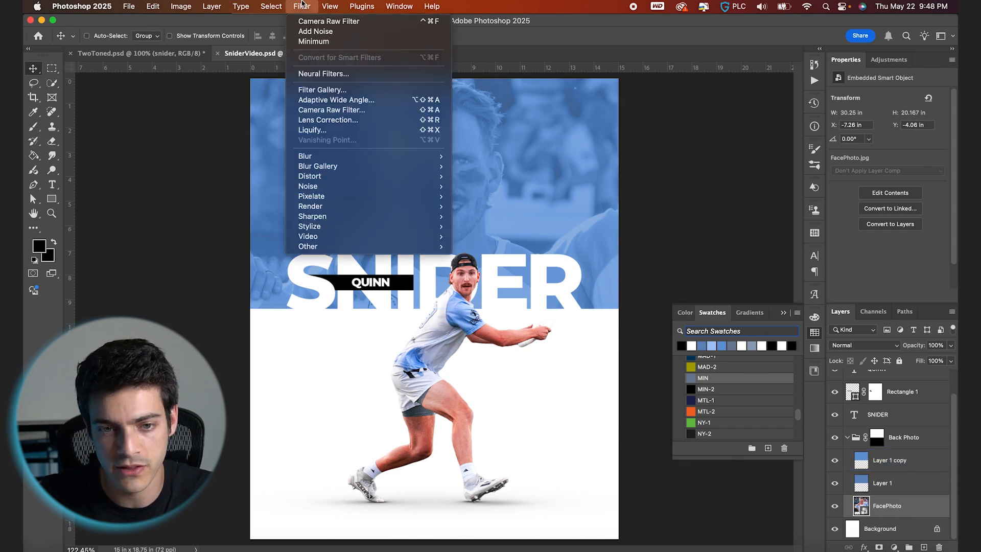
{"action": "left_click", "coordinate": [315, 21]}
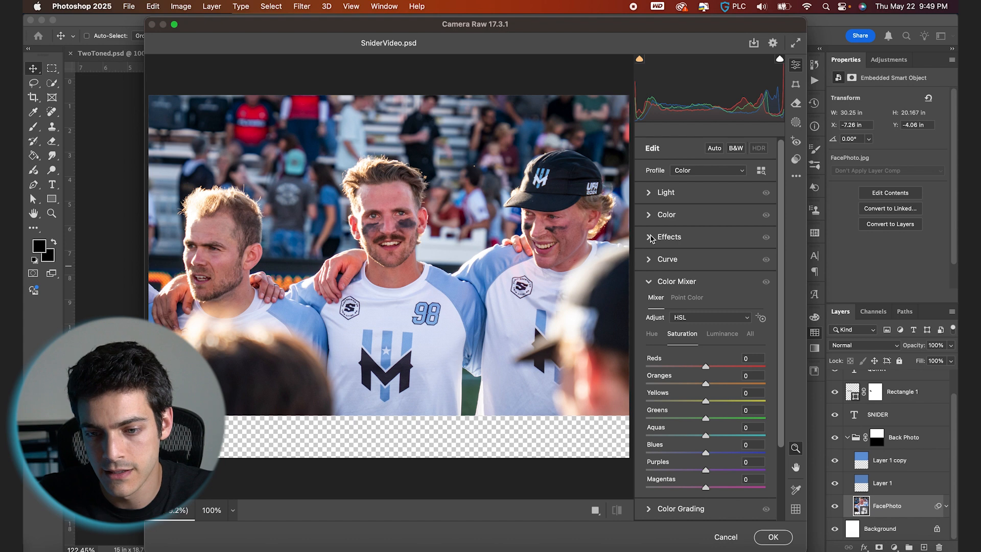
{"action": "left_click", "coordinate": [650, 237]}
{"action": "left_click_drag", "start_coordinate": [706, 261], "coordinate": [718, 280]}
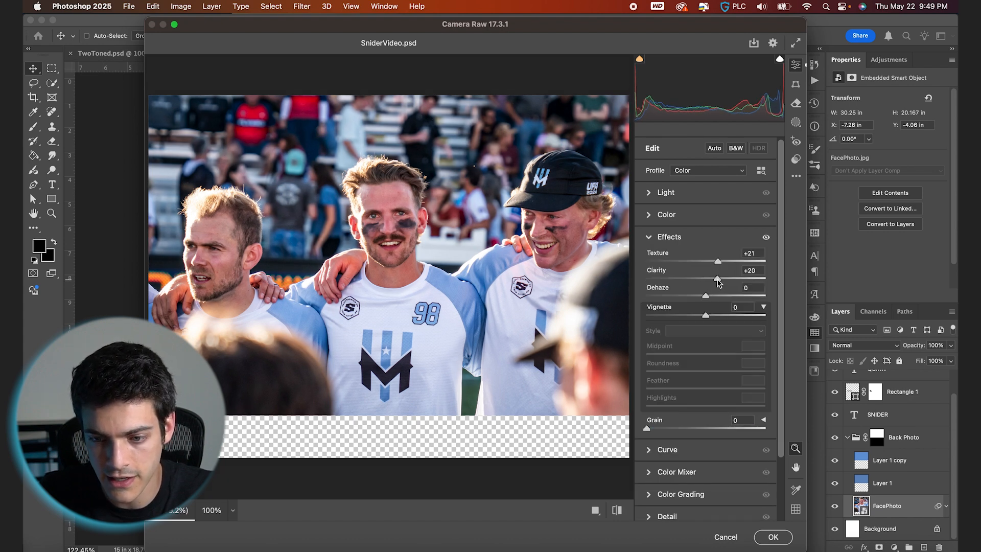
{"action": "left_click", "coordinate": [655, 516]}
{"action": "scroll", "coordinate": [674, 450], "scroll_direction": "down", "scroll_amount": 2}
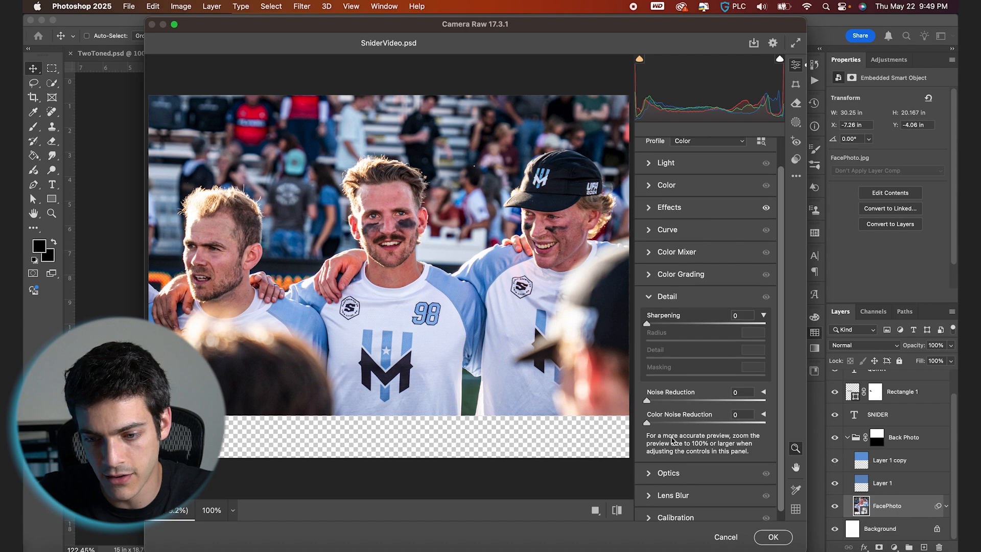
{"action": "left_click_drag", "start_coordinate": [668, 322], "coordinate": [688, 321]}
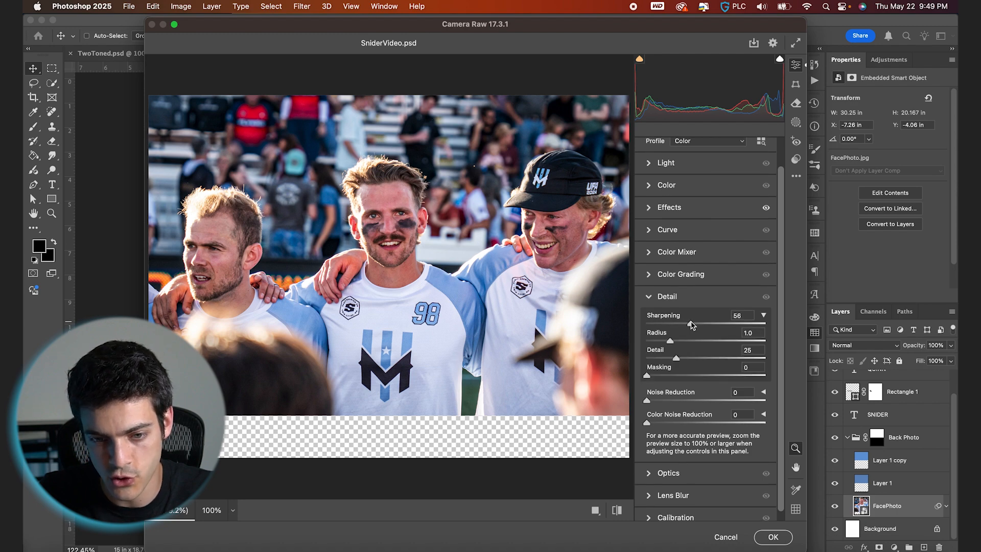
{"action": "left_click", "coordinate": [432, 218]}
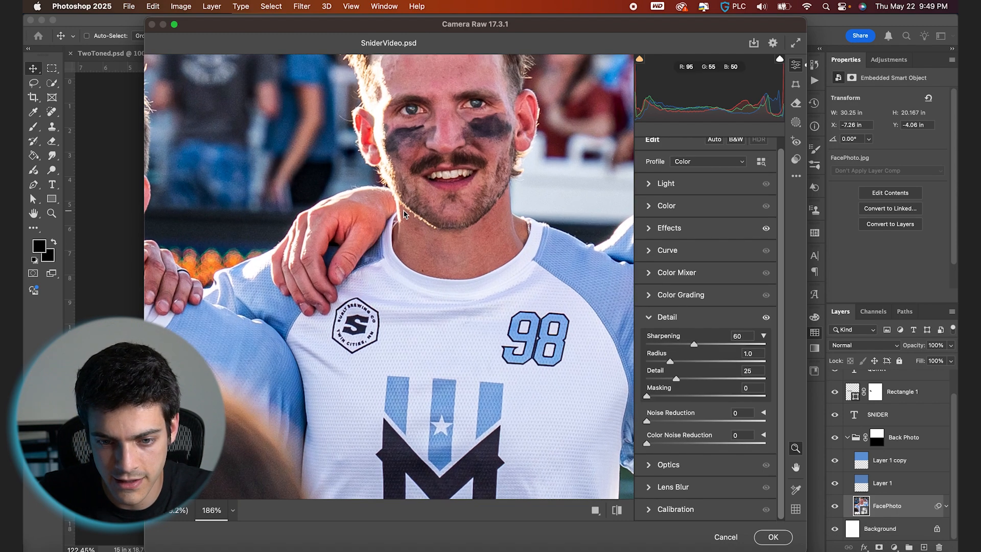
{"action": "left_click", "coordinate": [772, 536]}
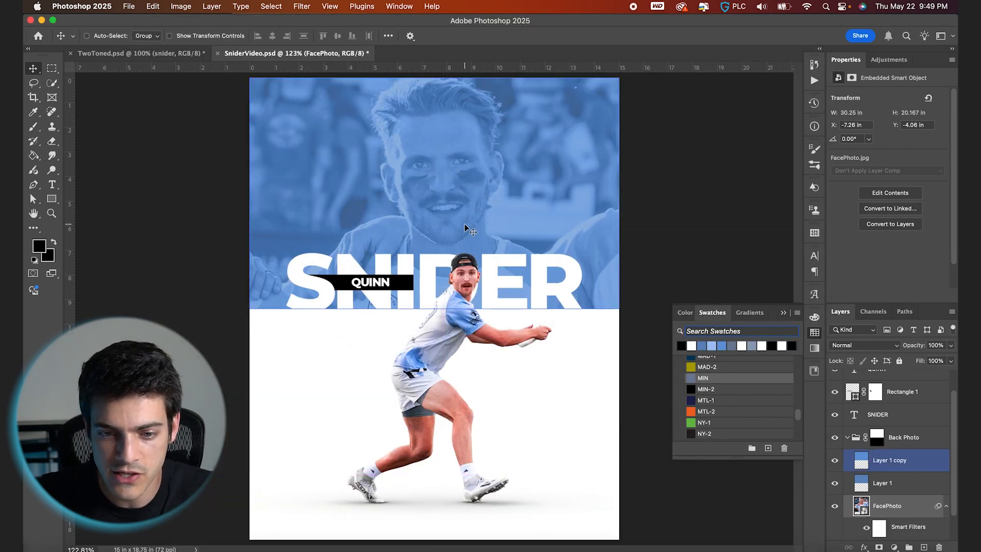
- Save the document and collapse the Back Photo group
{"action": "left_click", "coordinate": [522, 270]}
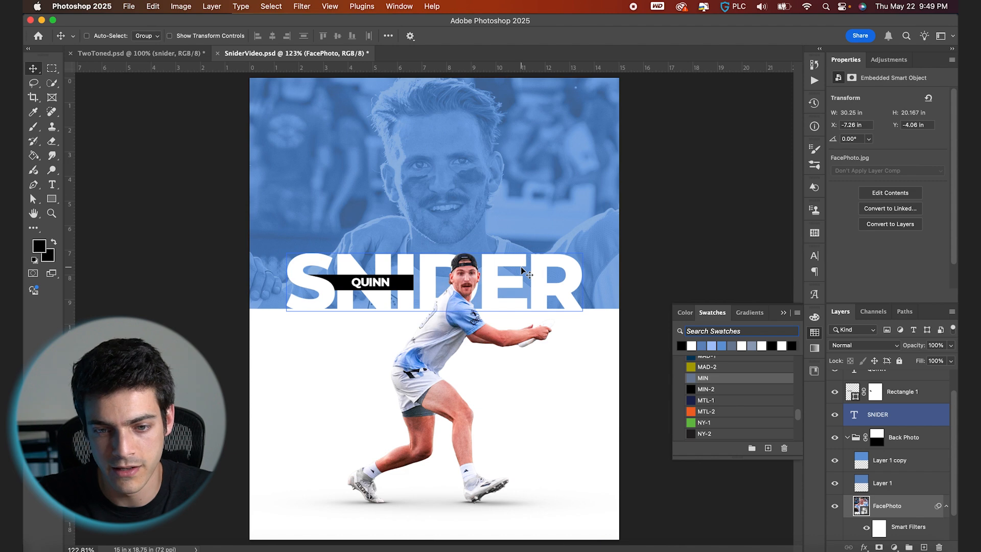
{"action": "key", "text": "super+s"}
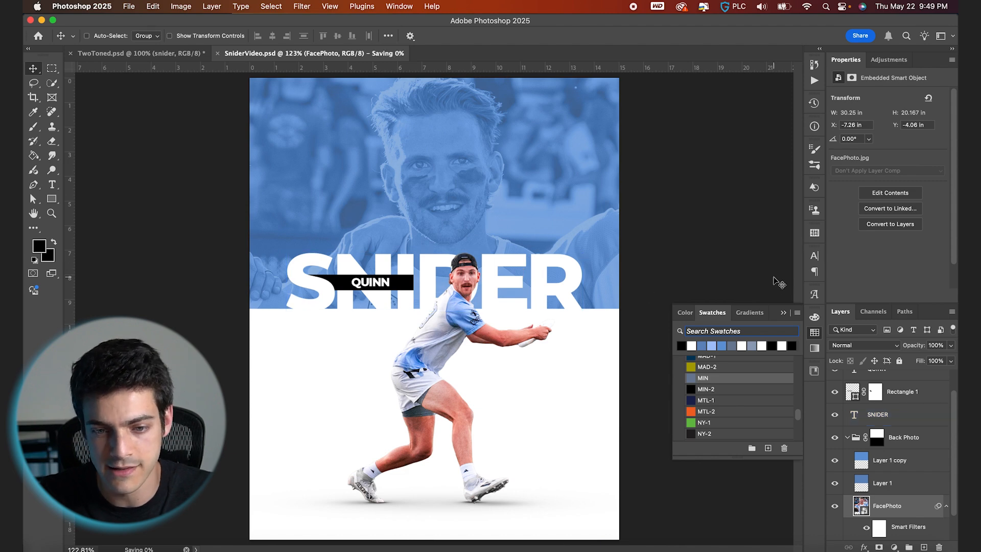
{"action": "left_click", "coordinate": [849, 441]}
{"action": "left_click", "coordinate": [848, 439]}
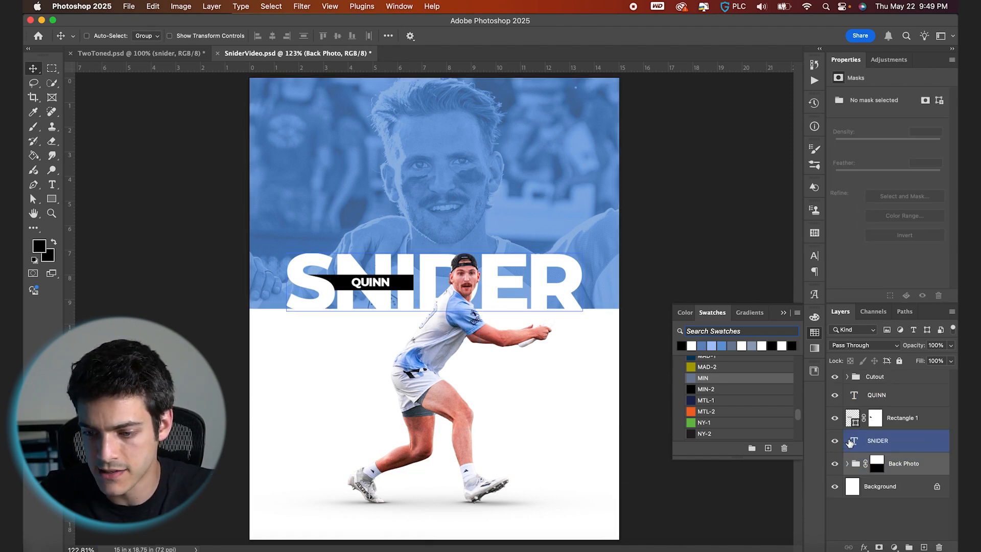
{"action": "left_click", "coordinate": [854, 402]}
{"action": "left_click", "coordinate": [51, 551]}
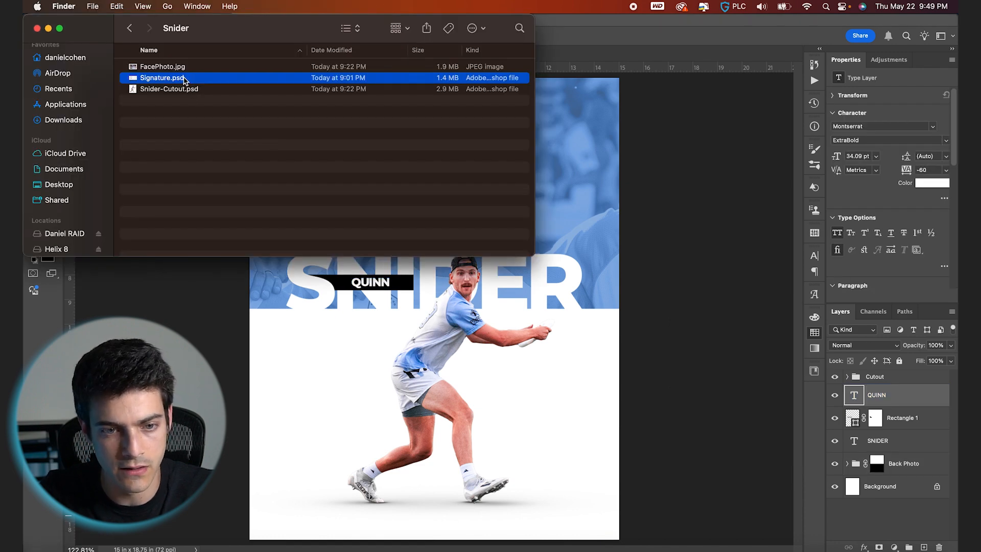
{"action": "left_click_drag", "start_coordinate": [185, 79], "coordinate": [482, 268]}
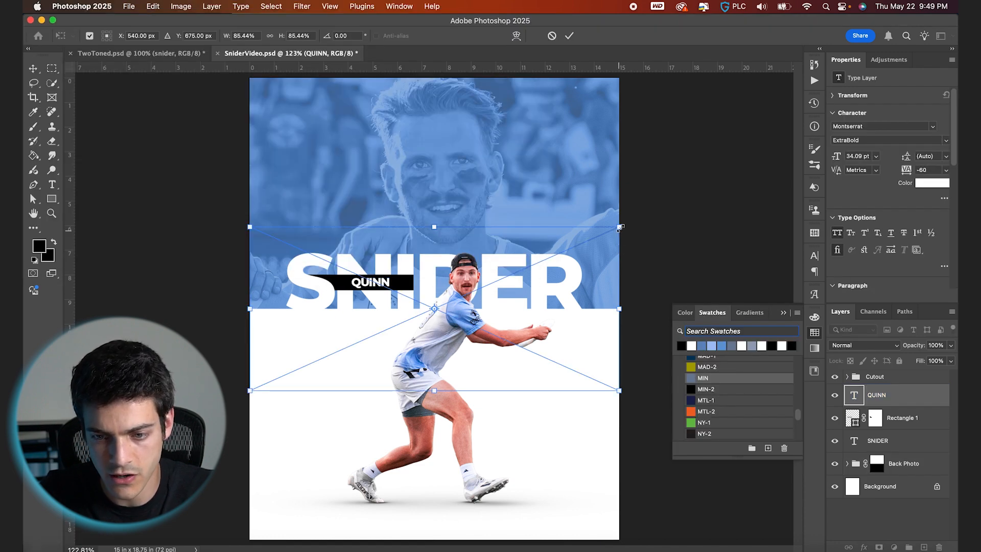
{"action": "mouse_move", "coordinate": [620, 228]}
{"action": "left_mouse_down"}
{"action": "mouse_move", "coordinate": [496, 280]}
{"action": "mouse_move", "coordinate": [553, 299]}
{"action": "left_mouse_up"}
{"action": "left_click_drag", "start_coordinate": [590, 261], "coordinate": [592, 267]}
{"action": "mouse_move", "coordinate": [558, 299]}
{"action": "left_mouse_down"}
{"action": "mouse_move", "coordinate": [572, 302]}
{"action": "mouse_move", "coordinate": [589, 273]}
{"action": "left_mouse_up"}
{"action": "key", "text": "Return"}
{"action": "left_click_drag", "start_coordinate": [544, 303], "coordinate": [549, 306]}
{"action": "key", "text": "super+equal"}
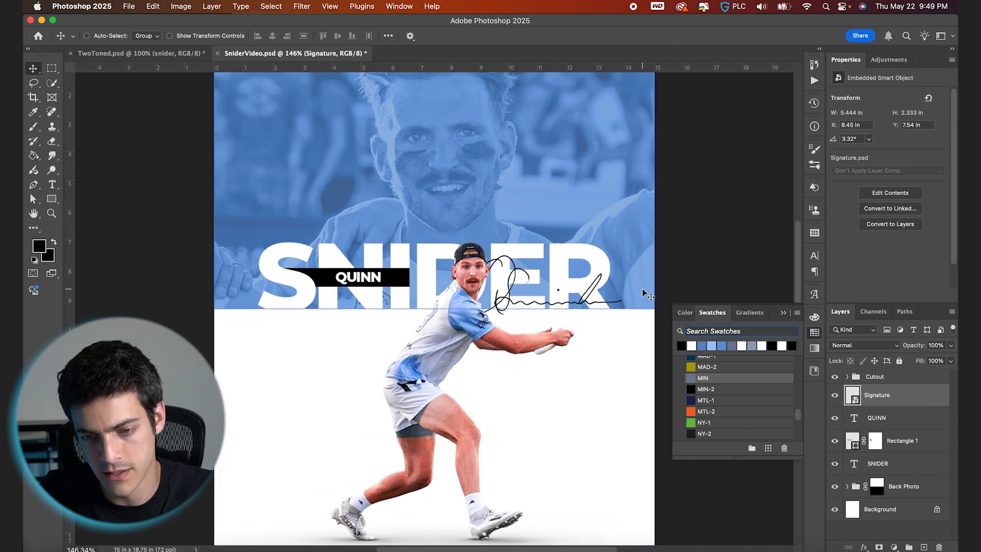
- Nudge the signature slightly upward
{"action": "key", "text": "super+t"}
{"action": "key", "text": "Return"}
{"action": "left_click_drag", "start_coordinate": [636, 320], "coordinate": [637, 325]}
{"action": "key", "text": "shift+Up"}
{"action": "key", "text": "Up"}
{"action": "key", "text": "Up"}
{"action": "key", "text": "Up"}
{"action": "key", "text": "Up"}
- Select the Signature layer and scale it up slightly to about 5.75 × 2.46 in
{"action": "left_click", "coordinate": [531, 307], "text": "super"}
{"action": "scroll", "coordinate": [531, 306], "scroll_direction": "up", "scroll_amount": 3}
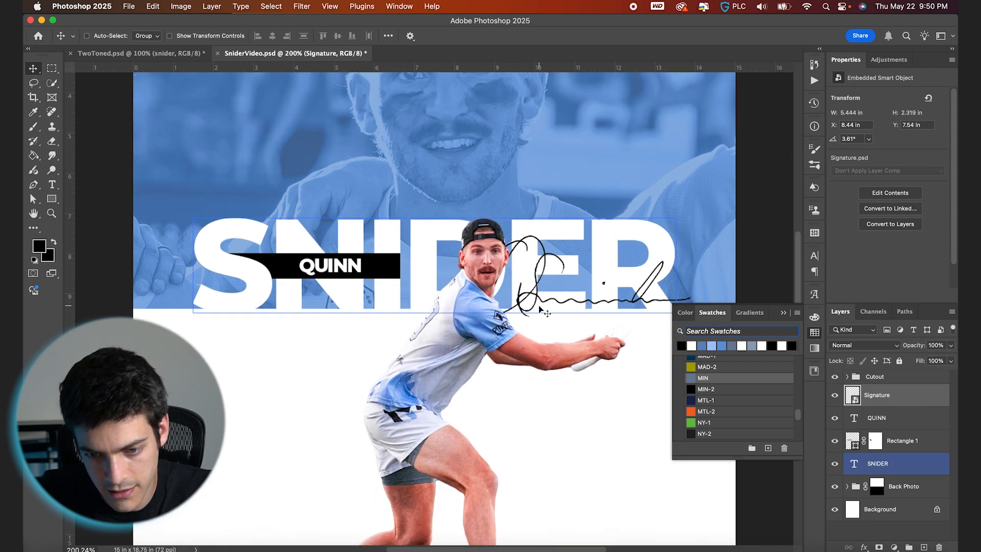
{"action": "scroll", "coordinate": [604, 310], "scroll_direction": "down", "scroll_amount": 3}
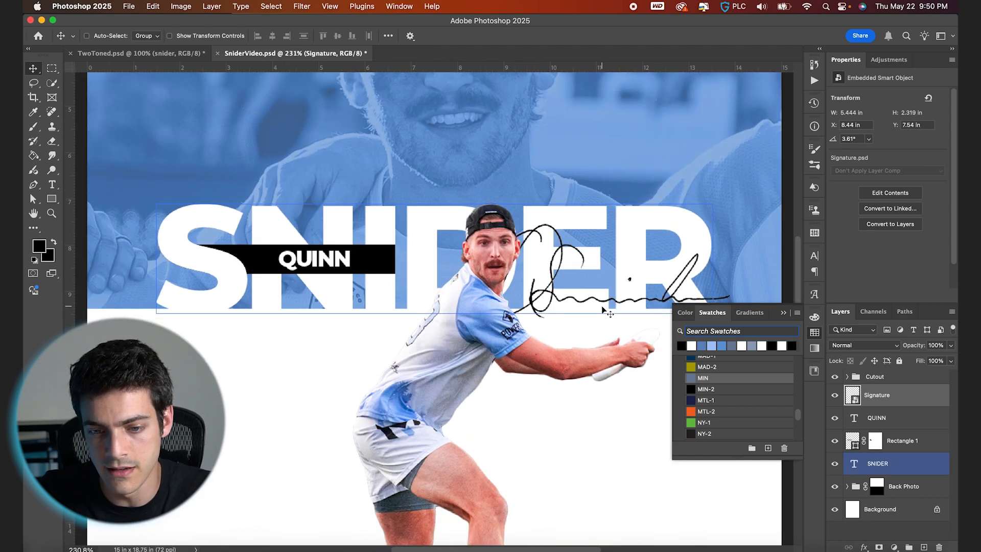
{"action": "left_click", "coordinate": [607, 369], "text": "super"}
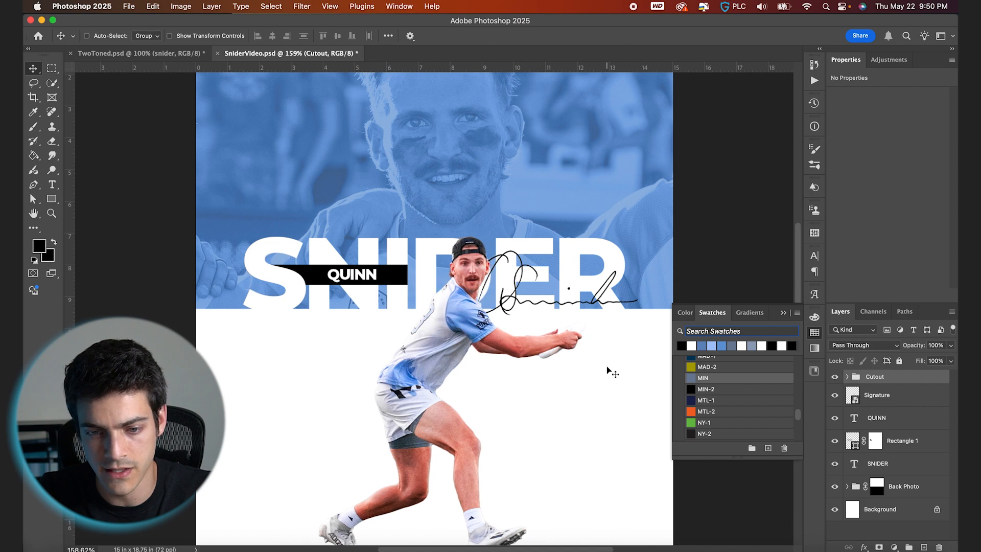
{"action": "scroll", "coordinate": [607, 369], "scroll_direction": "down", "scroll_amount": 2}
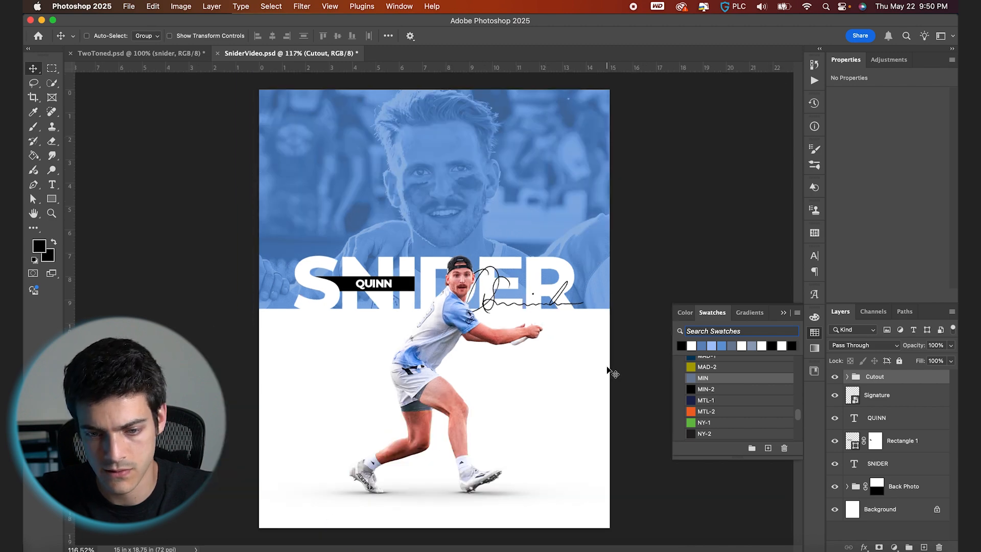
{"action": "left_click", "coordinate": [886, 402]}
{"action": "scroll", "coordinate": [564, 298], "scroll_direction": "up", "scroll_amount": 2}
{"action": "key", "text": "super+t"}
{"action": "left_click_drag", "start_coordinate": [459, 255], "coordinate": [455, 253]}
{"action": "key", "text": "Return"}
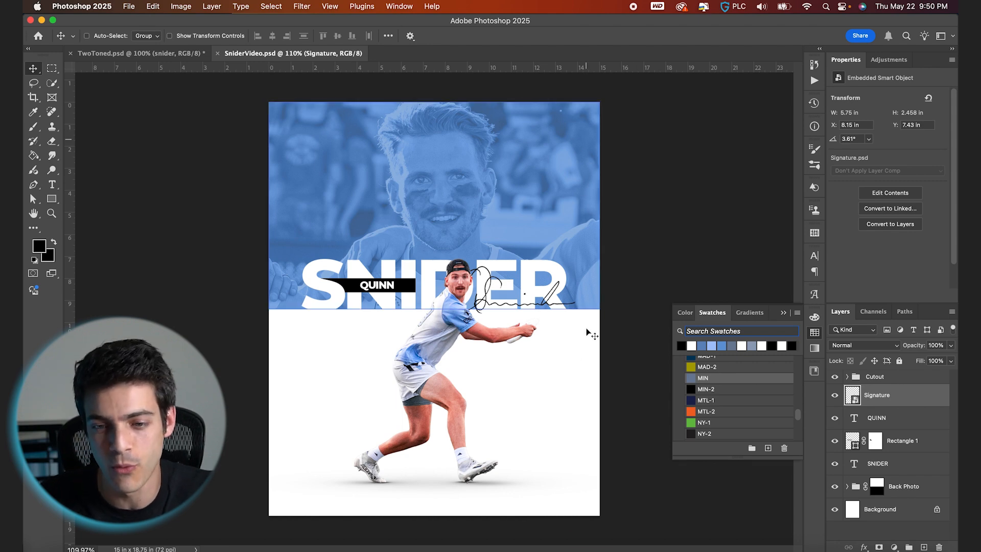
- Duplicate the QUINN label, move the copy above the Signature layer, and place it in the photo's upper-left area
{"action": "left_click", "coordinate": [860, 420]}
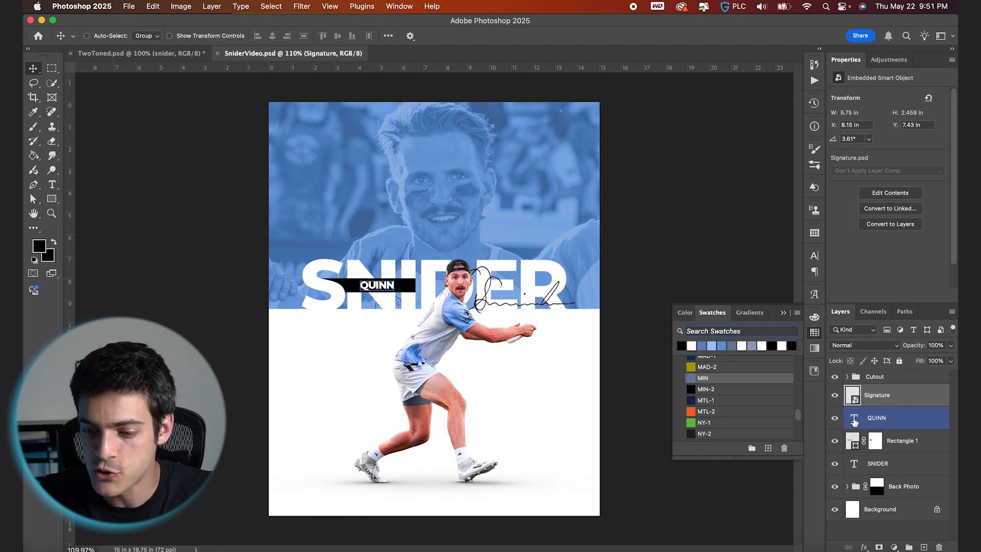
{"action": "key", "text": "super+j"}
{"action": "left_click_drag", "start_coordinate": [855, 422], "coordinate": [857, 392]}
{"action": "left_click_drag", "start_coordinate": [476, 330], "coordinate": [461, 266]}
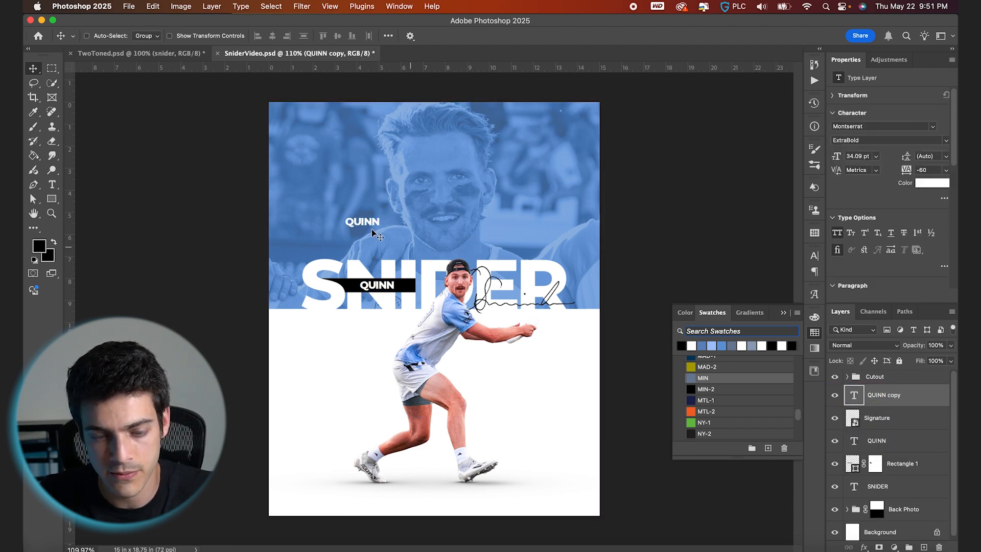
- Change the copied label's text to 98 and scale it up slightly
{"action": "key", "text": "t"}
{"action": "left_click", "coordinate": [364, 223]}
{"action": "key", "text": "super+a"}
{"action": "key", "text": "BackSpace"}
{"action": "type", "text": "98"}
{"action": "key", "text": "Escape"}
{"action": "key", "text": "super+t"}
{"action": "left_click_drag", "start_coordinate": [369, 216], "coordinate": [333, 169]}
{"action": "key", "text": "Return"}
- Duplicate the black label rectangle above the Signature layer and delete the copy's layer mask
{"action": "key", "text": "v"}
{"action": "left_click", "coordinate": [864, 462]}
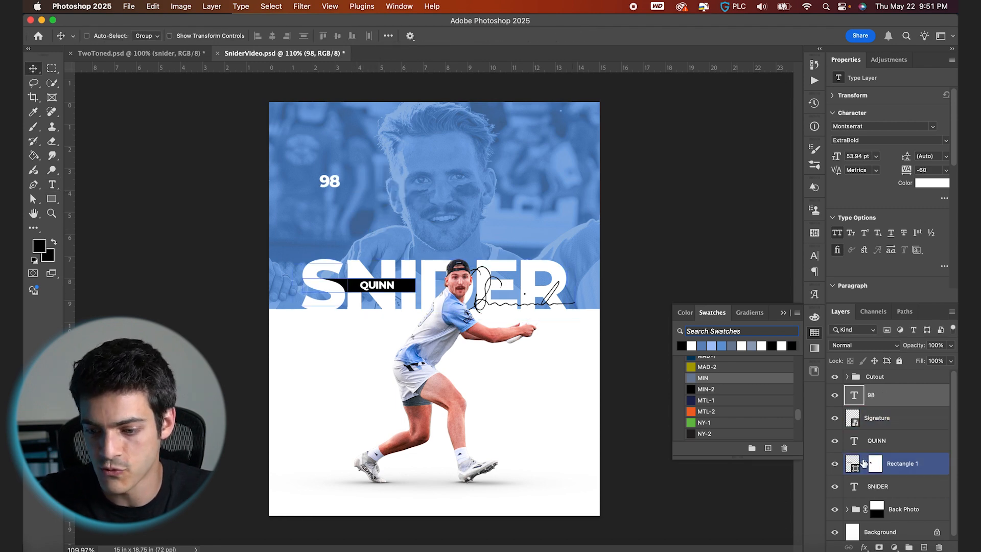
{"action": "left_click_drag", "start_coordinate": [851, 466], "coordinate": [867, 418]}
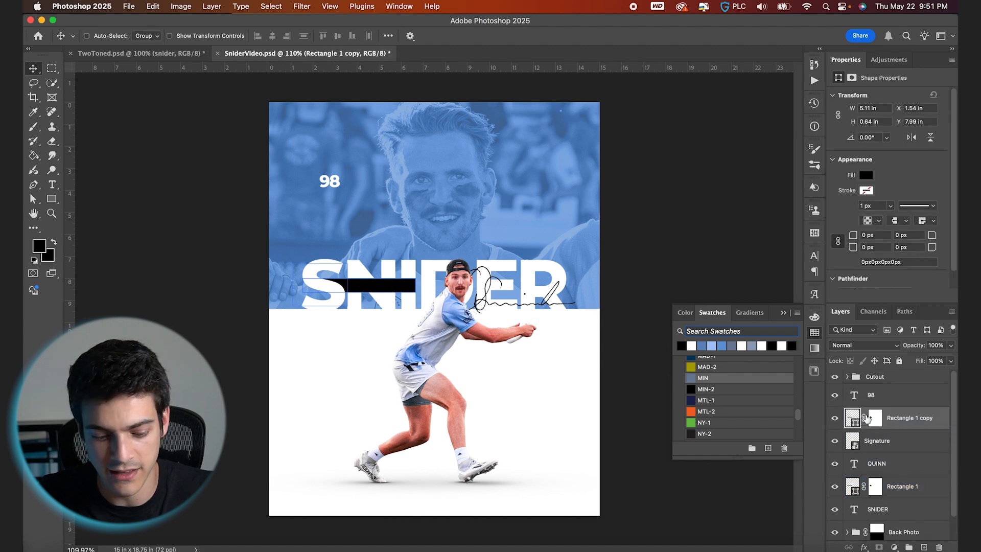
{"action": "right_click", "coordinate": [877, 420]}
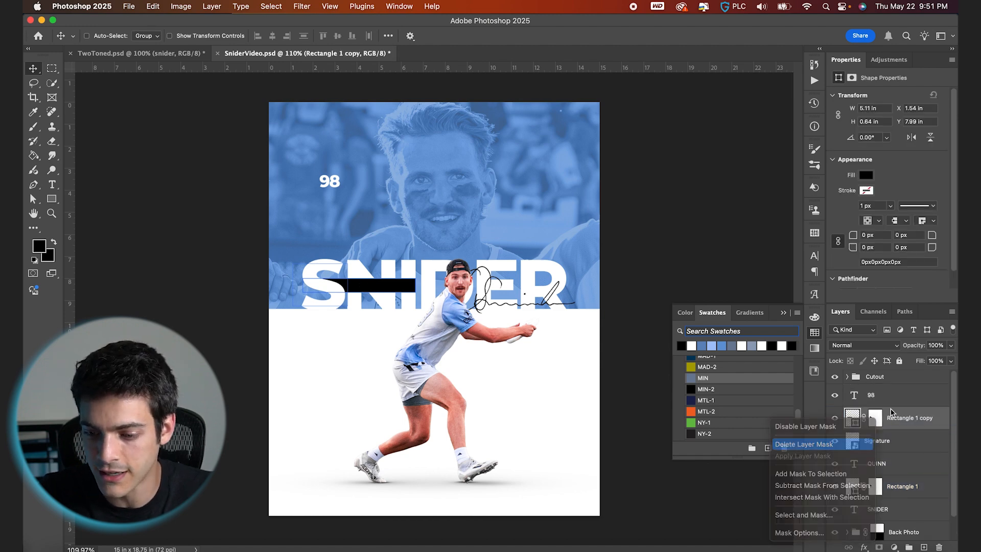
{"action": "left_click", "coordinate": [818, 444]}
- Move the rectangle copy into the upper-left area under the 98 and stretch it slightly taller
{"action": "key", "text": "super+plus"}
{"action": "left_click_drag", "start_coordinate": [393, 312], "coordinate": [345, 194]}
{"action": "key", "text": "super+t"}
{"action": "left_click_drag", "start_coordinate": [272, 162], "coordinate": [272, 171]}
{"action": "key", "text": "Return"}
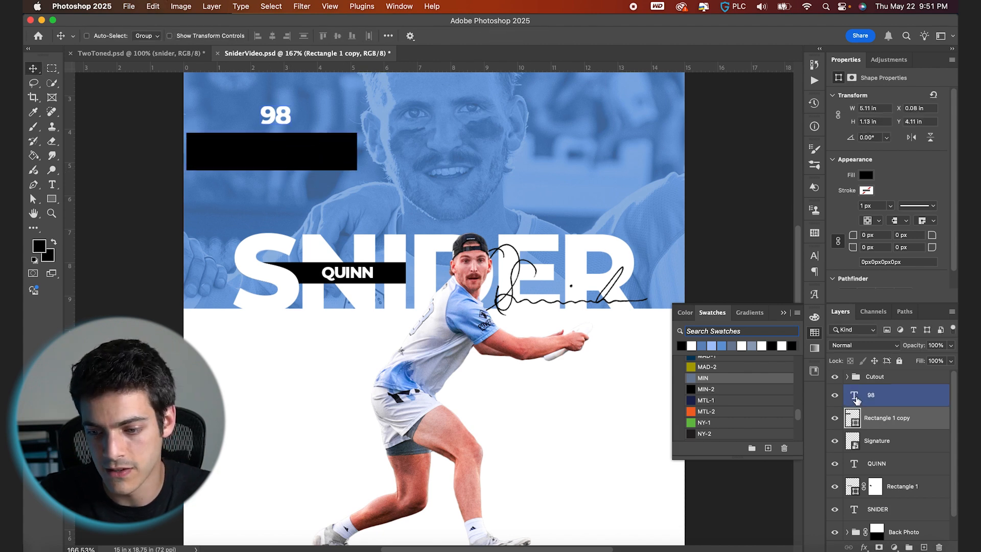
- Scale the 98 text up to about 65.5 pt and set its tracking to 0
{"action": "left_click", "coordinate": [866, 403]}
{"action": "key", "text": "super+t"}
{"action": "left_click_drag", "start_coordinate": [323, 118], "coordinate": [299, 136]}
{"action": "key", "text": "Return"}
{"action": "key", "text": "t"}
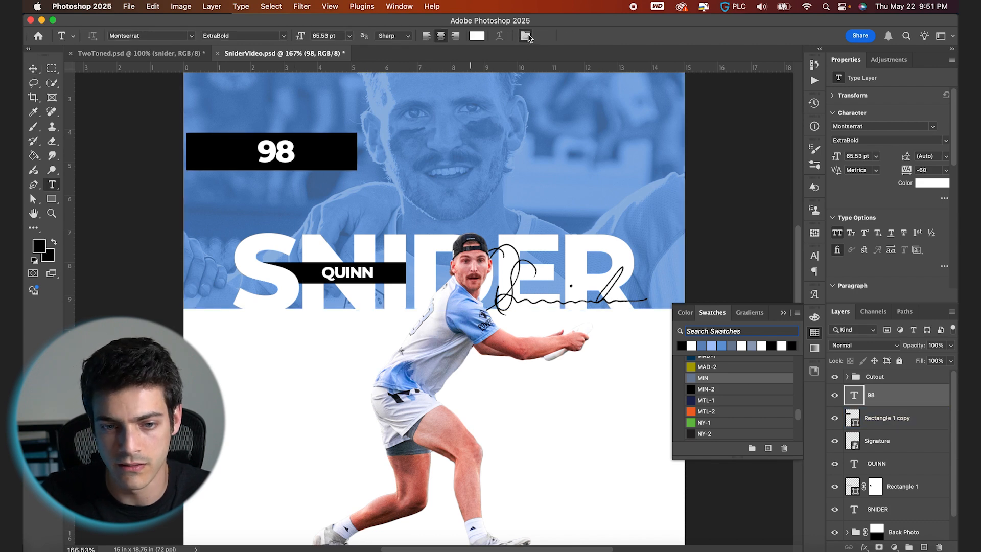
{"action": "left_click", "coordinate": [526, 35]}
{"action": "type", "text": "0"}
{"action": "key", "text": "Return"}
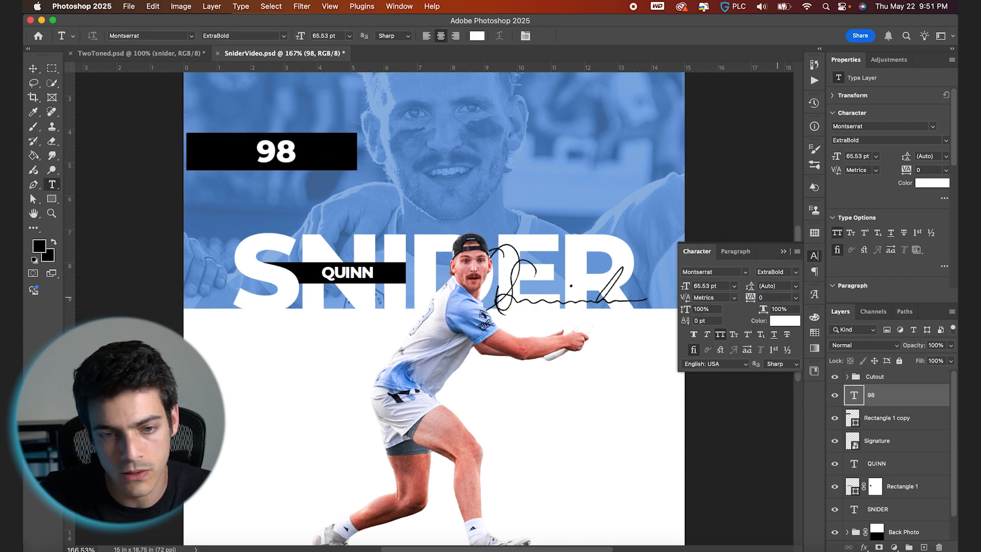
- Narrow the rectangle copy to about 2.24 in wide
{"action": "left_click", "coordinate": [851, 420]}
{"action": "key", "text": "super+t"}
{"action": "left_click_drag", "start_coordinate": [442, 219], "coordinate": [394, 218]}
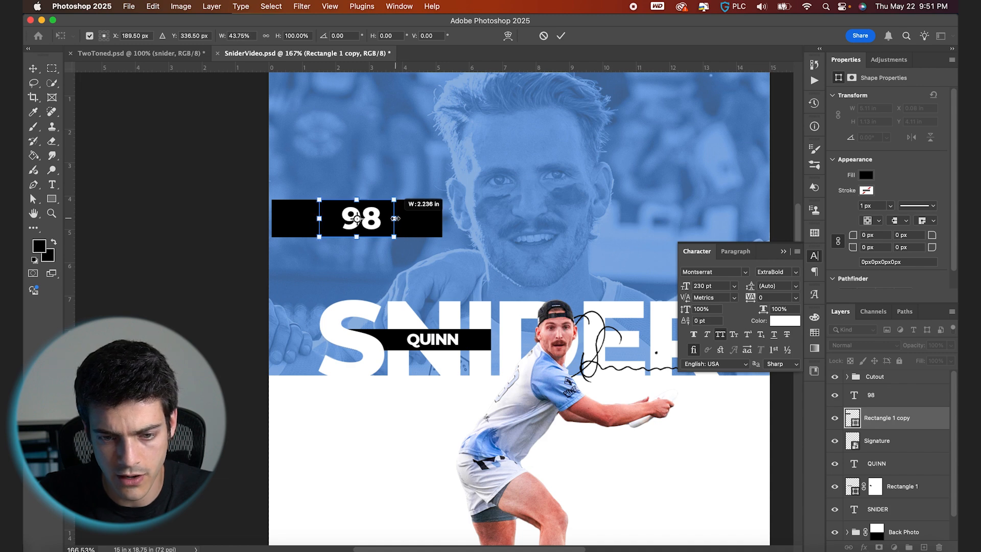
{"action": "key", "text": "Return"}
- Center the 98 text horizontally and vertically on the rectangle copy
{"action": "left_click", "coordinate": [855, 396], "text": "super"}
{"action": "left_click", "coordinate": [272, 36]}
{"action": "left_click", "coordinate": [337, 36]}
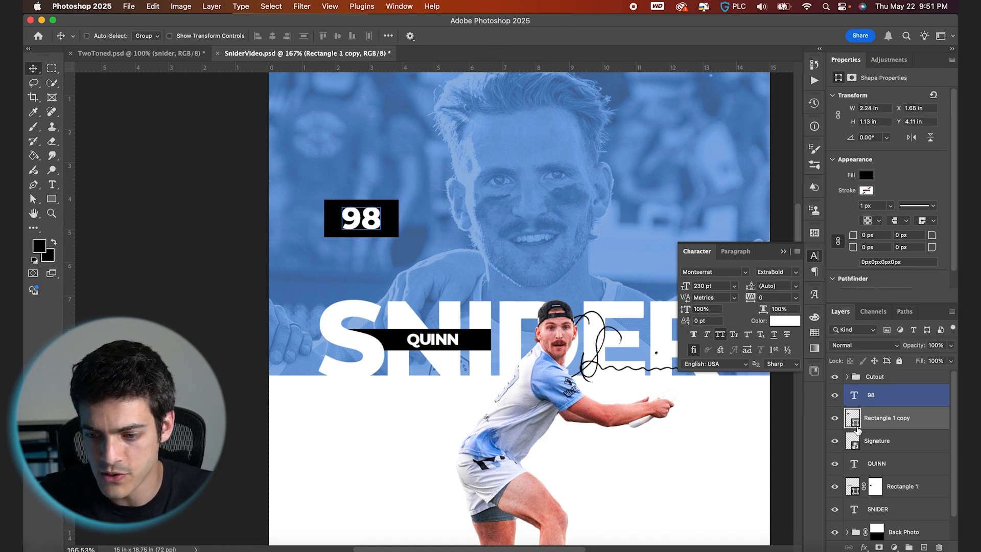
- Fill the rectangle copy with white and select the 98 layer
{"action": "left_click", "coordinate": [815, 334]}
{"action": "left_click", "coordinate": [701, 346]}
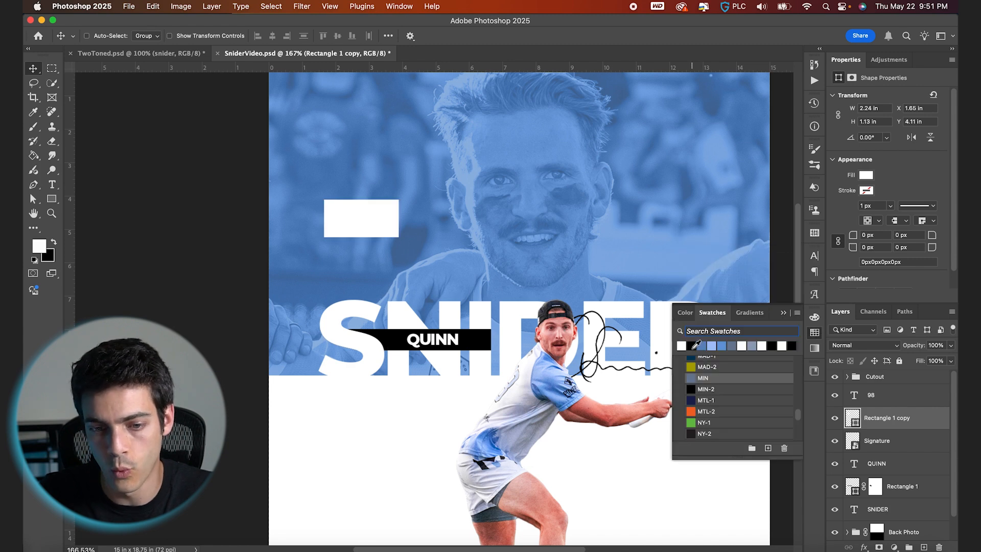
{"action": "left_click", "coordinate": [362, 218], "text": "super"}
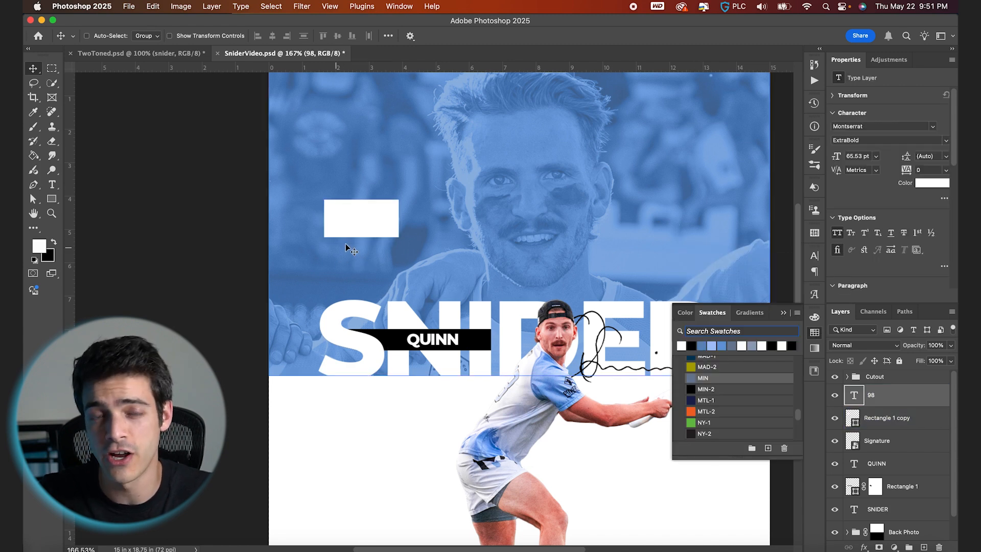
- Knock the 98 out of the white rectangle with a layer mask from the text's shape, hiding the text layer
{"action": "left_click", "coordinate": [855, 397], "text": "super"}
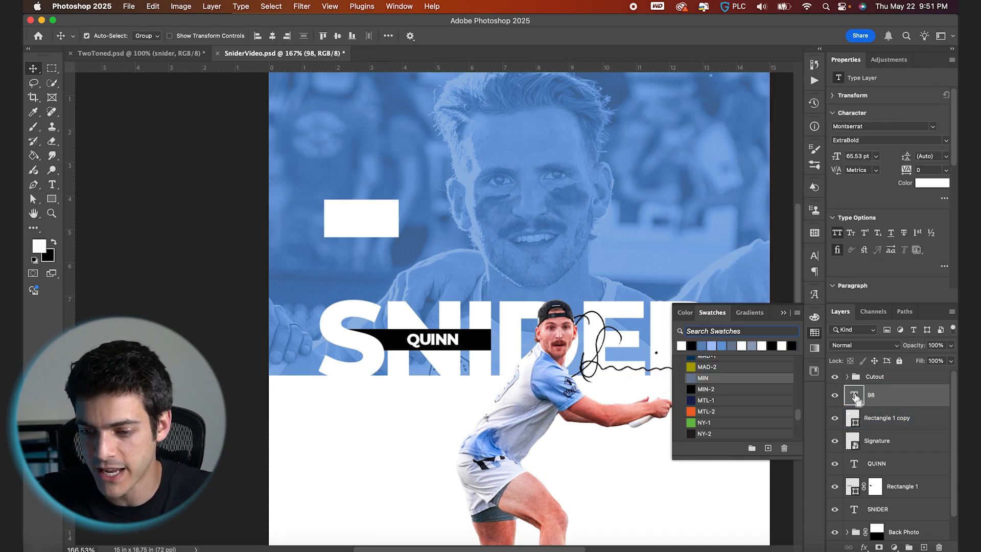
{"action": "left_click", "coordinate": [856, 398], "text": "super"}
{"action": "left_click", "coordinate": [835, 395]}
{"action": "left_click", "coordinate": [854, 418]}
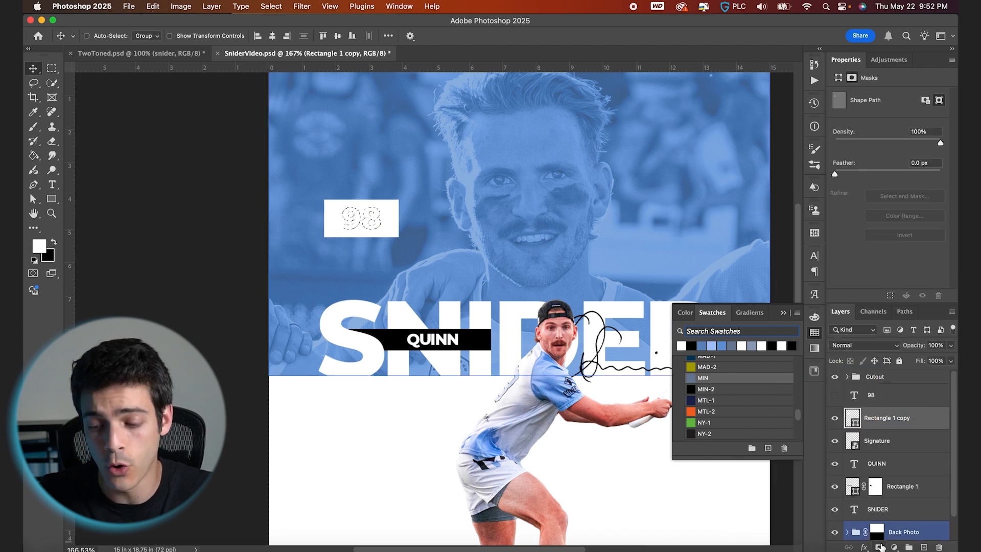
{"action": "left_click", "coordinate": [879, 546]}
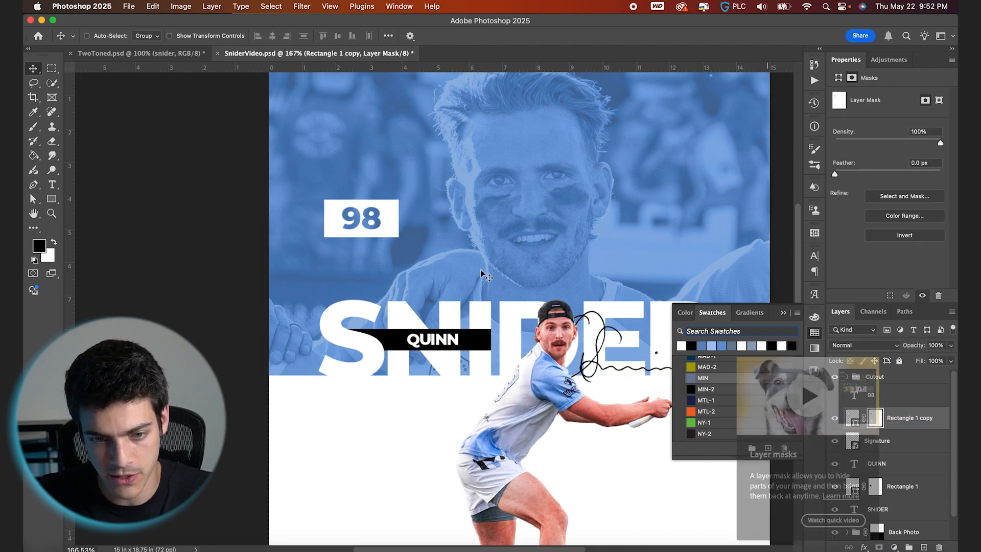
- Shrink the 98 badge to about 1.83 × 0.99 in and align it to the canvas's left edge
{"action": "scroll", "coordinate": [357, 211], "scroll_direction": "up", "scroll_amount": 3}
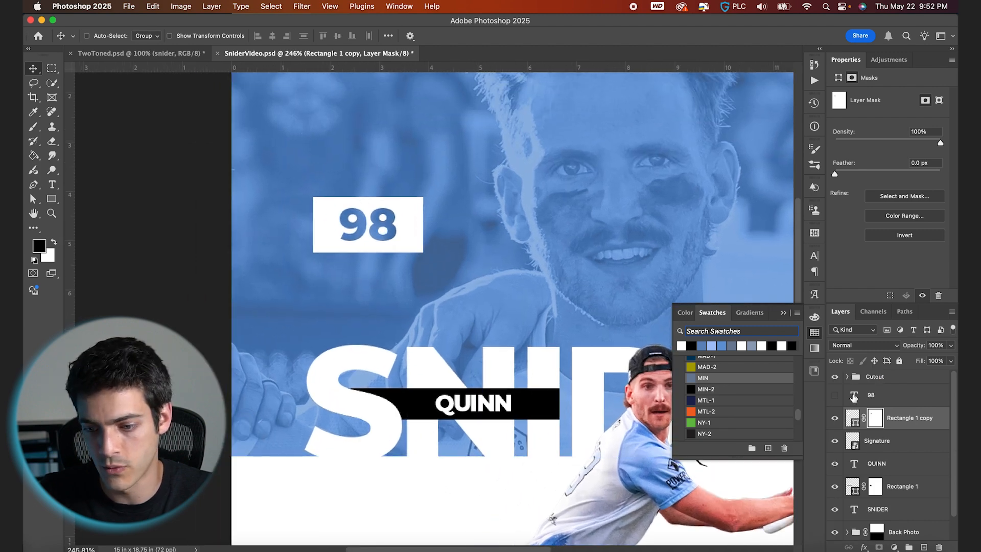
{"action": "left_click", "coordinate": [862, 420]}
{"action": "key", "text": "super+t"}
{"action": "mouse_move", "coordinate": [368, 252]}
{"action": "left_mouse_down"}
{"action": "mouse_move", "coordinate": [370, 241]}
{"action": "mouse_move", "coordinate": [375, 250]}
{"action": "left_mouse_up"}
{"action": "left_click_drag", "start_coordinate": [423, 225], "coordinate": [413, 224]}
{"action": "left_click_drag", "start_coordinate": [356, 212], "coordinate": [315, 136]}
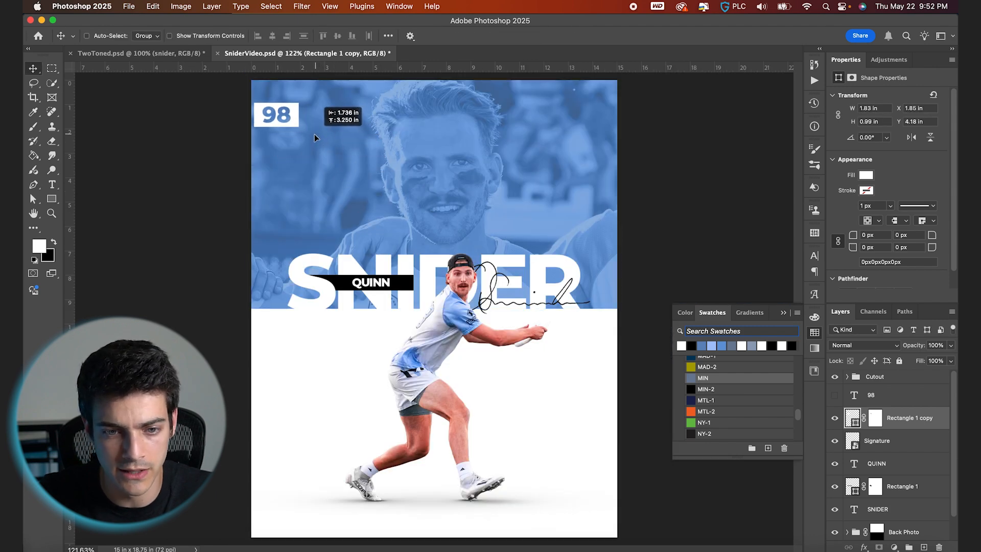
{"action": "key", "text": "super+a"}
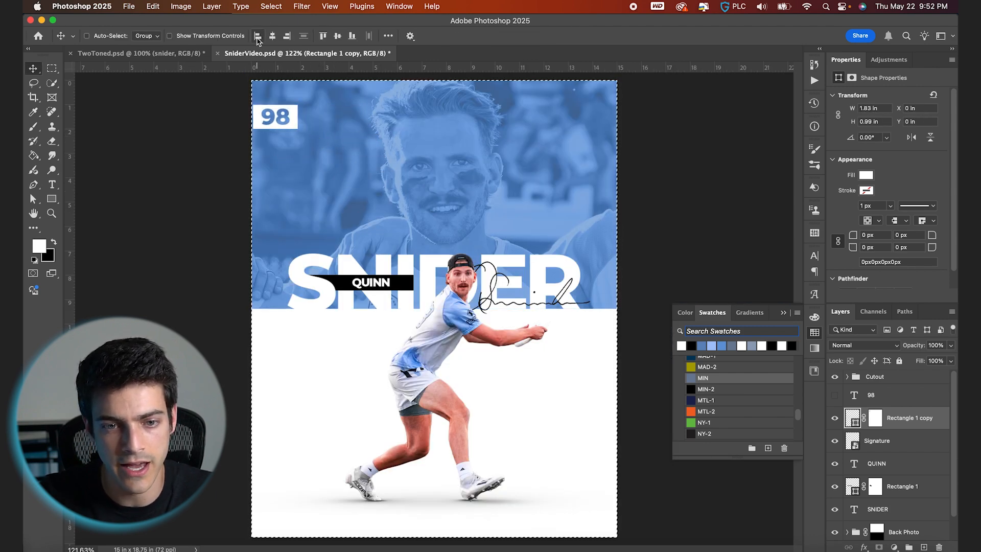
{"action": "left_click", "coordinate": [260, 38]}
{"action": "key", "text": "super+d"}
- Nudge the badge up to 1 in from the top, checking it against the grid
{"action": "key", "text": "super+apostrophe"}
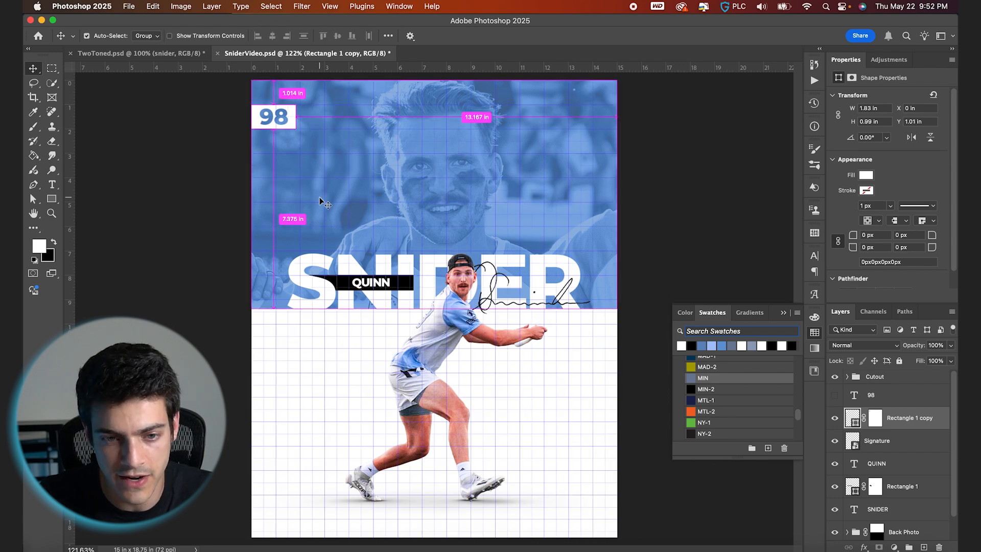
{"action": "scroll", "coordinate": [321, 202], "scroll_direction": "up", "scroll_amount": 5}
{"action": "key", "text": "Up"}
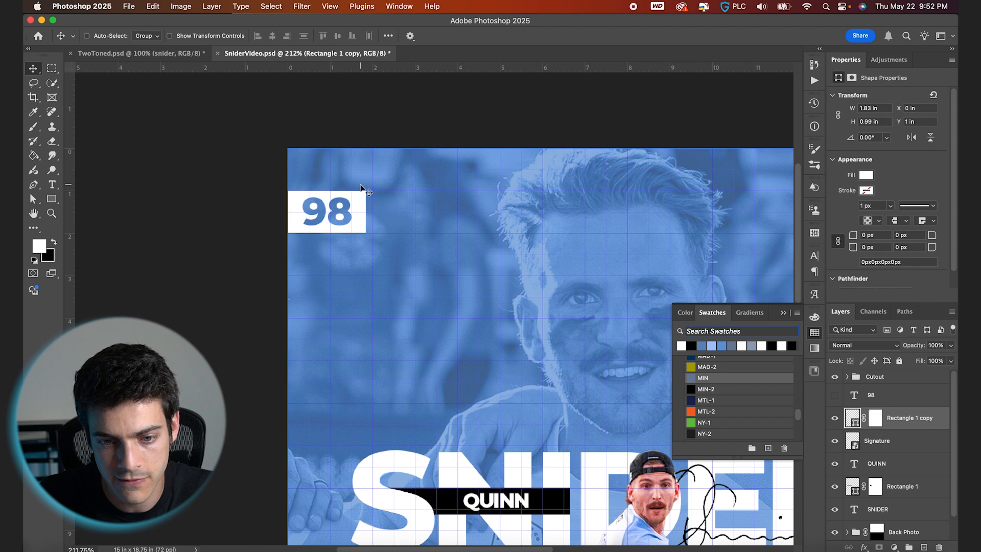
{"action": "key", "text": "super+apostrophe"}
{"action": "key", "text": "super+0"}
- Add a 12 pt text block beside the badge reading QUINN SNIDER, MINNESOTA WIND CHILL, NUMBER NINETY-EIGHT on three lines
{"action": "key", "text": "super+alt+shift+n"}
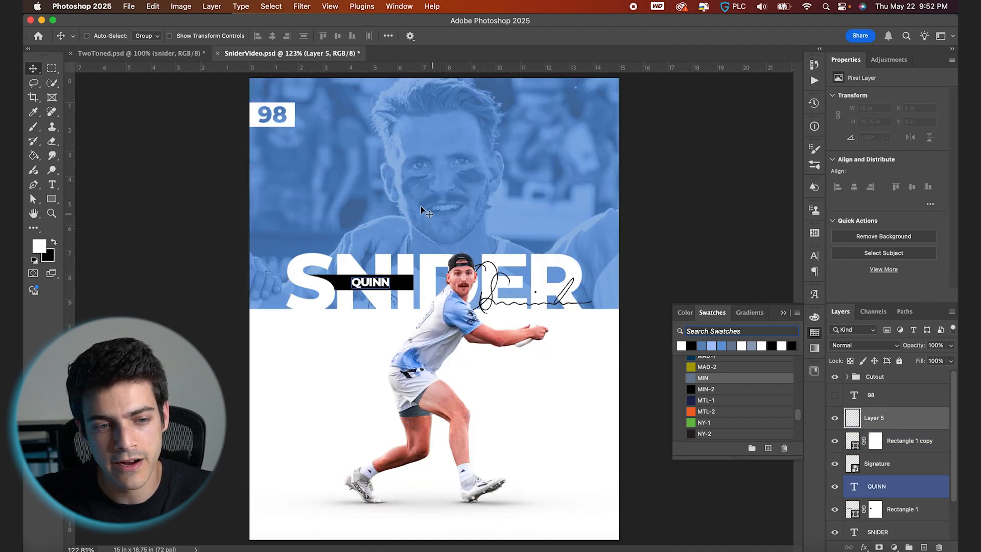
{"action": "key", "text": "t"}
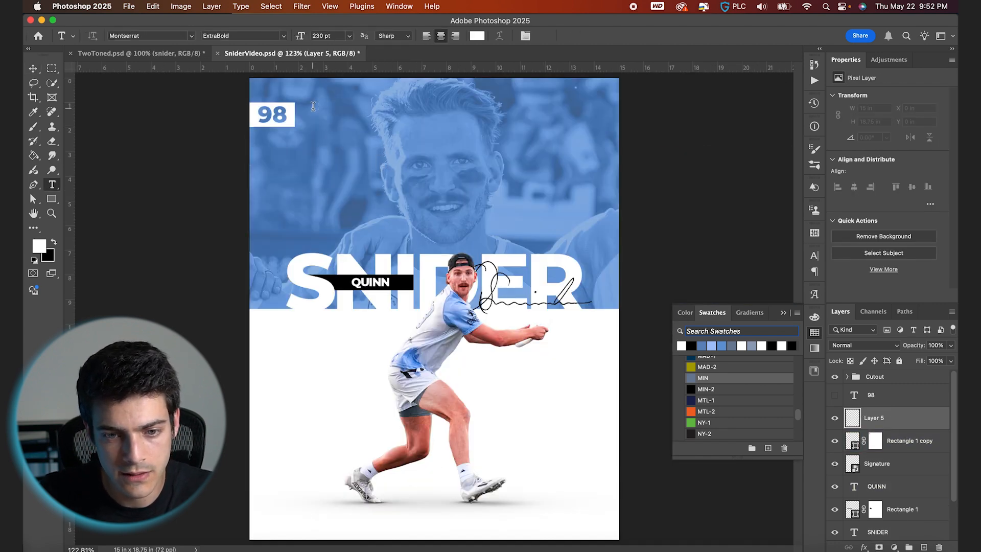
{"action": "left_click", "coordinate": [338, 117]}
{"action": "type", "text": "QUINN SNIDER"}
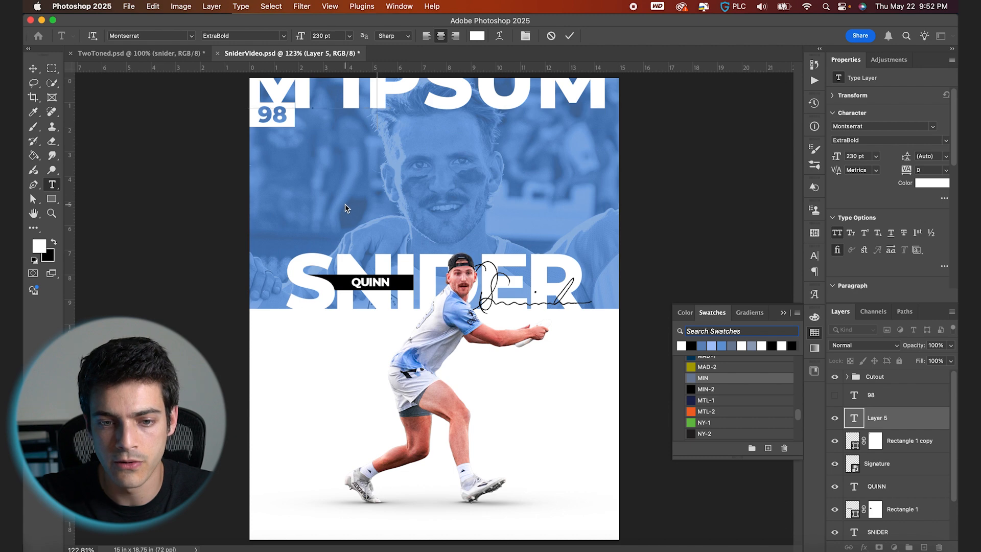
{"action": "key", "text": "super+a"}
{"action": "left_click", "coordinate": [332, 36]}
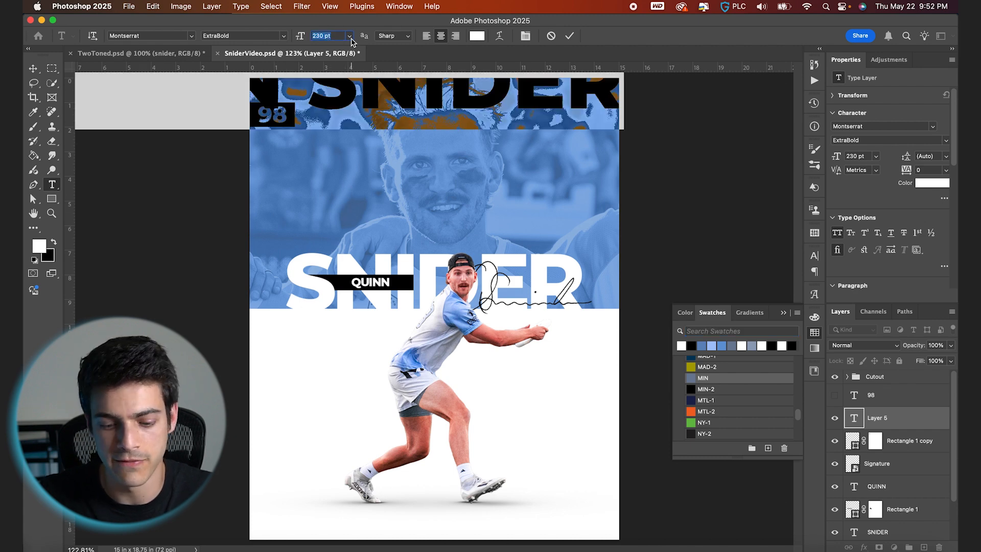
{"action": "key", "text": "Return"}
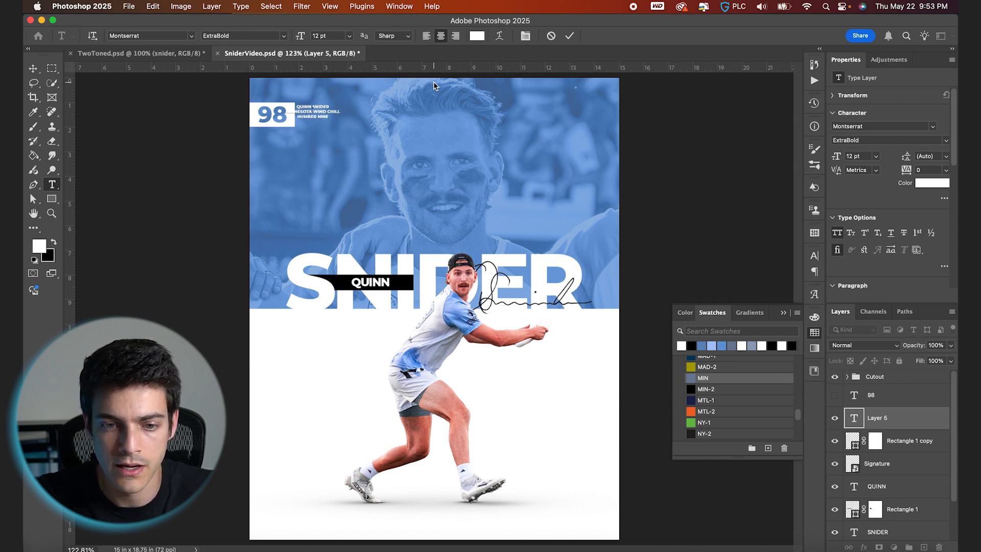
- Left-align the text block and commit it
{"action": "key", "text": "super+a"}
{"action": "key", "text": "super+shift+l"}
{"action": "left_click", "coordinate": [570, 36]}
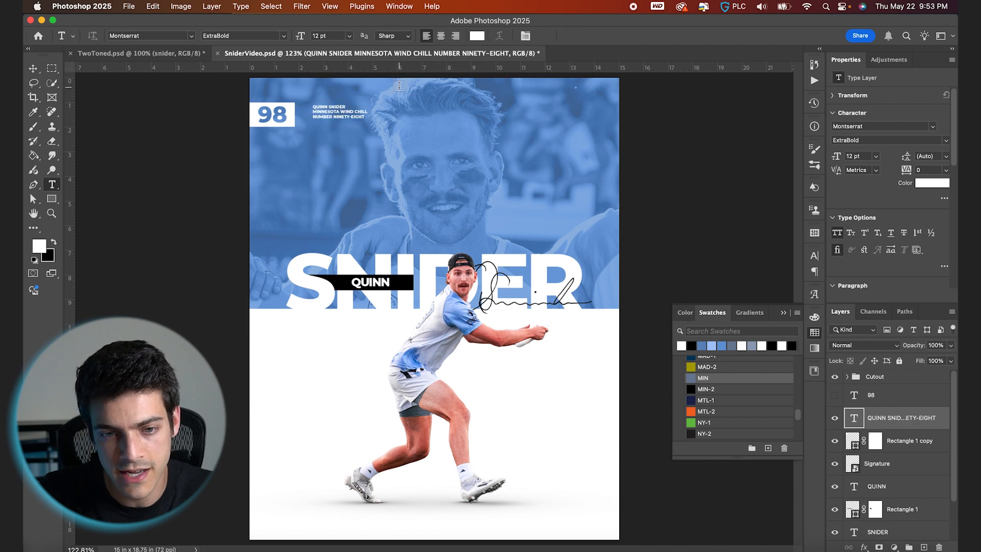
- Set the text block's font style to SemiBold and its tracking to 100
{"action": "left_click", "coordinate": [277, 35]}
{"action": "left_click", "coordinate": [272, 113]}
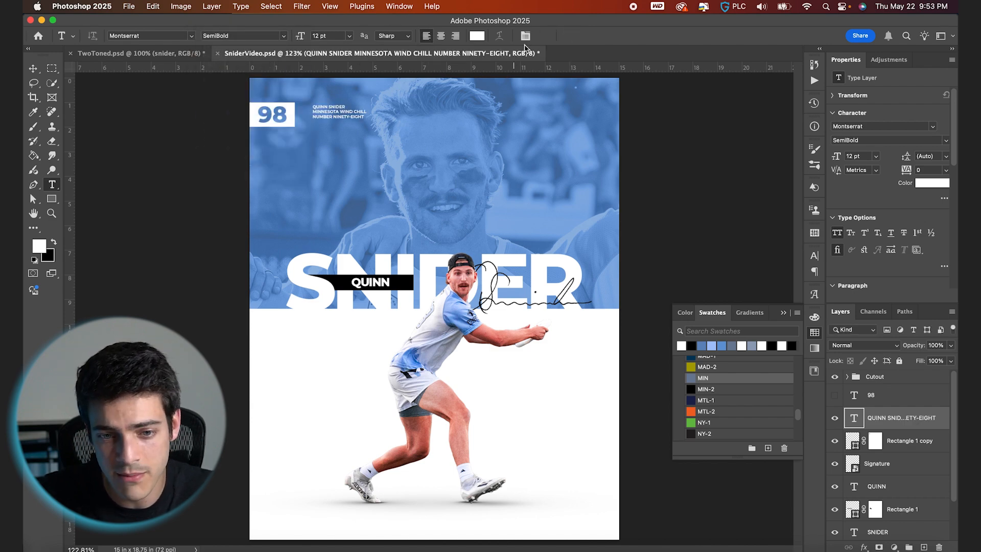
{"action": "left_click", "coordinate": [525, 36]}
{"action": "left_click_drag", "start_coordinate": [749, 299], "coordinate": [751, 302]}
{"action": "key", "text": "Return"}
- Move the text block and set its leading to 20 pt
{"action": "key", "text": "v"}
{"action": "left_click_drag", "start_coordinate": [397, 143], "coordinate": [389, 144]}
{"action": "left_click", "coordinate": [785, 285]}
{"action": "key", "text": "Up"}
{"action": "key", "text": "Up"}
{"action": "key", "text": "Up"}
{"action": "key", "text": "Up"}
{"action": "key", "text": "Up"}
{"action": "key", "text": "Up"}
{"action": "key", "text": "Return"}
- Position the text block just right of the 98 badge, aligned with it
{"action": "key", "text": "super+plus"}
{"action": "key", "text": "super+plus"}
{"action": "scroll", "coordinate": [341, 146], "scroll_direction": "up", "scroll_amount": 5}
{"action": "scroll", "coordinate": [342, 145], "scroll_direction": "left", "scroll_amount": 3}
{"action": "left_click_drag", "start_coordinate": [404, 199], "coordinate": [368, 203]}
{"action": "key", "text": "Up"}
{"action": "left_click_drag", "start_coordinate": [346, 209], "coordinate": [388, 205]}
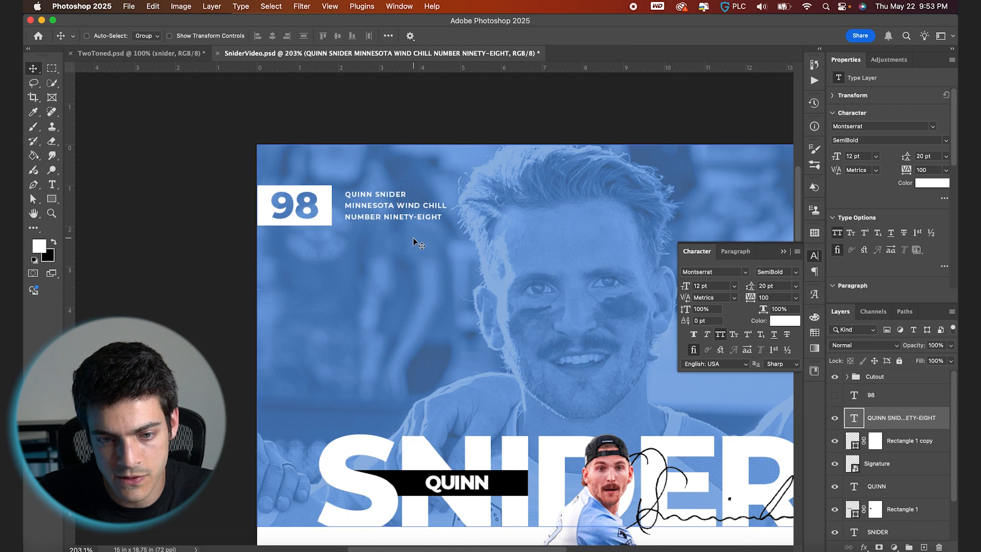
{"action": "key", "text": "super+0"}
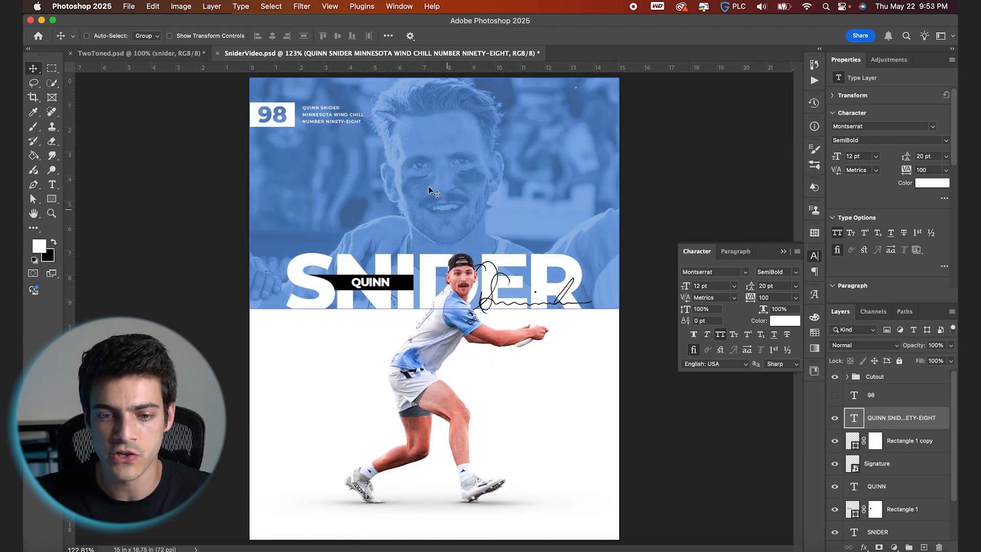
- Nudge the face photo inside the Back Photo group slightly right and save the document
{"action": "scroll", "coordinate": [888, 459], "scroll_direction": "down", "scroll_amount": 3}
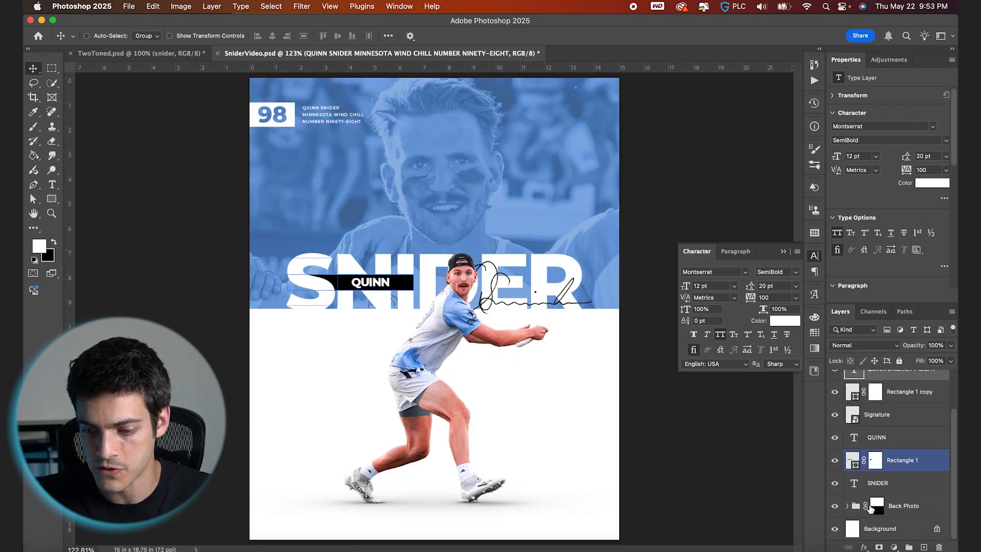
{"action": "left_click", "coordinate": [848, 508]}
{"action": "scroll", "coordinate": [854, 508], "scroll_direction": "down", "scroll_amount": 3}
{"action": "left_click", "coordinate": [888, 505]}
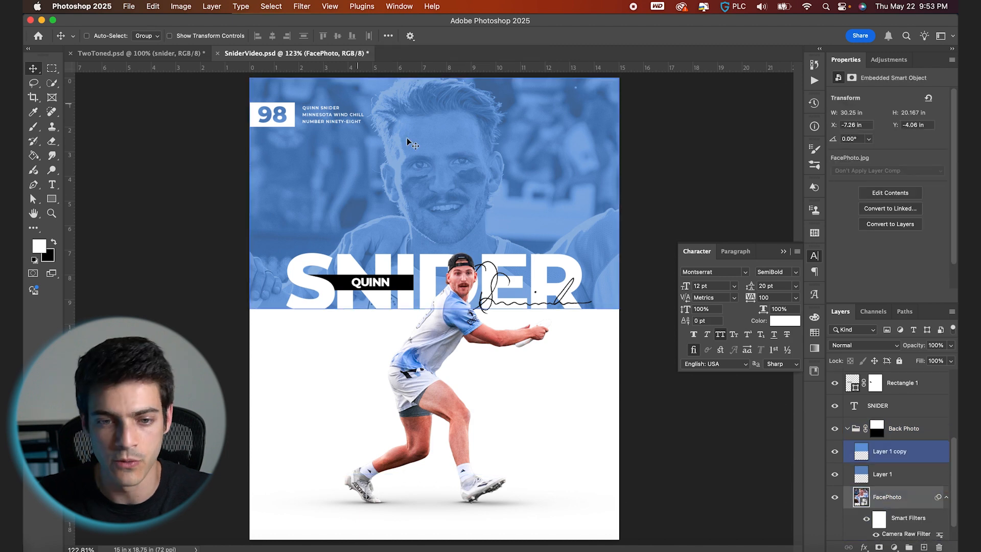
{"action": "left_click_drag", "start_coordinate": [469, 188], "coordinate": [489, 188]}
{"action": "key", "text": "Left"}
{"action": "key", "text": "Left"}
{"action": "key", "text": "Left"}
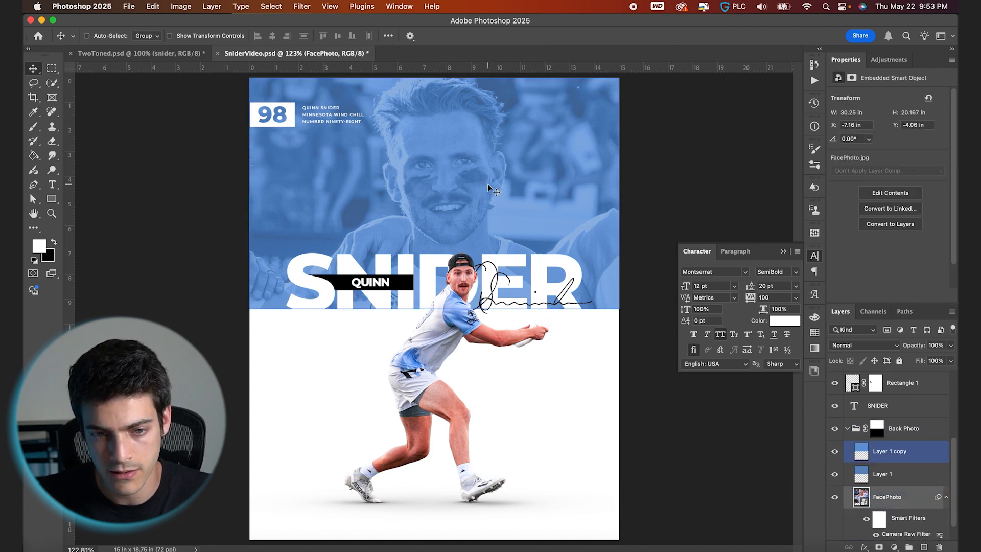
{"action": "key", "text": "cmd+s"}
{"action": "scroll", "coordinate": [852, 432], "scroll_direction": "up", "scroll_amount": 5}
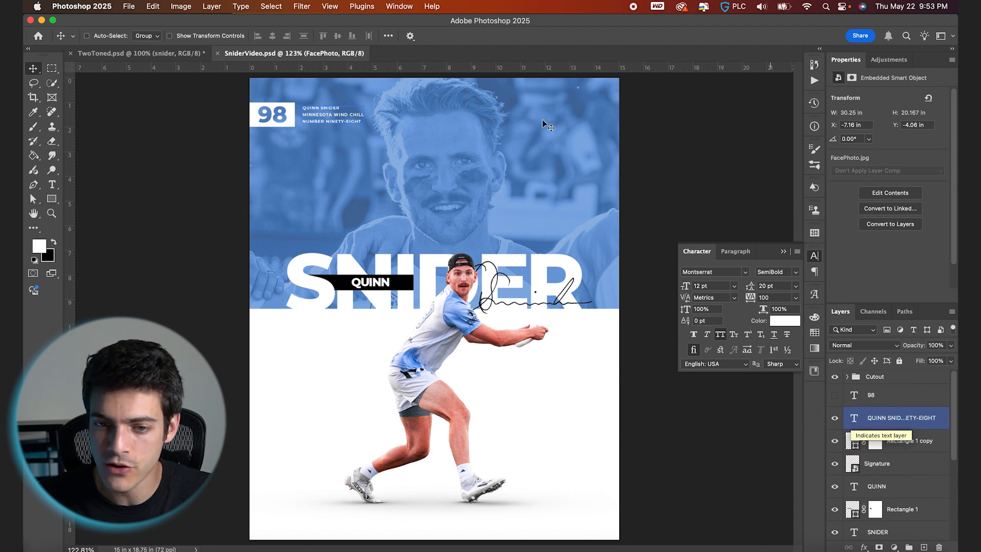
- Duplicate the QUINN label above the text block and move the copy to the photo's upper-right area
{"action": "left_click", "coordinate": [852, 441]}
{"action": "left_click", "coordinate": [855, 487]}
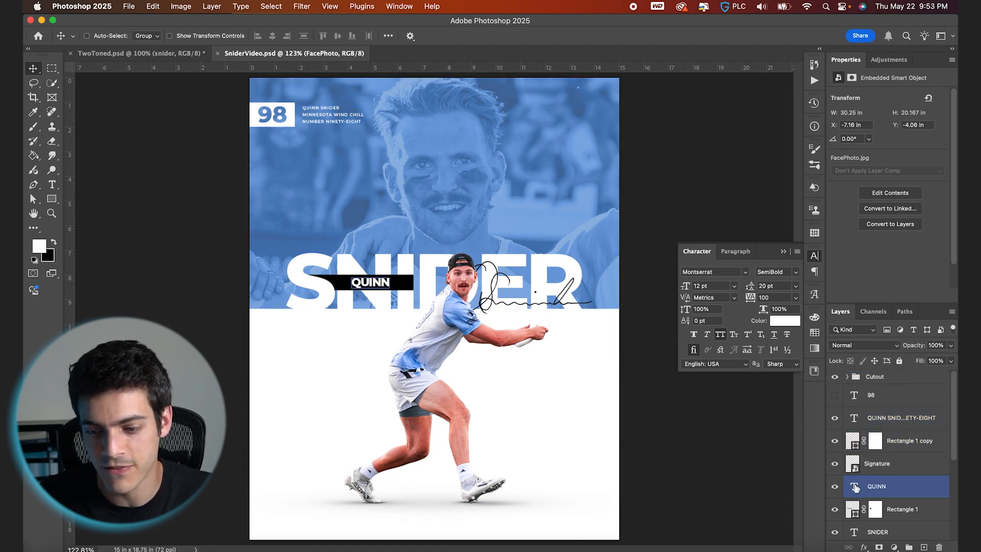
{"action": "left_click_drag", "start_coordinate": [855, 489], "coordinate": [845, 430]}
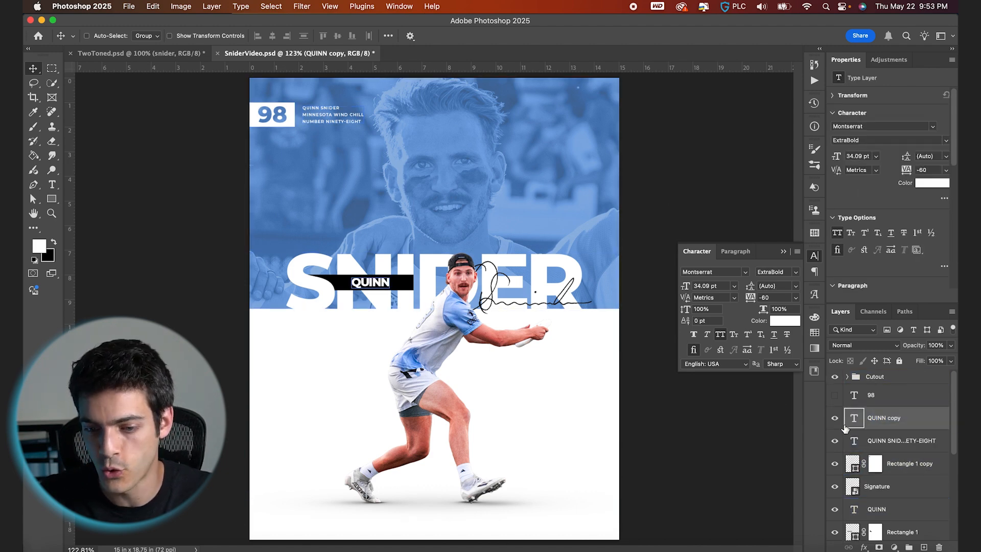
{"action": "left_click_drag", "start_coordinate": [385, 336], "coordinate": [560, 188]}
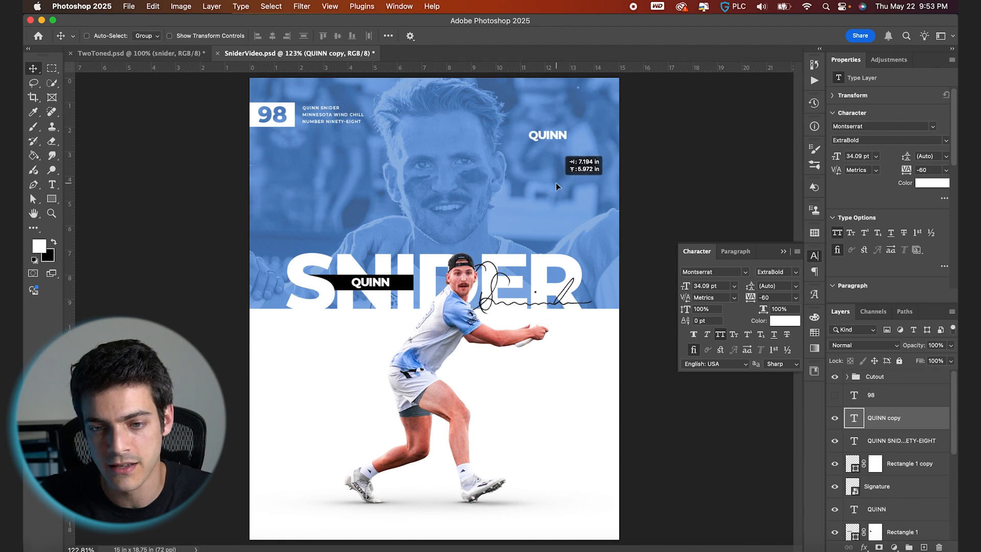
- Change the copied label to a Q set in the Silenter font
{"action": "double_click", "coordinate": [554, 134]}
{"action": "left_click", "coordinate": [716, 273]}
{"action": "type", "text": "Silenter"}
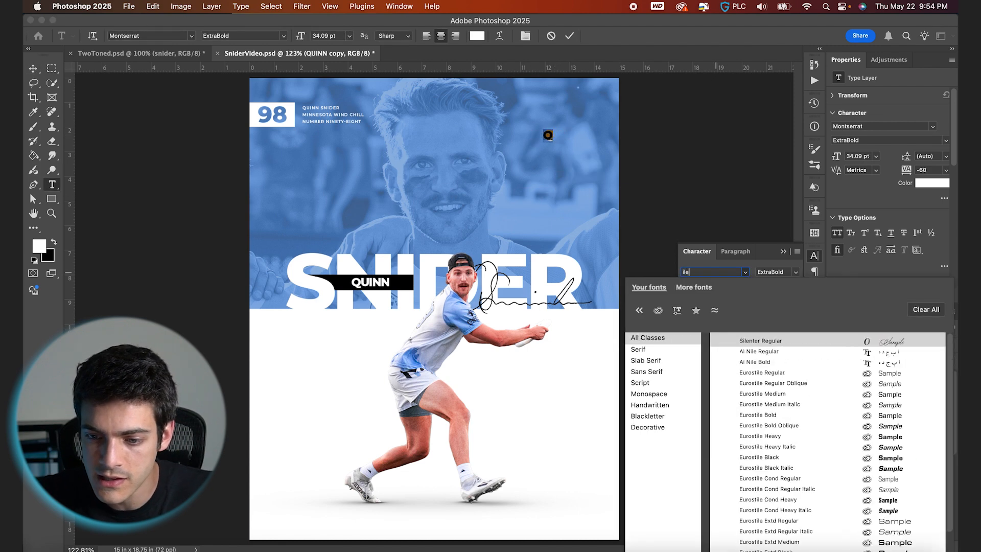
{"action": "key", "text": "Return"}
{"action": "left_click", "coordinate": [570, 36]}
- Scale the Q monogram up and move it to the photo's upper-right corner
{"action": "key", "text": "super+t"}
{"action": "left_click_drag", "start_coordinate": [555, 128], "coordinate": [575, 113]}
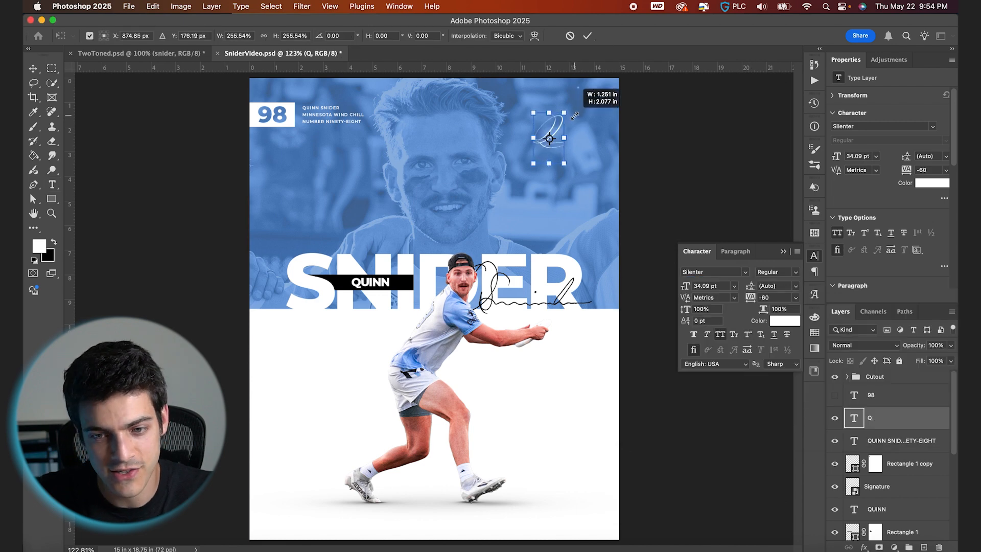
{"action": "key", "text": "Return"}
{"action": "key", "text": "v"}
{"action": "left_click_drag", "start_coordinate": [581, 148], "coordinate": [594, 143]}
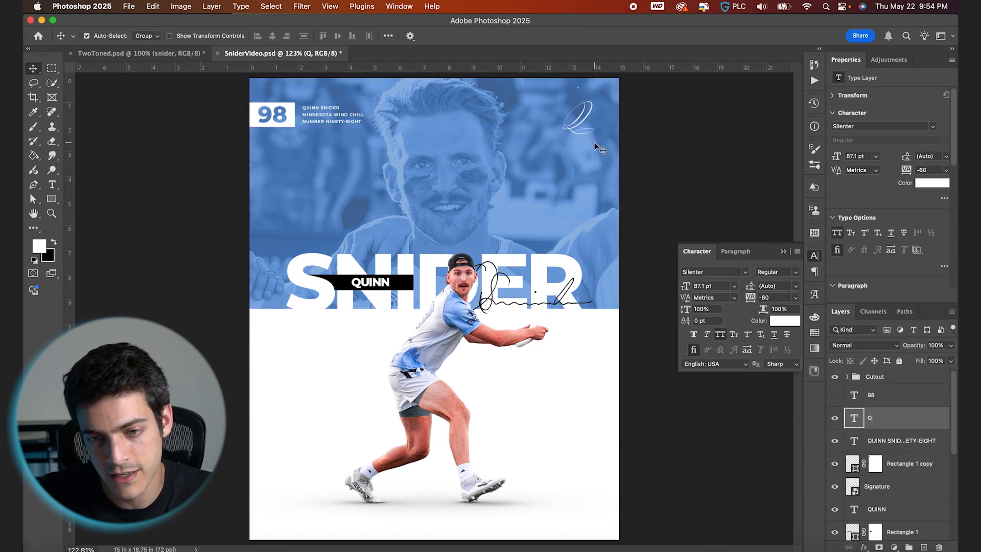
- Nudge the Q monogram right and down, then scale it down slightly to about 68 pt
{"action": "key", "text": "super+'"}
{"action": "scroll", "coordinate": [593, 159], "scroll_direction": "up", "scroll_amount": 2}
{"action": "key", "text": "Right"}
{"action": "scroll", "coordinate": [593, 160], "scroll_direction": "up", "scroll_amount": 1}
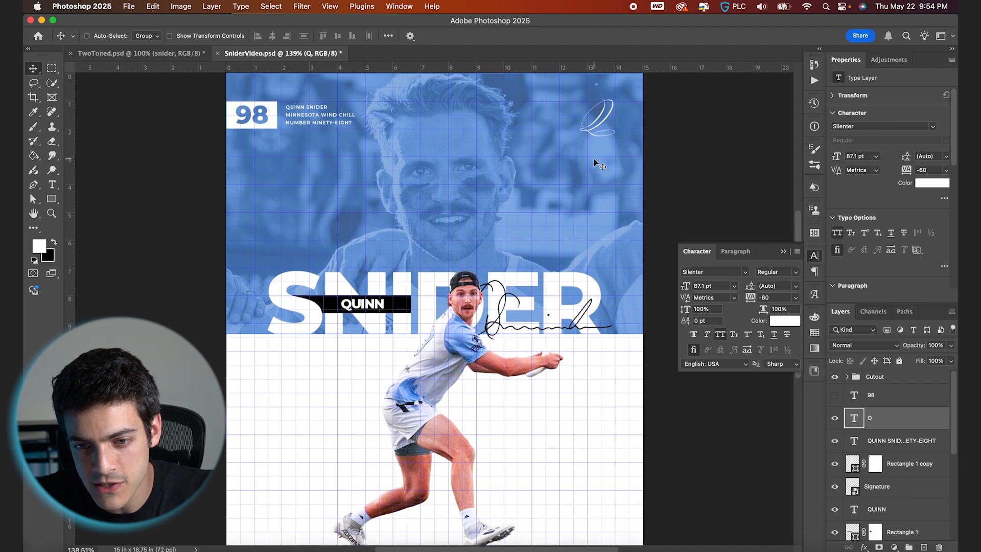
{"action": "key", "text": "Down"}
{"action": "key", "text": "Down"}
{"action": "key", "text": "Down"}
{"action": "key", "text": "super+t"}
{"action": "left_click_drag", "start_coordinate": [586, 155], "coordinate": [589, 146]}
{"action": "key", "text": "Return"}
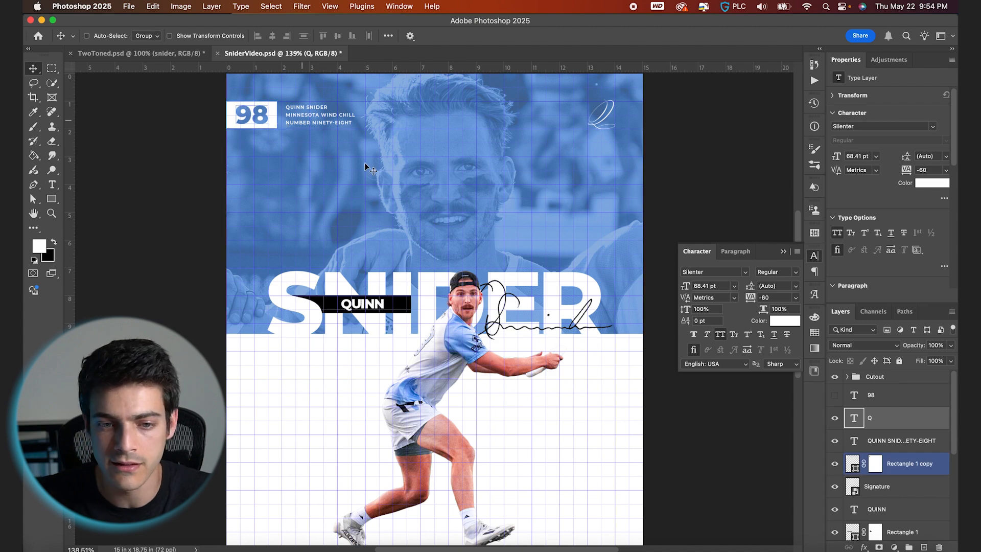
- Duplicate the Q monogram layer and save the document
{"action": "key", "text": "super+0"}
{"action": "key", "text": "super+apostrophe"}
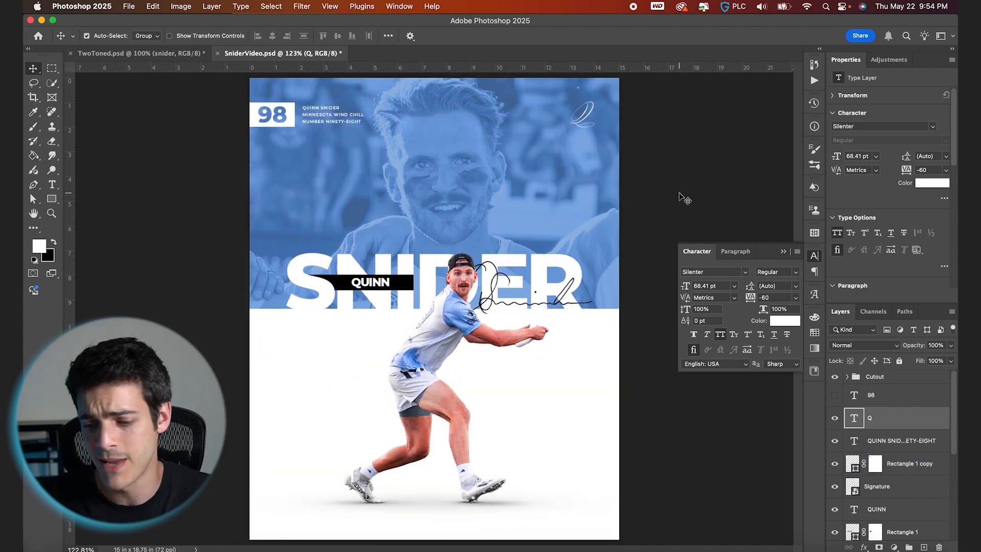
{"action": "key", "text": "super+j"}
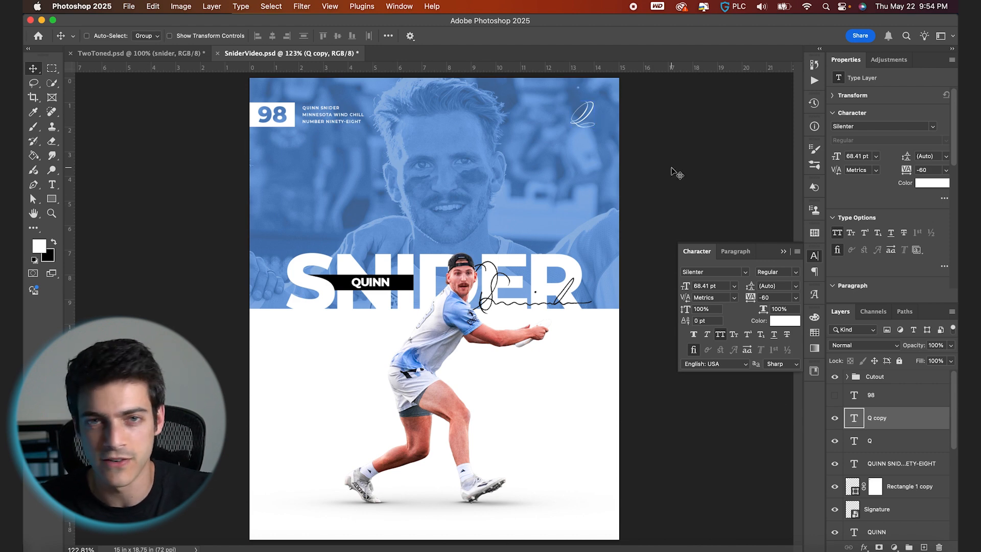
{"action": "key", "text": "super+s"}
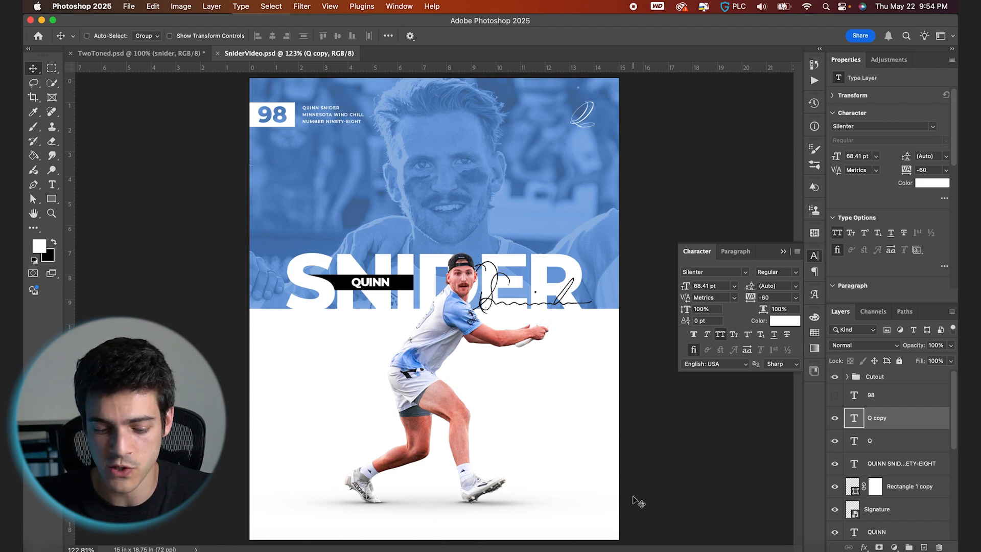
- Draw a small black circle about 0.44 in wide near the poster's lower-right corner with the Ellipse tool
{"action": "key", "text": "super+shift+alt+n"}
{"action": "left_click", "coordinate": [51, 199]}
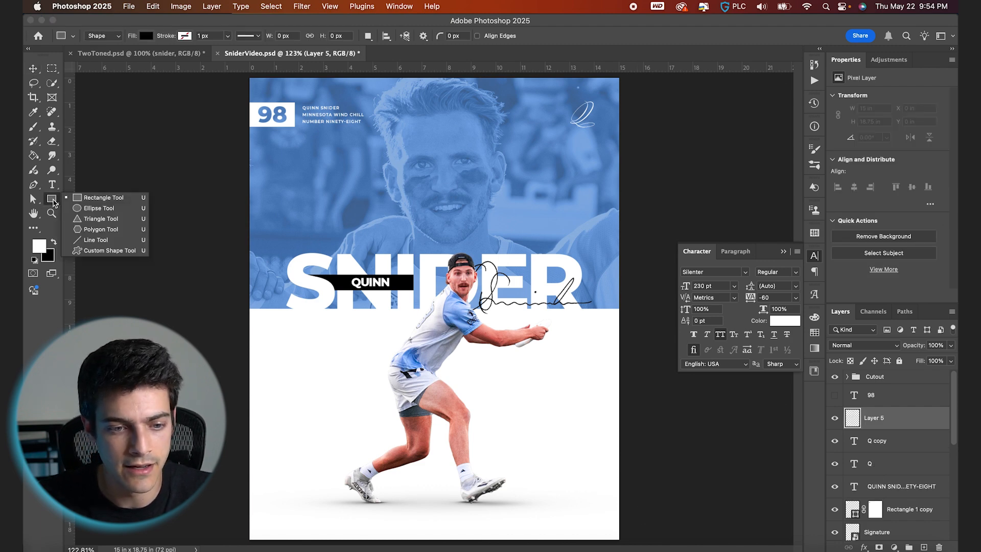
{"action": "left_click", "coordinate": [99, 208]}
{"action": "scroll", "coordinate": [664, 500], "scroll_direction": "up", "scroll_amount": 5}
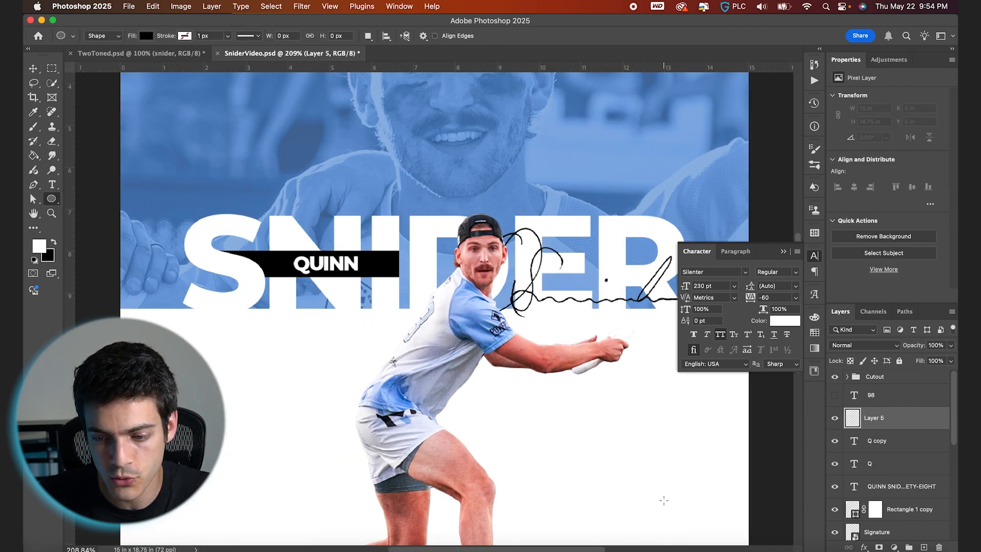
{"action": "key", "text": "x"}
{"action": "left_click_drag", "start_coordinate": [495, 415], "coordinate": [499, 416]}
{"action": "key", "text": "v"}
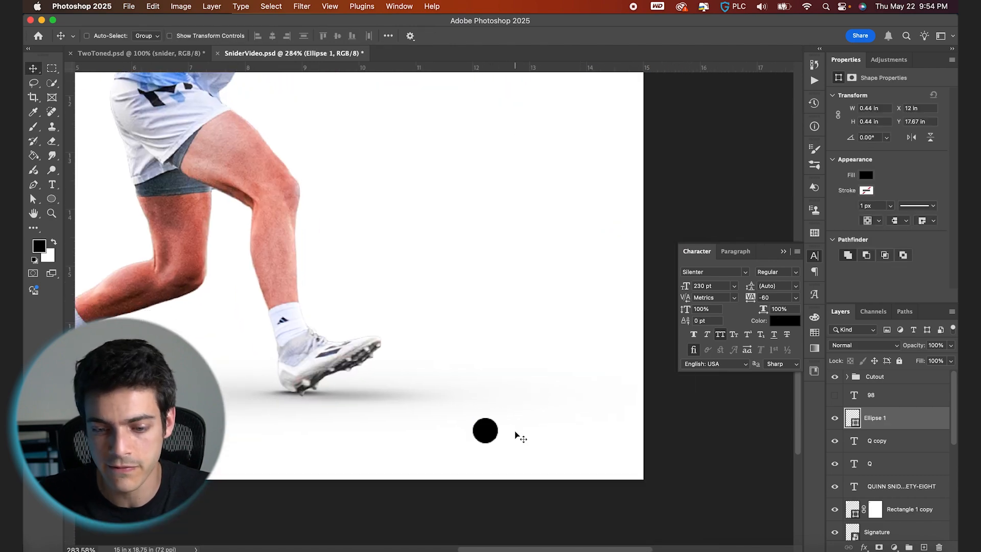
- Duplicate the circle twice, spacing the copies evenly to its right in a row
{"action": "key", "text": "super+j"}
{"action": "key", "text": "shift+Right"}
{"action": "key", "text": "shift+Right"}
{"action": "key", "text": "shift+Right"}
{"action": "key", "text": "shift+Right"}
{"action": "key", "text": "shift+Right"}
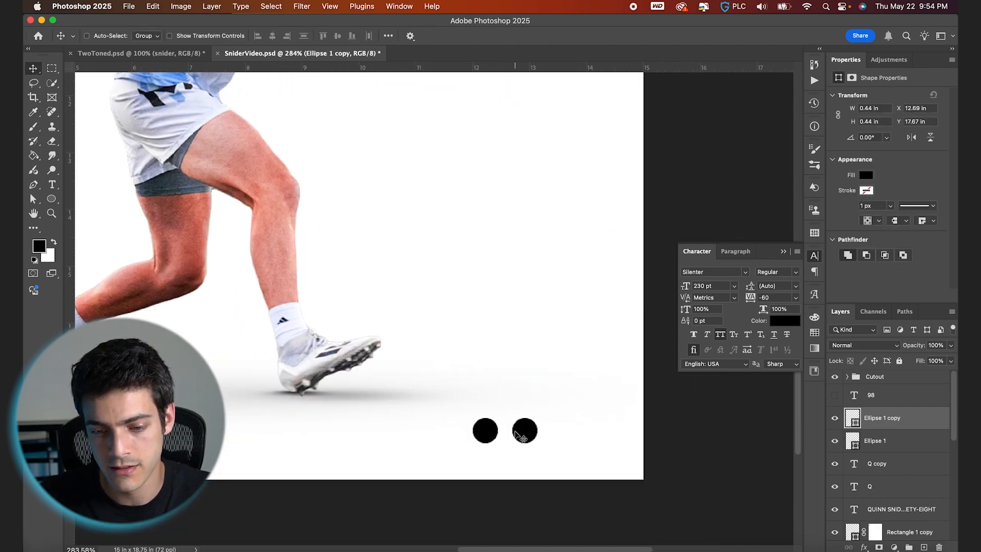
{"action": "key", "text": "super+j"}
{"action": "key", "text": "shift+Right"}
{"action": "key", "text": "shift+Right"}
{"action": "key", "text": "shift+Right"}
{"action": "key", "text": "shift+Right"}
{"action": "key", "text": "shift+Right"}
{"action": "key", "text": "shift+Right"}
{"action": "key", "text": "shift+Left"}
- Fill the first circle with the blue swatch
{"action": "left_click", "coordinate": [873, 441]}
{"action": "left_click", "coordinate": [867, 457]}
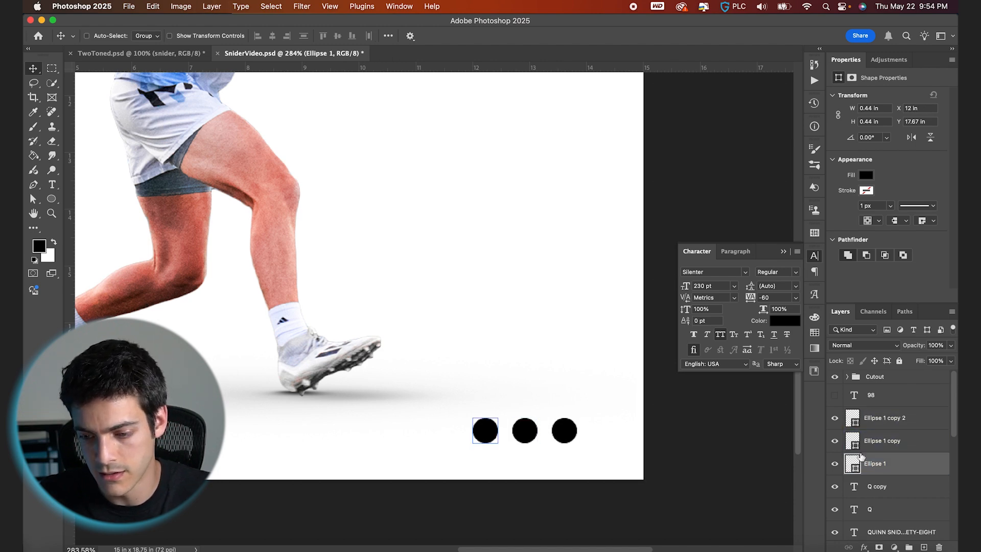
{"action": "left_click", "coordinate": [815, 332]}
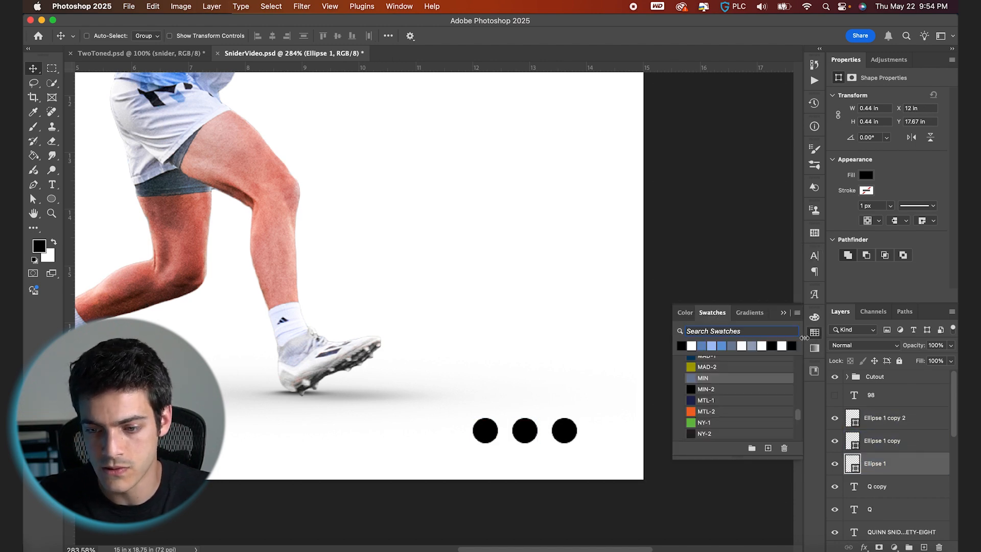
{"action": "left_click", "coordinate": [723, 346]}
{"action": "scroll", "coordinate": [560, 346], "scroll_direction": "down", "scroll_amount": 5}
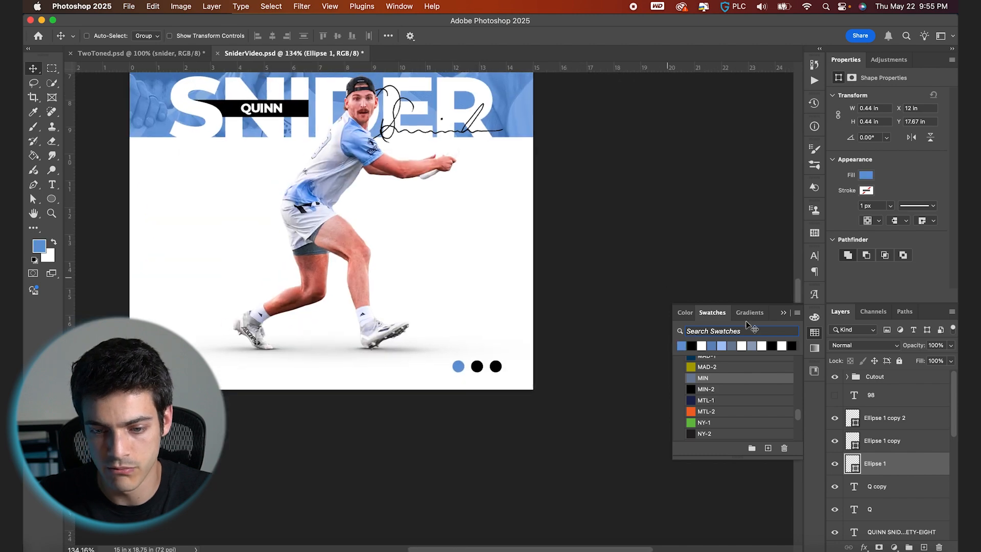
- Give the third circle a 3 px blue stroke layer style and set its fill to 0%
{"action": "left_click", "coordinate": [861, 444]}
{"action": "left_click", "coordinate": [879, 417]}
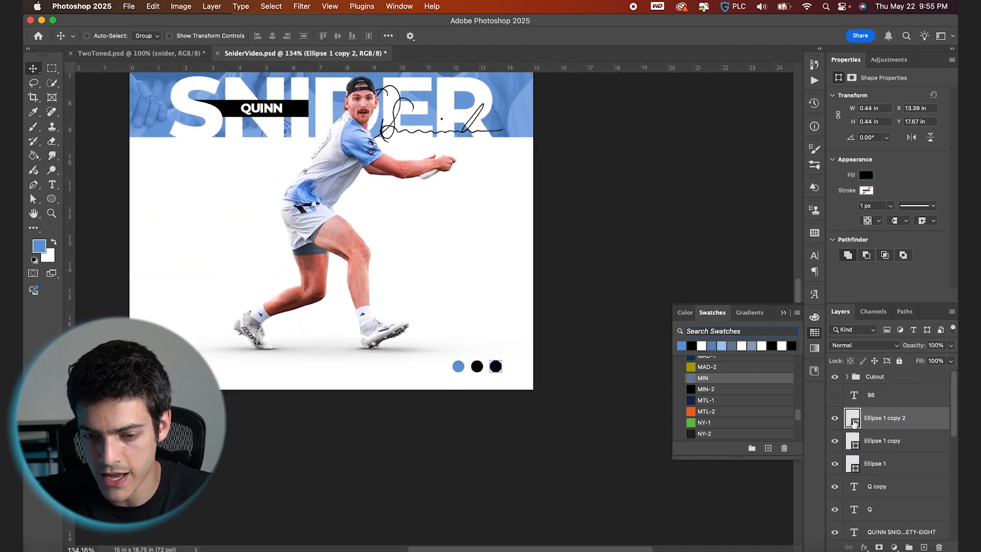
{"action": "left_click", "coordinate": [865, 547]}
{"action": "left_click", "coordinate": [876, 484]}
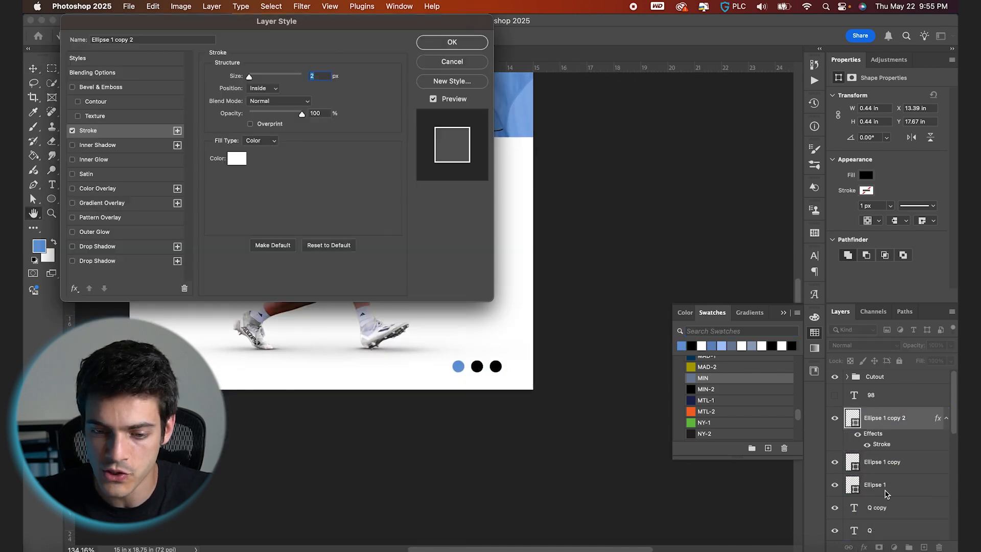
{"action": "left_click", "coordinate": [236, 158]}
{"action": "left_click", "coordinate": [681, 344]}
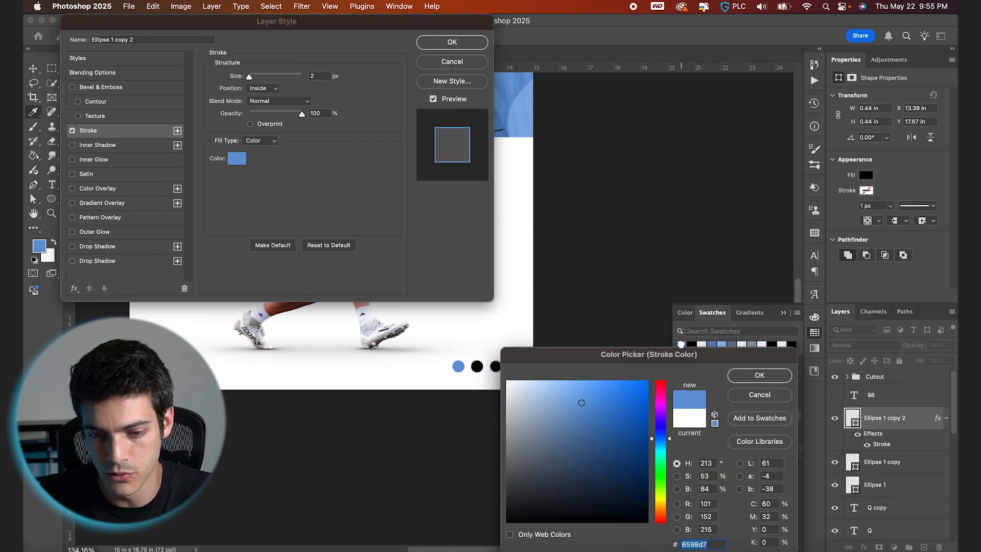
{"action": "key", "text": "Return"}
{"action": "key", "text": "Return"}
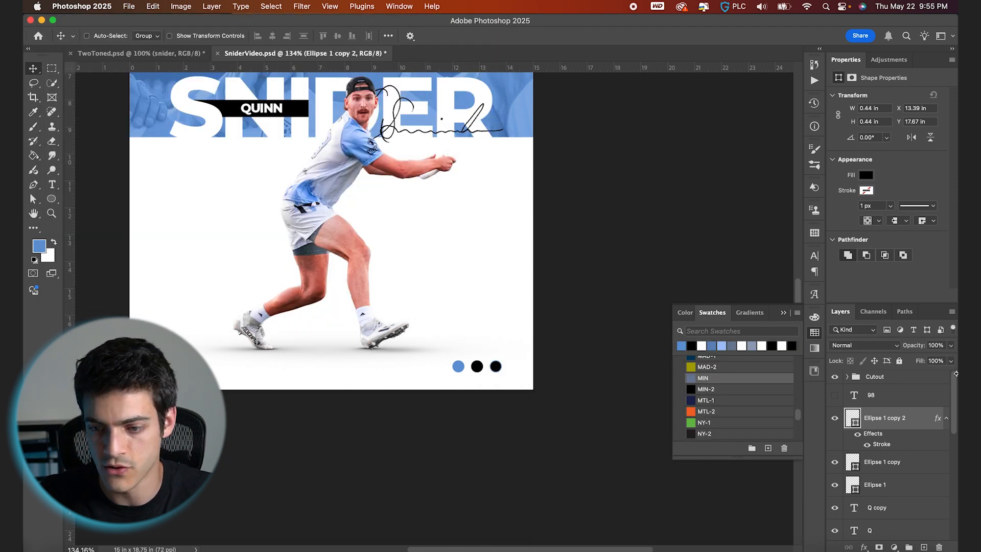
{"action": "left_click_drag", "start_coordinate": [921, 361], "coordinate": [617, 336]}
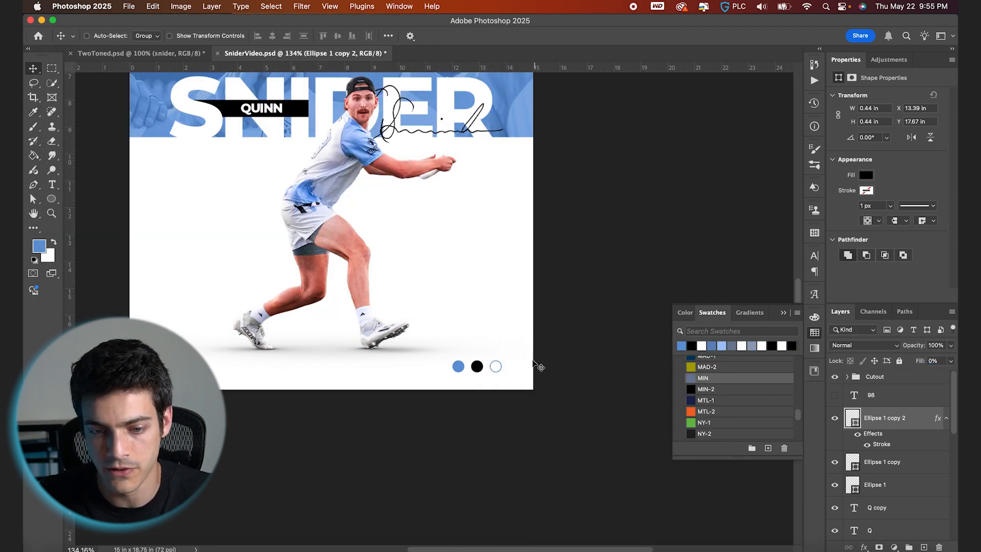
{"action": "double_click", "coordinate": [880, 445]}
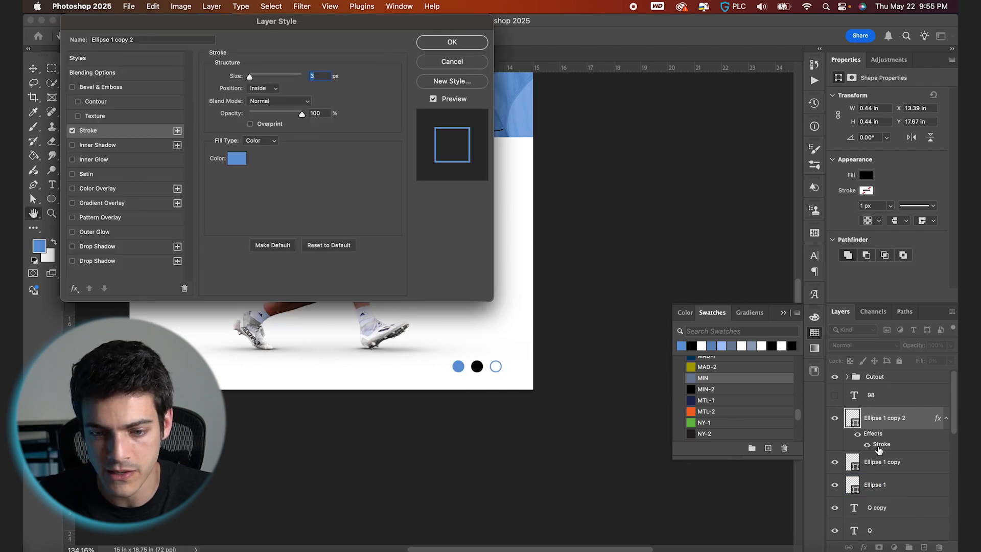
{"action": "key", "text": "Return"}
- Group the three circles and name the group Circes
{"action": "key", "text": "super+0"}
{"action": "left_click", "coordinate": [890, 486], "text": "shift"}
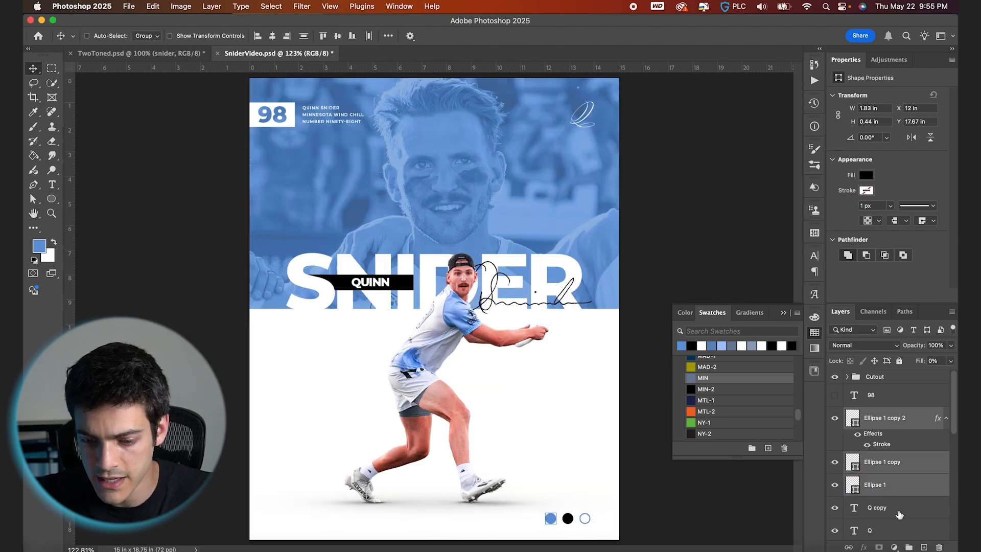
{"action": "key", "text": "super+g"}
{"action": "double_click", "coordinate": [854, 406]}
{"action": "type", "text": "C"}
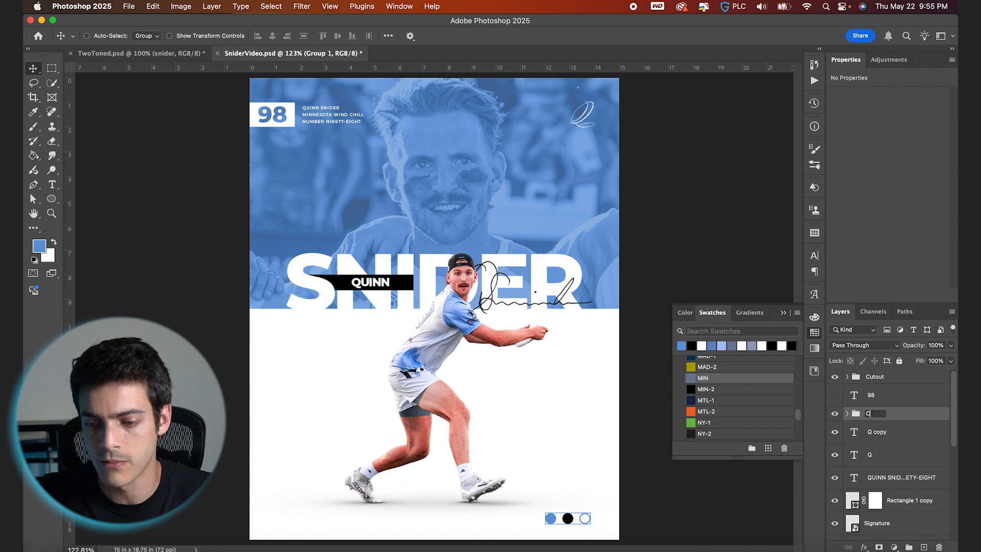
{"action": "type", "text": "irlc"}
{"action": "type", "text": "es"}
{"action": "key", "text": "Return"}
- Scale the circle group down and nudge it into the poster's lower-right corner
{"action": "key", "text": "super+t"}
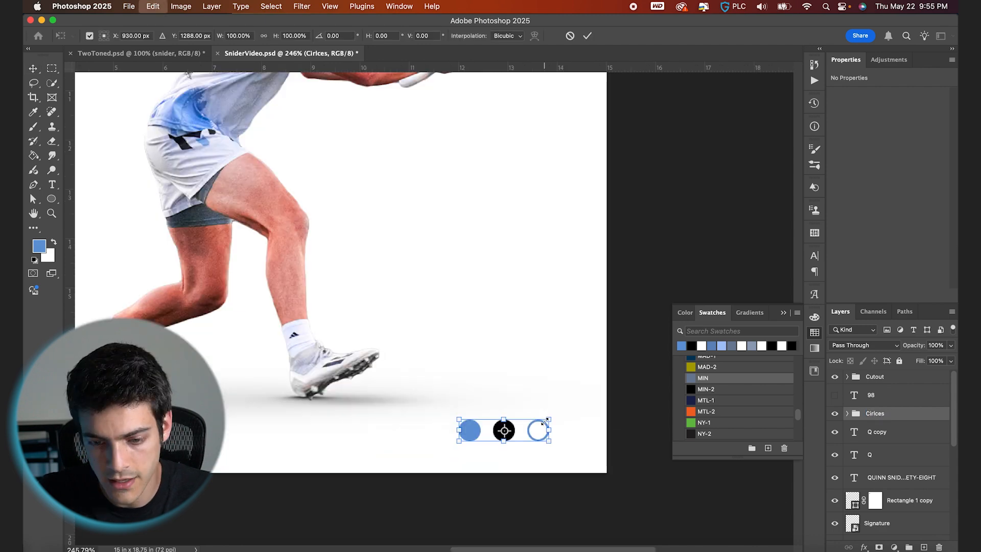
{"action": "left_click_drag", "start_coordinate": [549, 419], "coordinate": [541, 422]}
{"action": "key", "text": "Return"}
{"action": "key", "text": "super+0"}
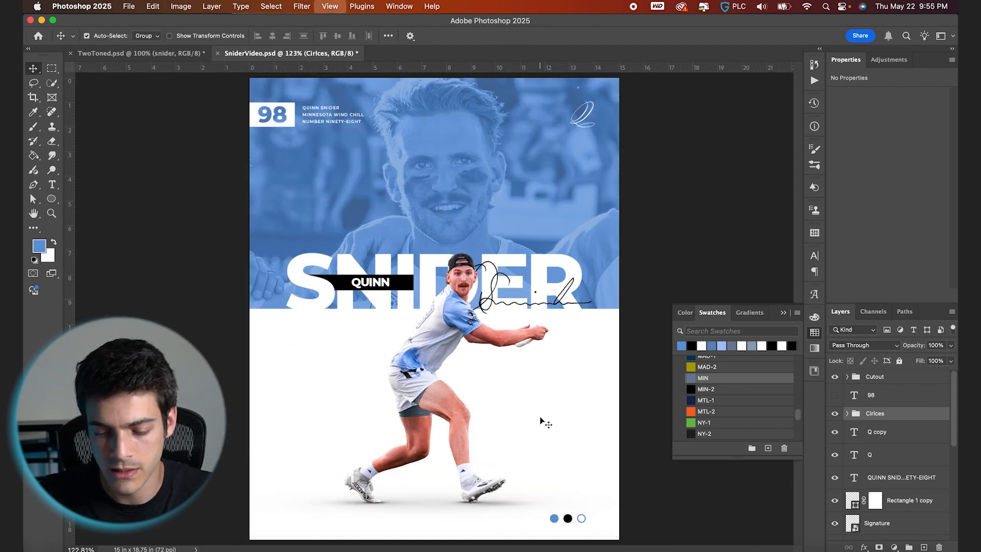
{"action": "key", "text": "super+apostrophe"}
{"action": "key", "text": "shift+Up"}
{"action": "key", "text": "shift+Up"}
{"action": "key", "text": "shift+Right"}
{"action": "key", "text": "shift+Right"}
{"action": "key", "text": "shift+Right"}
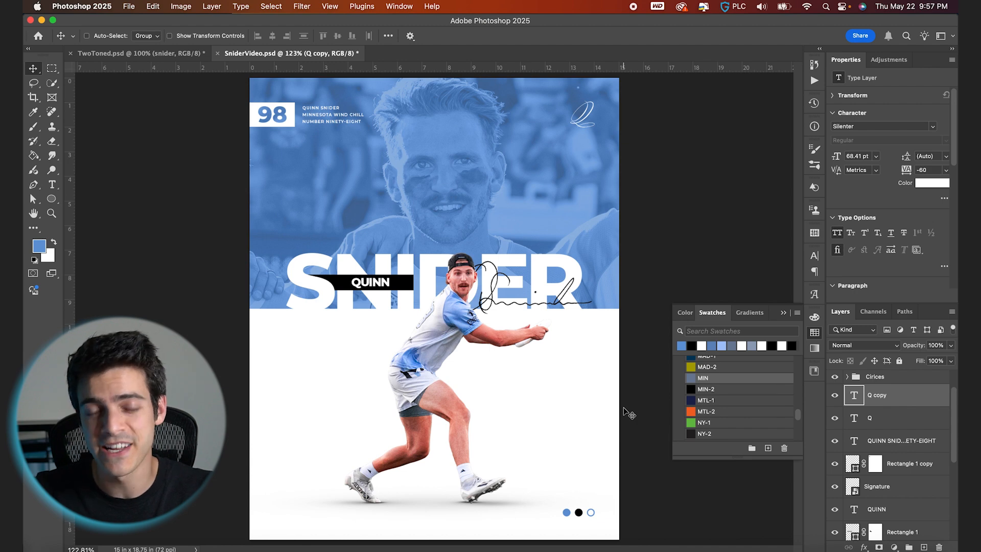
- Duplicate the QUINN label, move the copy to the top of the layer stack and onto the photo
{"action": "left_click", "coordinate": [854, 511]}
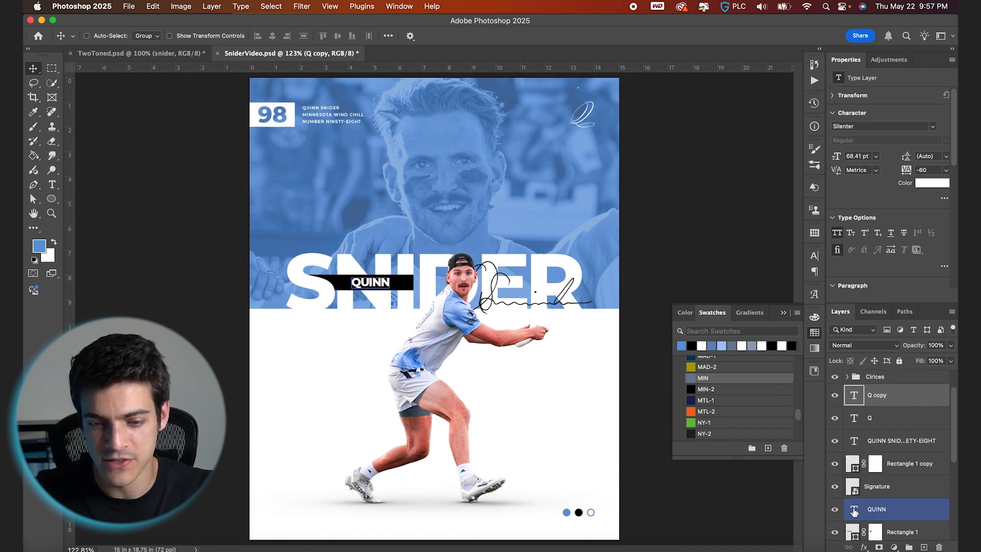
{"action": "key", "text": "super+j"}
{"action": "left_click_drag", "start_coordinate": [854, 510], "coordinate": [886, 392]}
{"action": "left_click_drag", "start_coordinate": [404, 305], "coordinate": [392, 225]}
- Replace the copy's text with MINNESOTA, WIND CHILL and ULTIMATE on separate lines
{"action": "key", "text": "t"}
{"action": "double_click", "coordinate": [359, 200]}
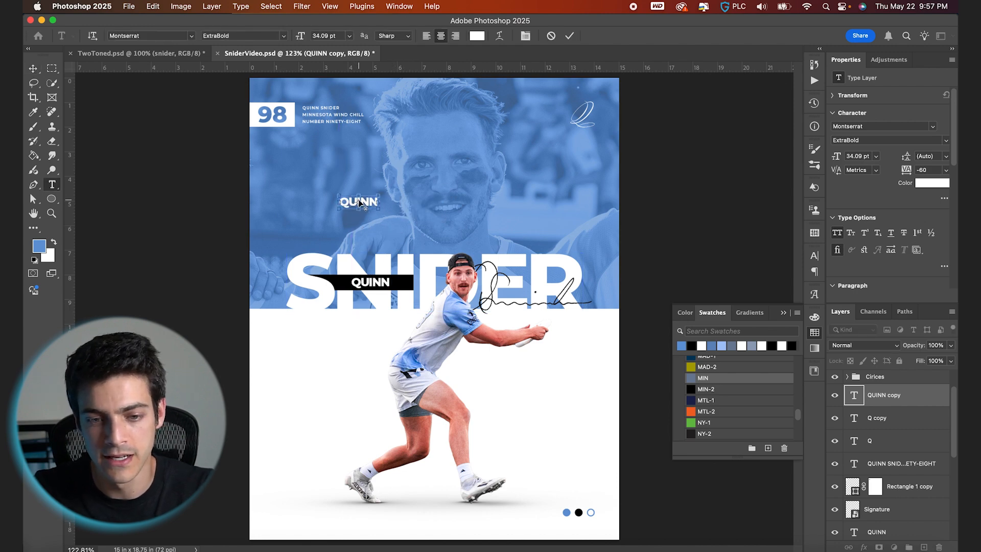
{"action": "type", "text": "MINNESOTA"}
{"action": "key", "text": "Return"}
{"action": "type", "text": "WIND CHILL"}
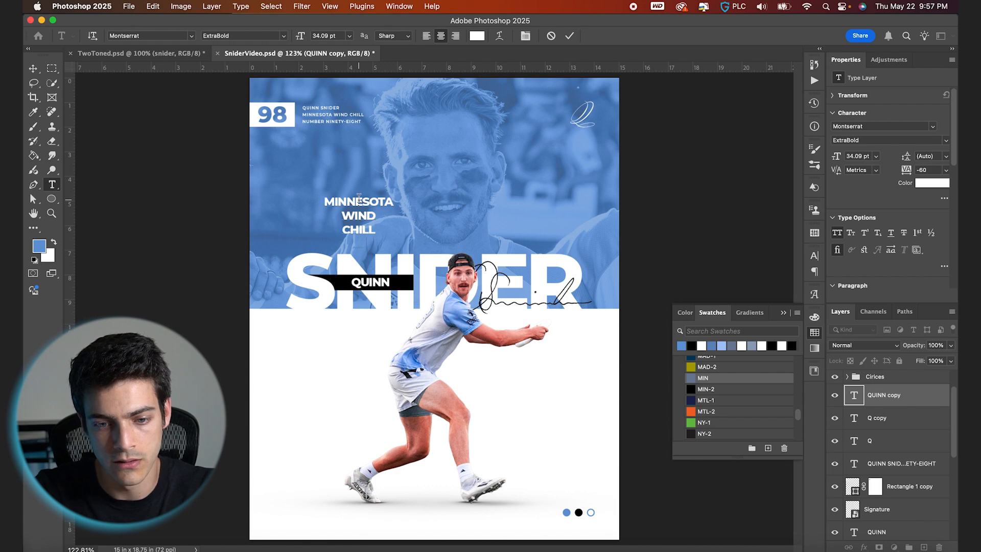
{"action": "key", "text": "Return"}
{"action": "type", "text": "ULTIMATE"}
{"action": "key", "text": "ctrl+a"}
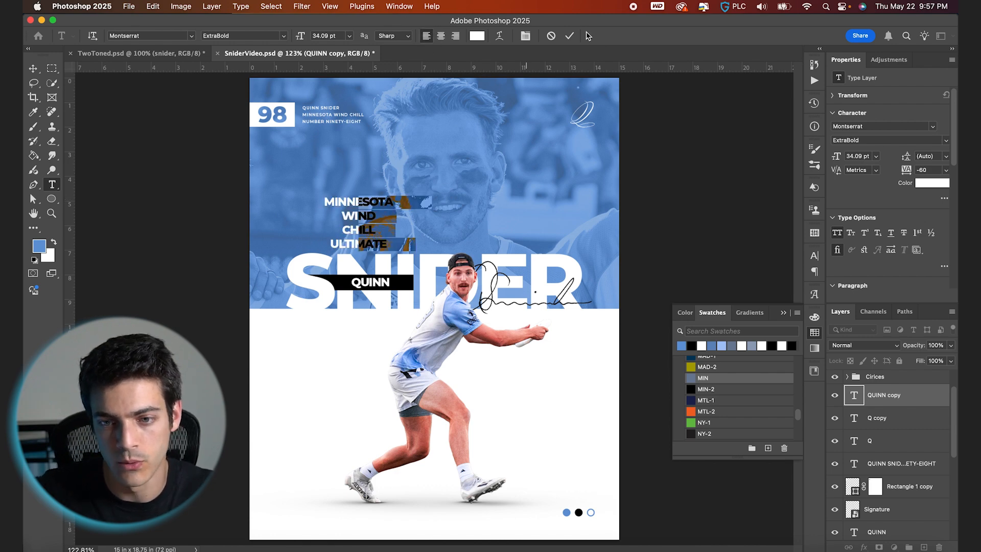
{"action": "left_click", "coordinate": [569, 36]}
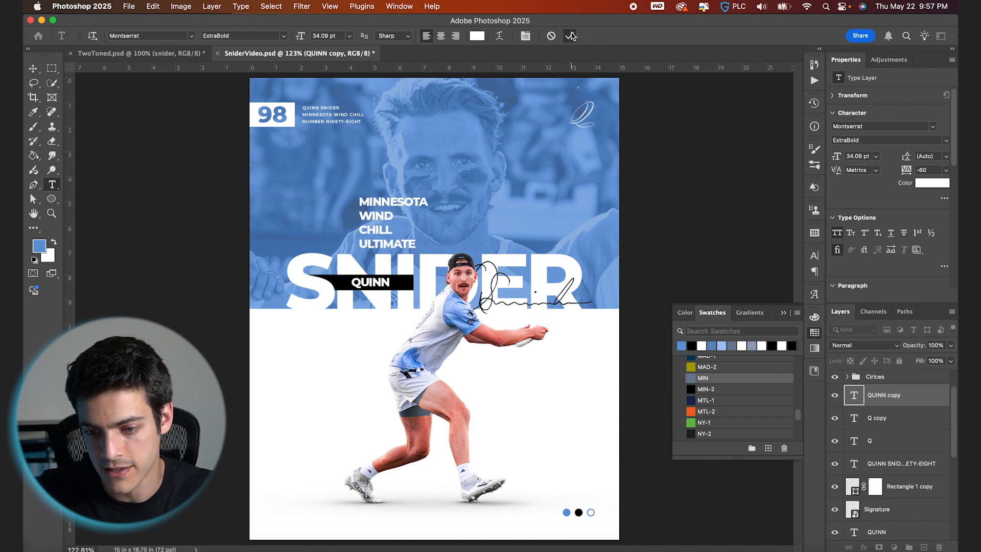
- Color the new text block blue and move it to the poster's lower-left area
{"action": "left_click", "coordinate": [681, 345]}
{"action": "key", "text": "v"}
{"action": "left_click_drag", "start_coordinate": [399, 216], "coordinate": [321, 474]}
- Scale the text block down to about 20 pt and nudge it into the lower-left corner
{"action": "key", "text": "super+apostrophe"}
{"action": "scroll", "coordinate": [322, 474], "scroll_direction": "up", "scroll_amount": 5}
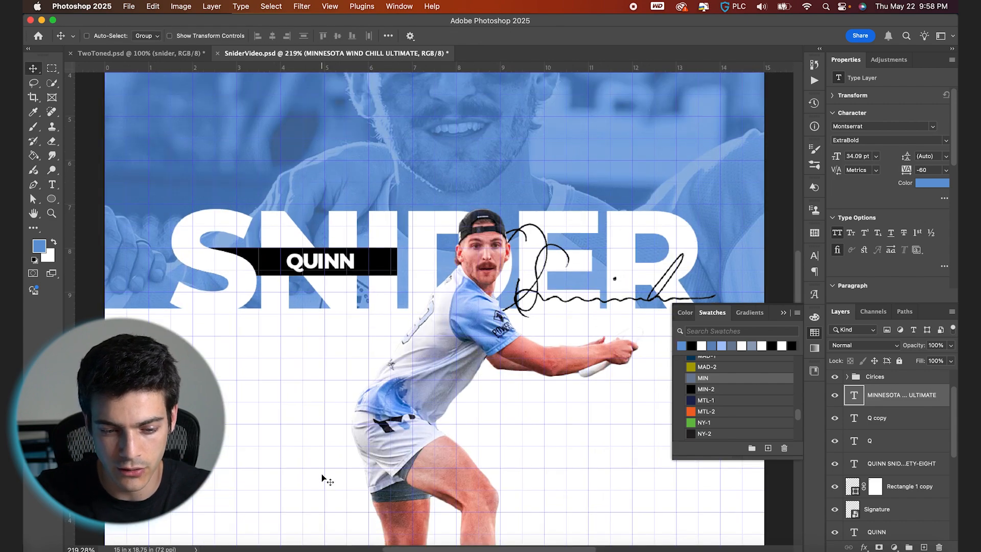
{"action": "scroll", "coordinate": [322, 474], "scroll_direction": "down", "scroll_amount": 5}
{"action": "scroll", "coordinate": [321, 474], "scroll_direction": "left", "scroll_amount": 2}
{"action": "key", "text": "shift+Left"}
{"action": "key", "text": "shift+Left"}
{"action": "key", "text": "super+t"}
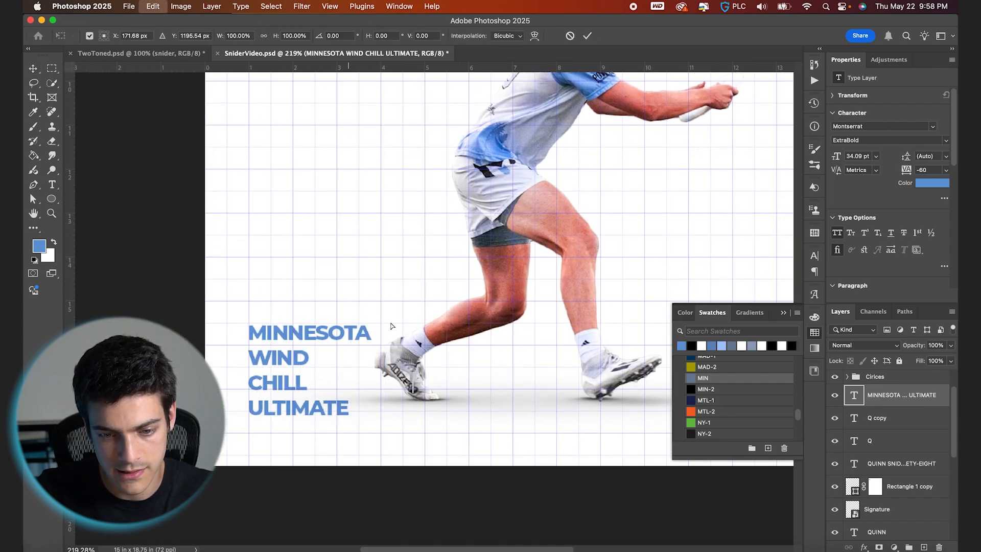
{"action": "left_click_drag", "start_coordinate": [373, 322], "coordinate": [323, 365]}
{"action": "key", "text": "Return"}
{"action": "key", "text": "Right"}
{"action": "key", "text": "Down"}
{"action": "key", "text": "Down"}
{"action": "key", "text": "Down"}
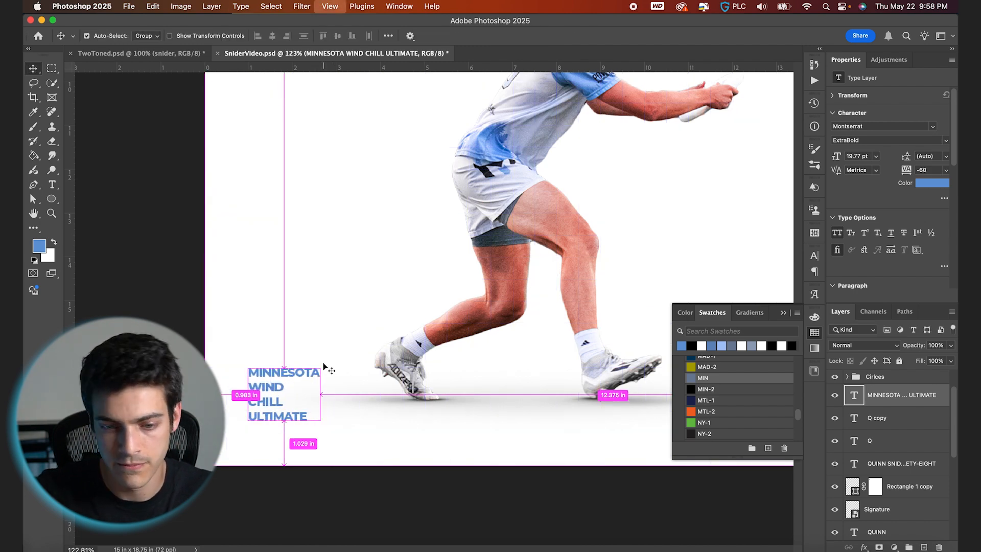
- Set the text block's leading to 21 pt and nudge it into place
{"action": "key", "text": "super+0"}
{"action": "scroll", "coordinate": [305, 474], "scroll_direction": "up", "scroll_amount": 5}
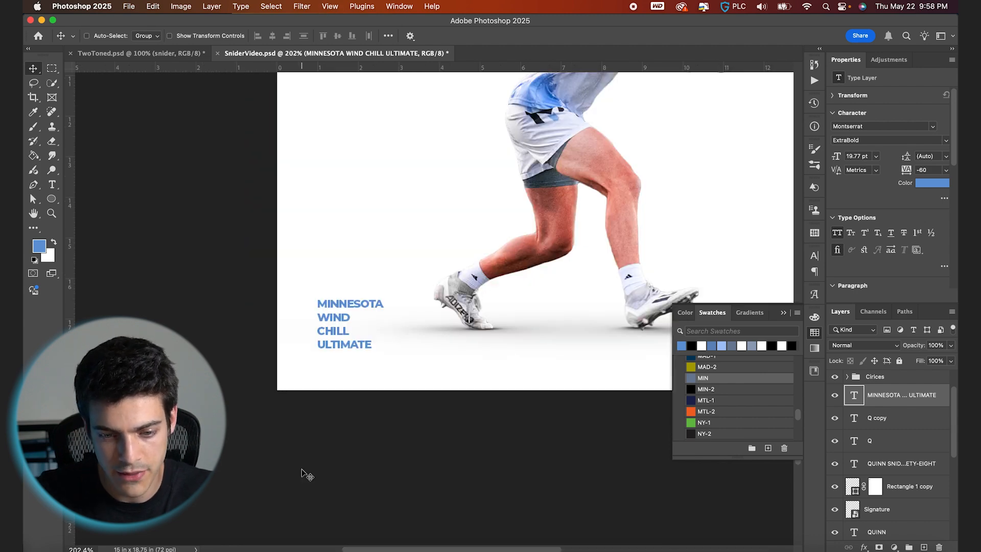
{"action": "key", "text": "t"}
{"action": "left_click", "coordinate": [527, 35]}
{"action": "left_click_drag", "start_coordinate": [751, 289], "coordinate": [750, 289]}
{"action": "left_click_drag", "start_coordinate": [749, 288], "coordinate": [751, 287]}
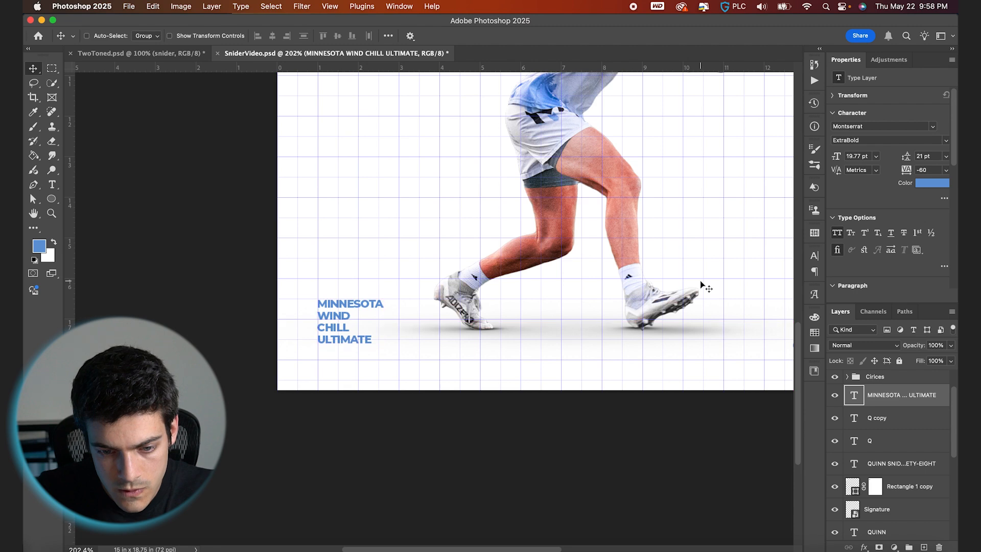
{"action": "key", "text": "shift+Down"}
{"action": "key", "text": "Up"}
{"action": "key", "text": "Up"}
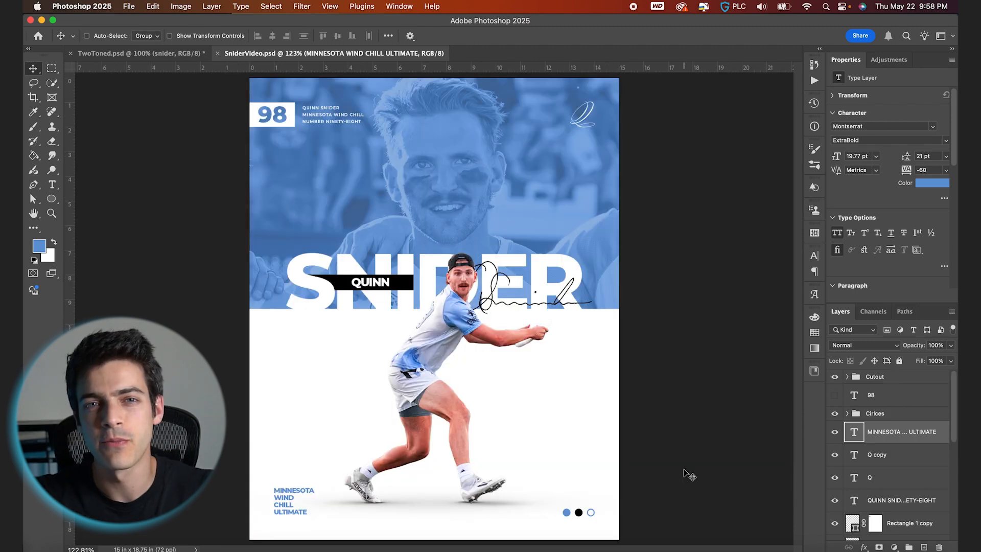
- Create a new layer group at the top of the layer stack and name it FINISHING
{"action": "left_click", "coordinate": [876, 380]}
{"action": "left_click", "coordinate": [909, 547]}
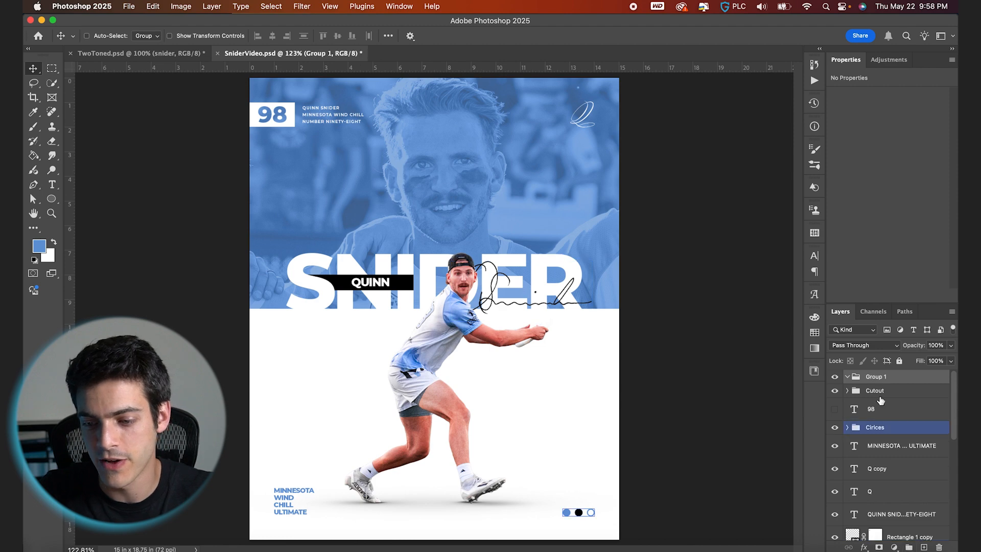
{"action": "double_click", "coordinate": [877, 378]}
{"action": "type", "text": "FINISHING"}
{"action": "key", "text": "Return"}
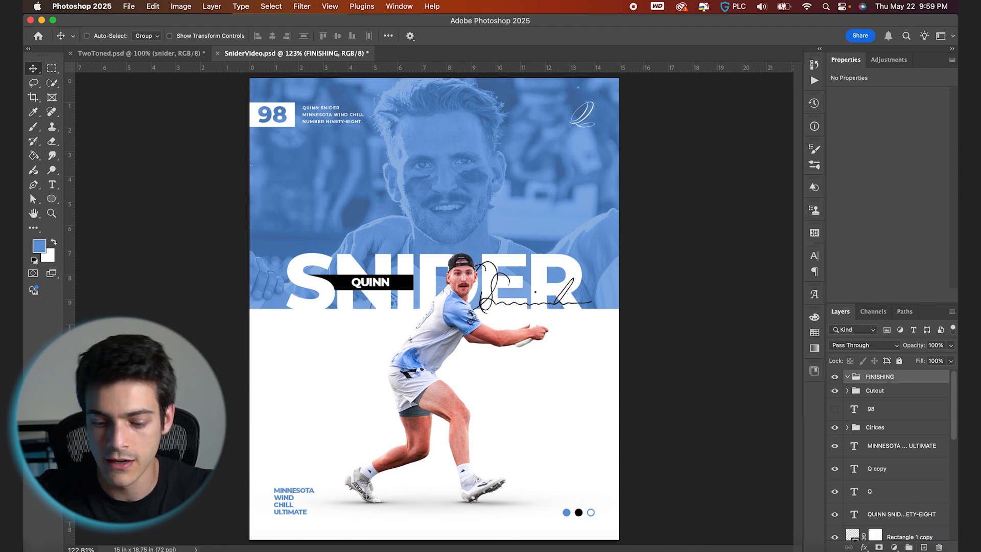
- Add a new layer inside the group and fill the entire canvas with 50% Gray
{"action": "key", "text": "super+alt+shift+n"}
{"action": "key", "text": "super+a"}
{"action": "key", "text": "w"}
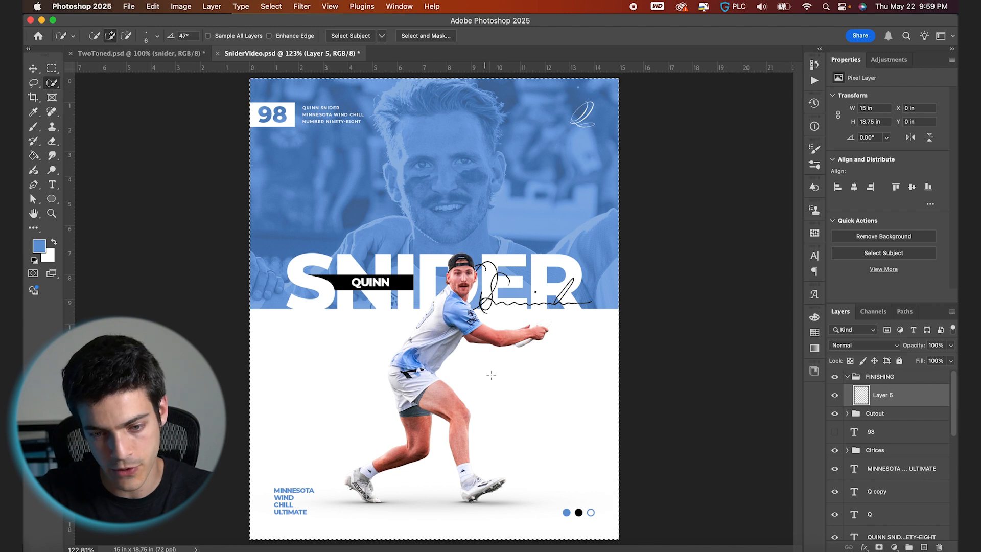
{"action": "right_click", "coordinate": [492, 373]}
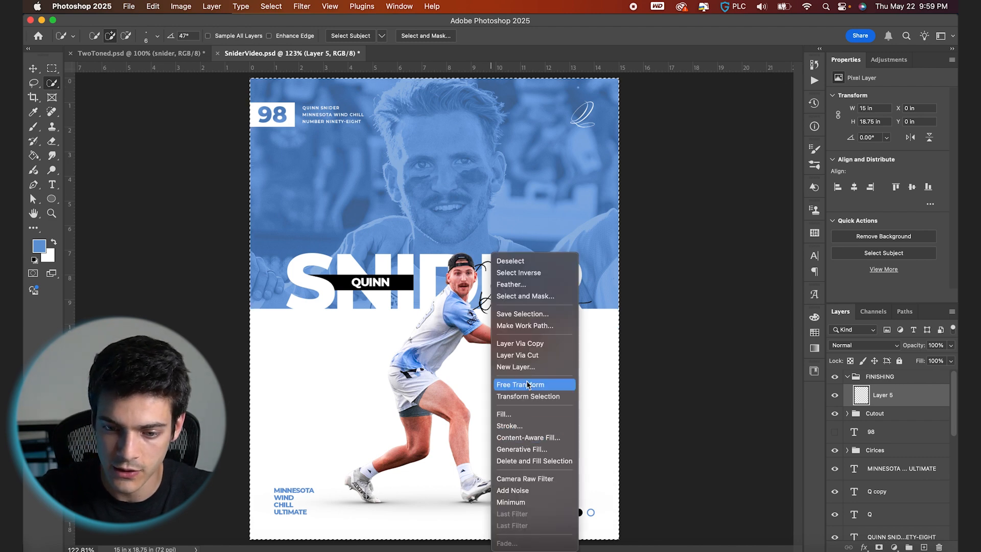
{"action": "left_click", "coordinate": [528, 416]}
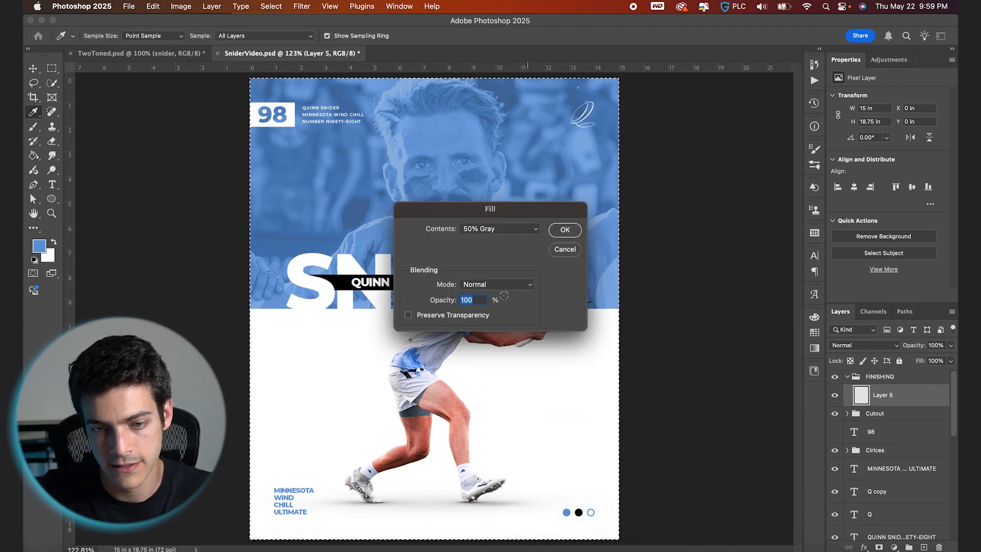
{"action": "key", "text": "Return"}
{"action": "key", "text": "w"}
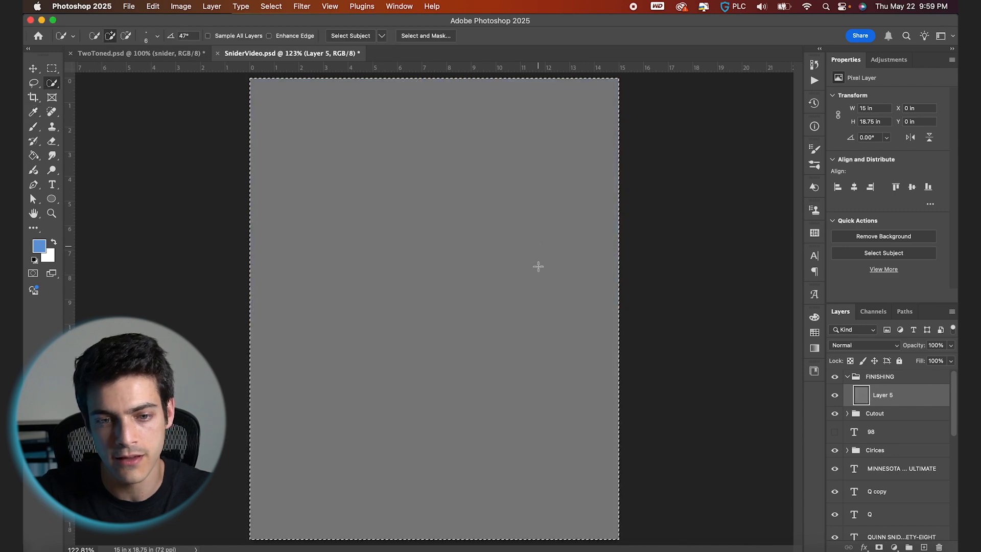
{"action": "key", "text": "super+d"}
- Convert the gray layer for smart filters and apply Add Noise at 6% amount, uniform and monochromatic
{"action": "left_click", "coordinate": [302, 6]}
{"action": "left_click", "coordinate": [327, 57]}
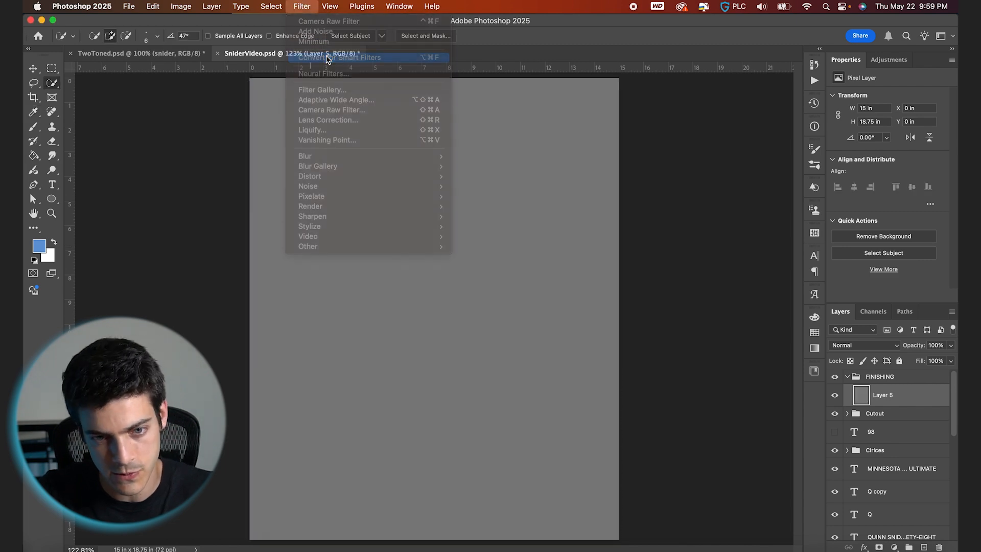
{"action": "left_click", "coordinate": [302, 6]}
{"action": "mouse_move", "coordinate": [358, 186]}
{"action": "left_click", "coordinate": [485, 186]}
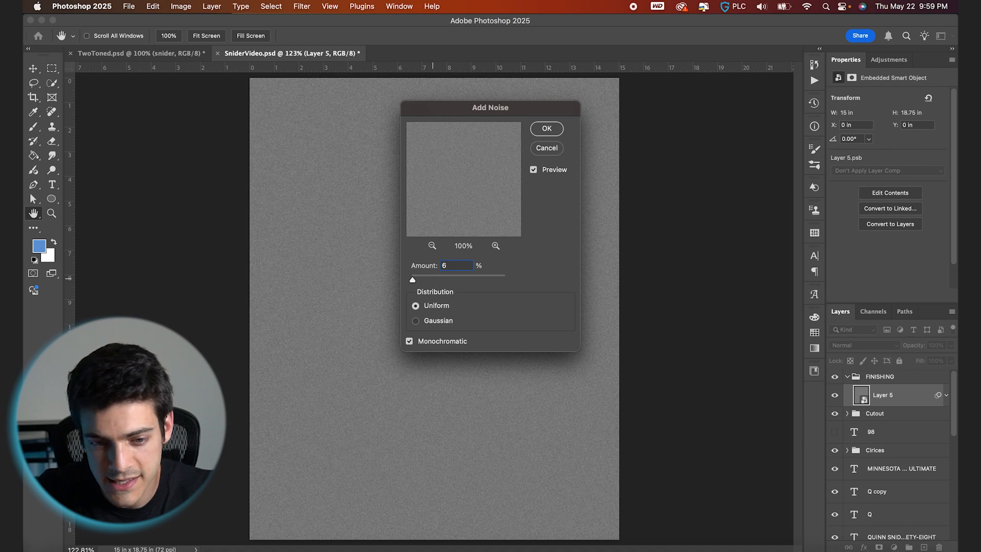
{"action": "type", "text": "6"}
{"action": "key", "text": "Return"}
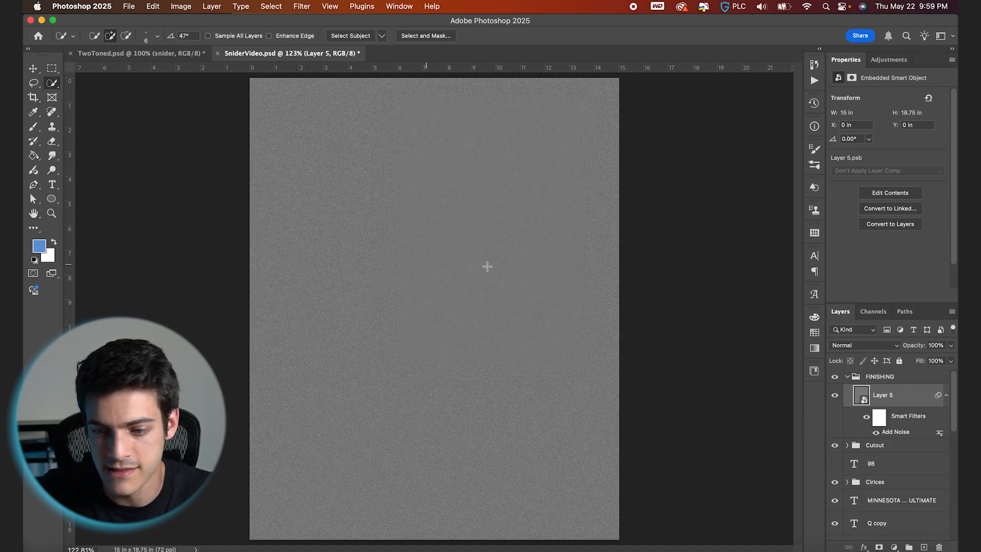
- Set the noise layer's blend mode to Hard Light and its opacity to 50%
{"action": "left_click", "coordinate": [865, 345]}
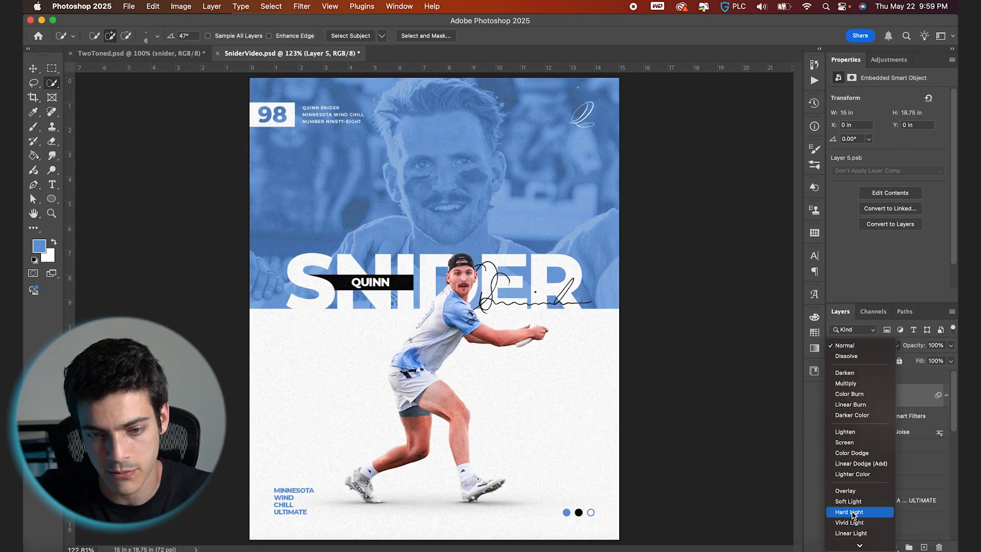
{"action": "left_click", "coordinate": [852, 514]}
{"action": "scroll", "coordinate": [552, 400], "scroll_direction": "up", "scroll_amount": 4}
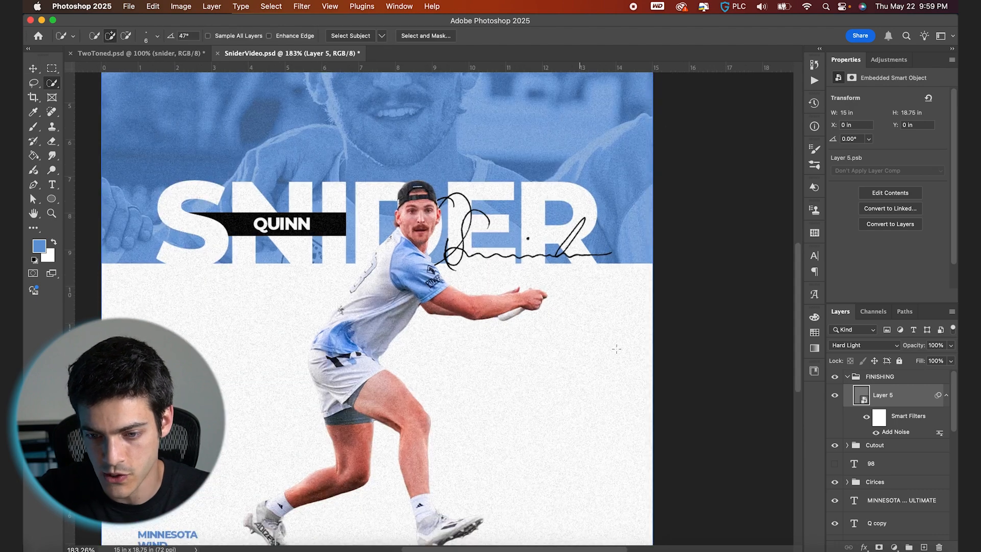
{"action": "left_click_drag", "start_coordinate": [922, 349], "coordinate": [893, 348]}
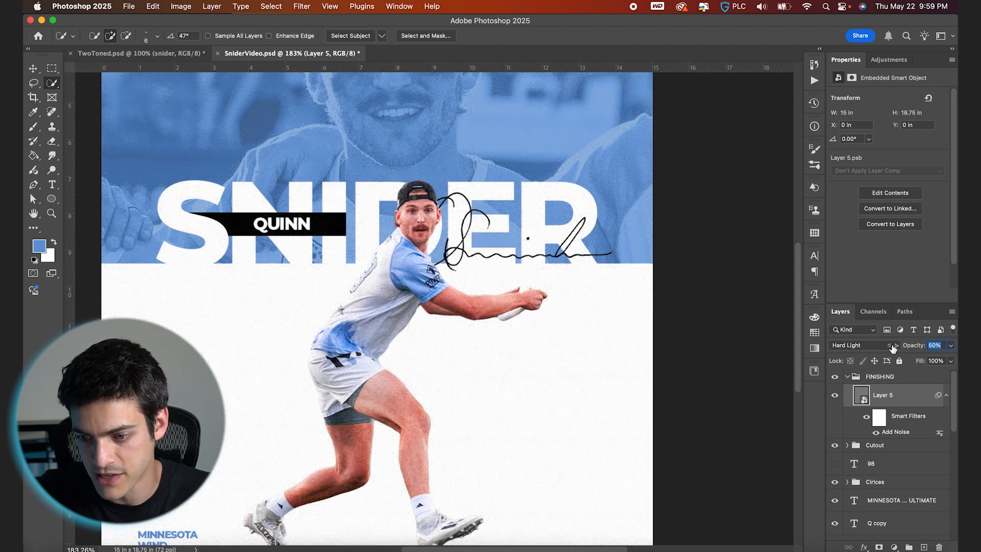
{"action": "key", "text": "v"}
{"action": "key", "text": "super+0"}
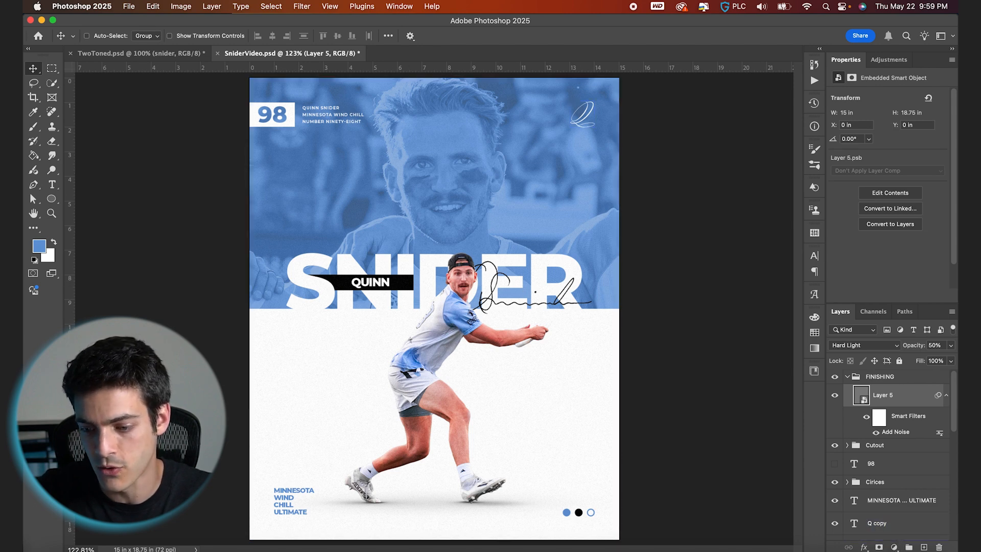
- Add a Curves adjustment layer and move it beneath the noise layer in the FINISHING group
{"action": "left_click", "coordinate": [894, 547]}
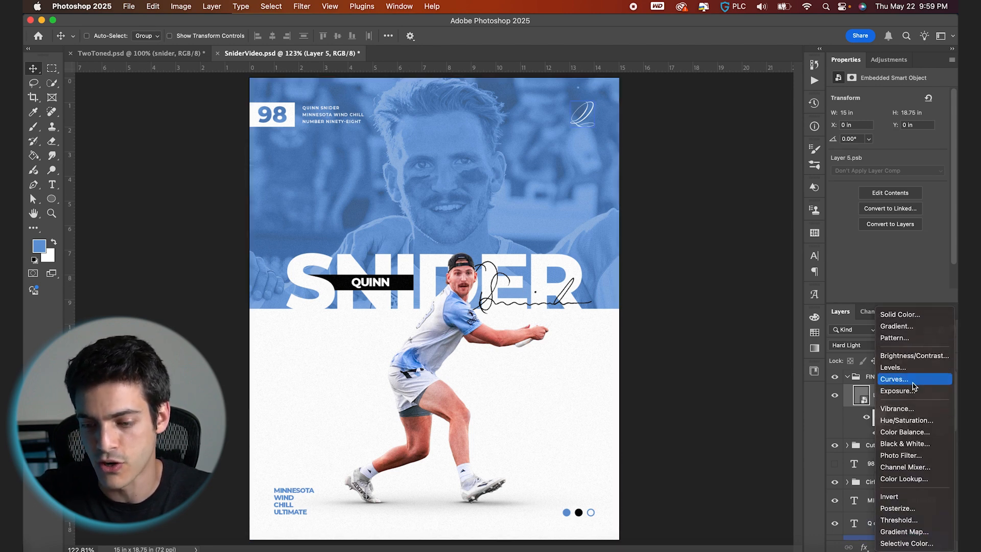
{"action": "left_click", "coordinate": [894, 381]}
{"action": "left_click_drag", "start_coordinate": [863, 408], "coordinate": [870, 458]}
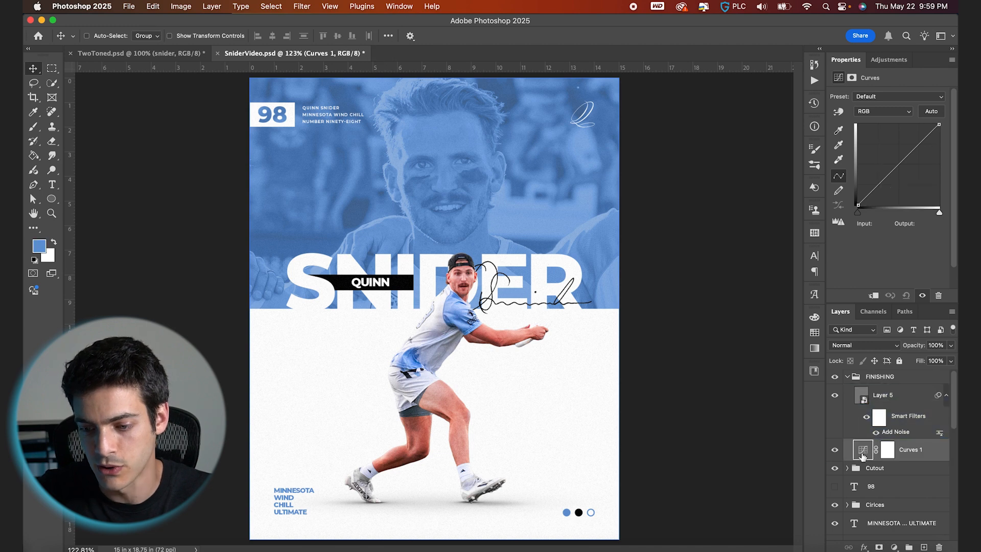
- Add points along the RGB curve and raise the black point to an output of 53
{"action": "left_click", "coordinate": [880, 184]}
{"action": "left_click", "coordinate": [898, 165]}
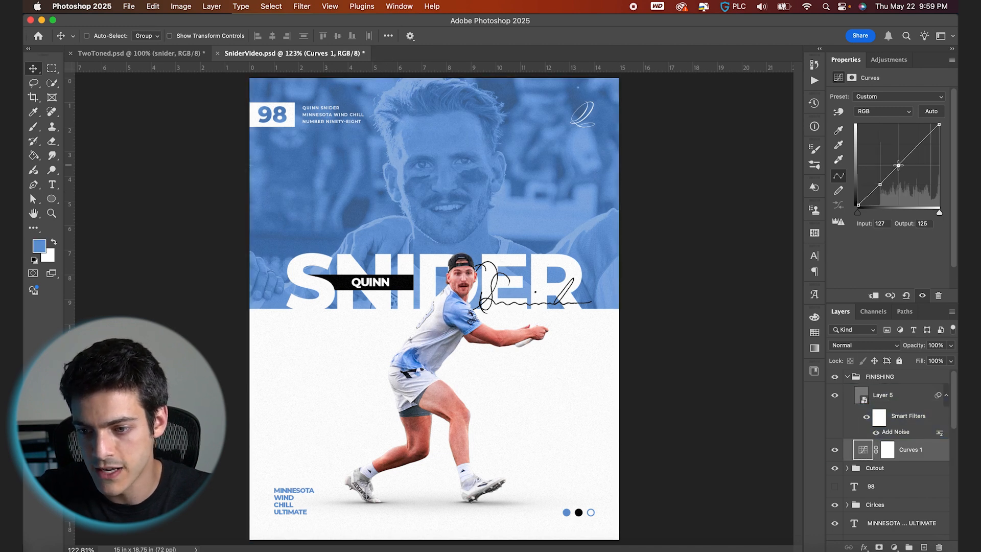
{"action": "left_click_drag", "start_coordinate": [860, 204], "coordinate": [858, 188]}
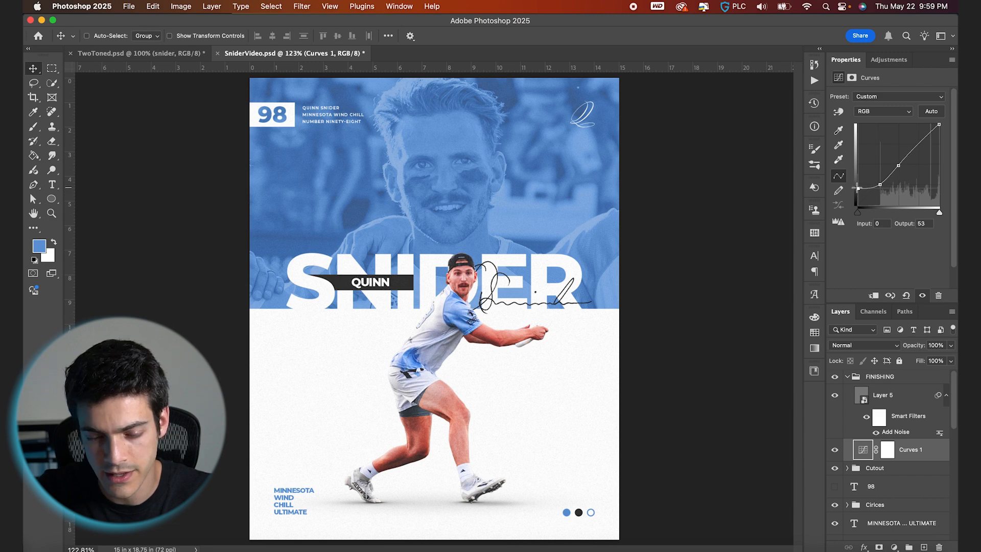